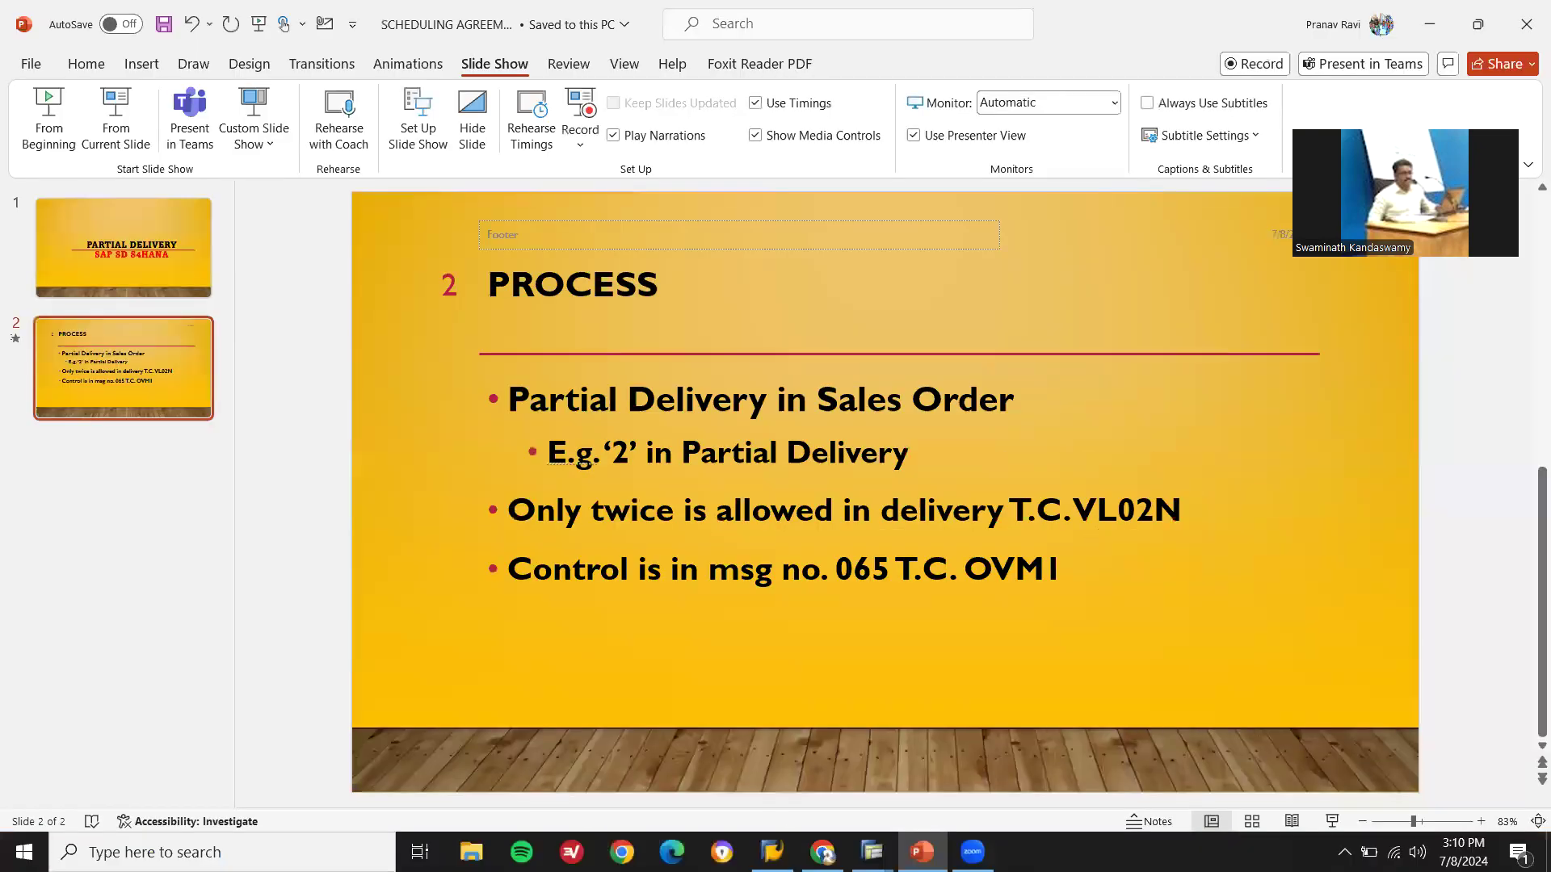
# Switch to the second SAP Easy Access session and start transaction VA01
pyautogui.click(872, 852)
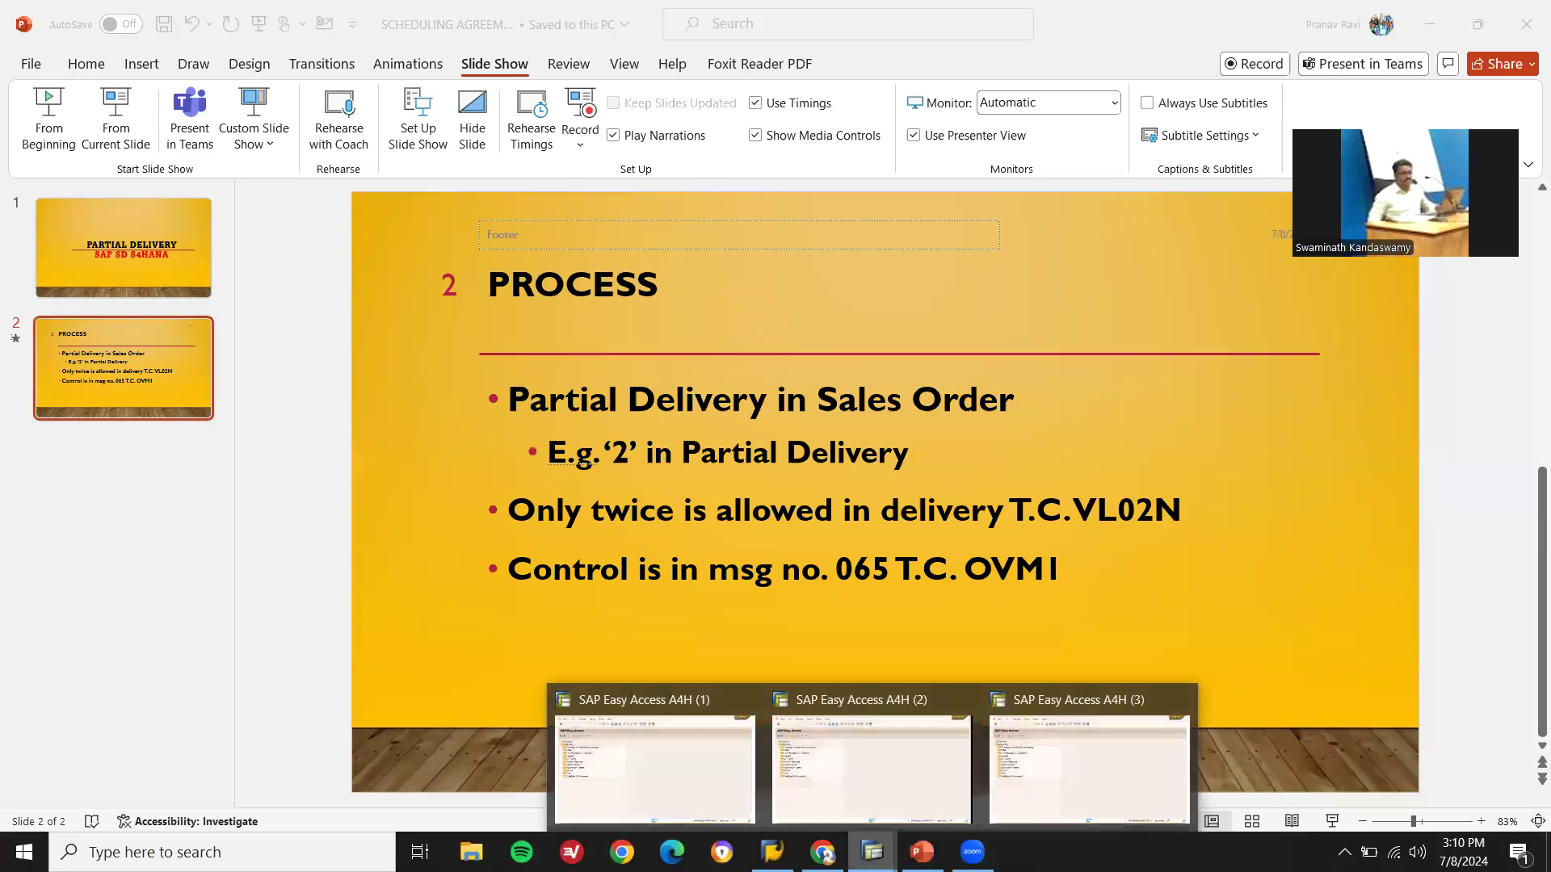
pyautogui.click(862, 787)
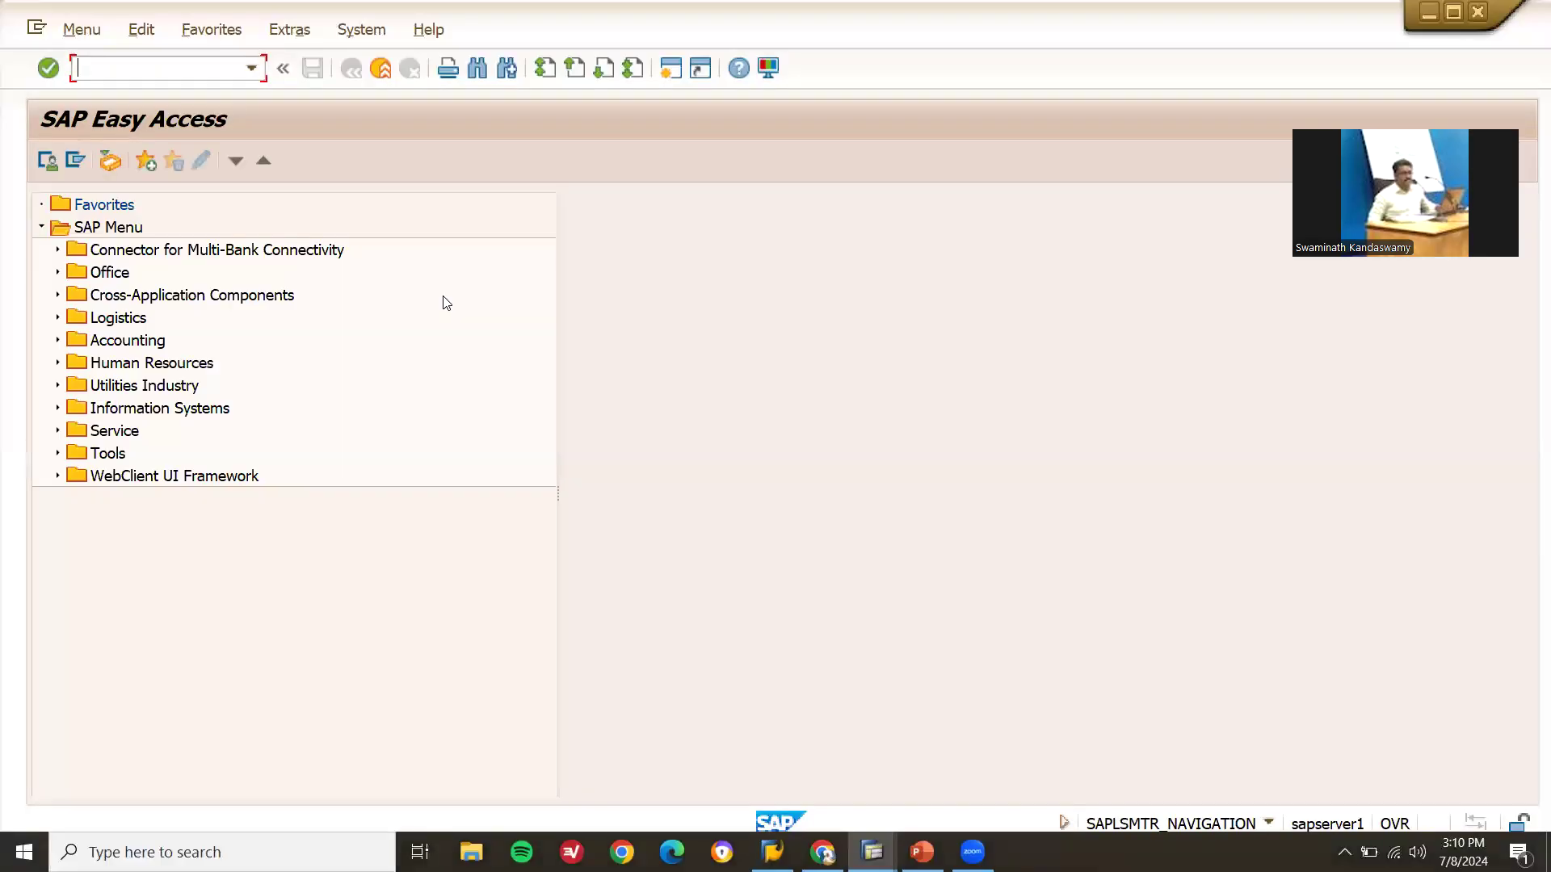
pyautogui.write('va01')
pyautogui.press('Return')
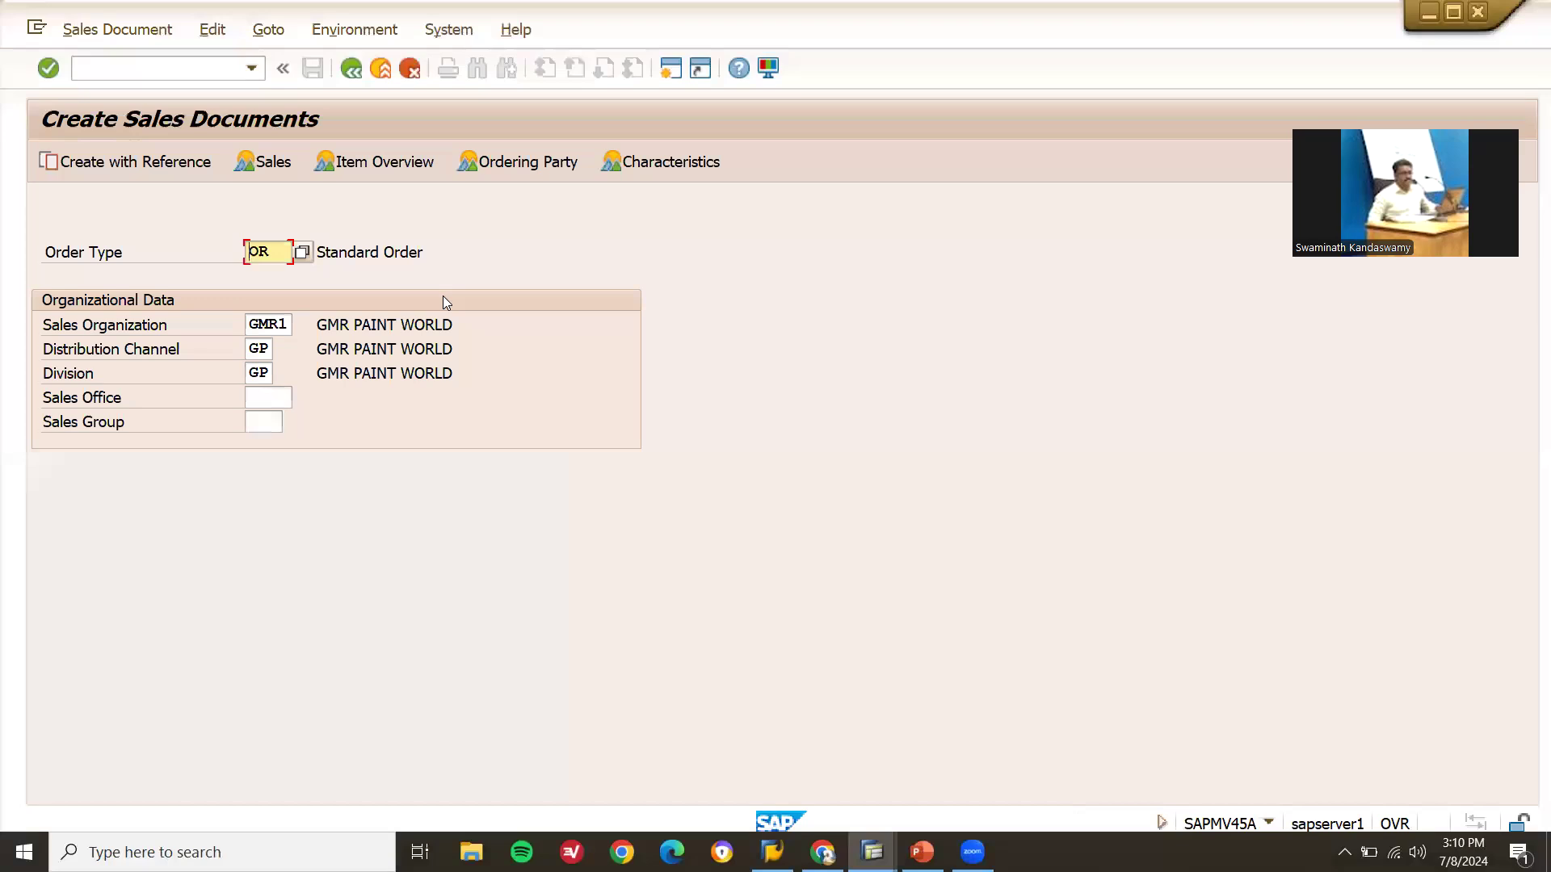
# Start a sales order of type OR for sales organization GMR1, distribution channel GP and division GP
pyautogui.write('OR')
pyautogui.press('Down')
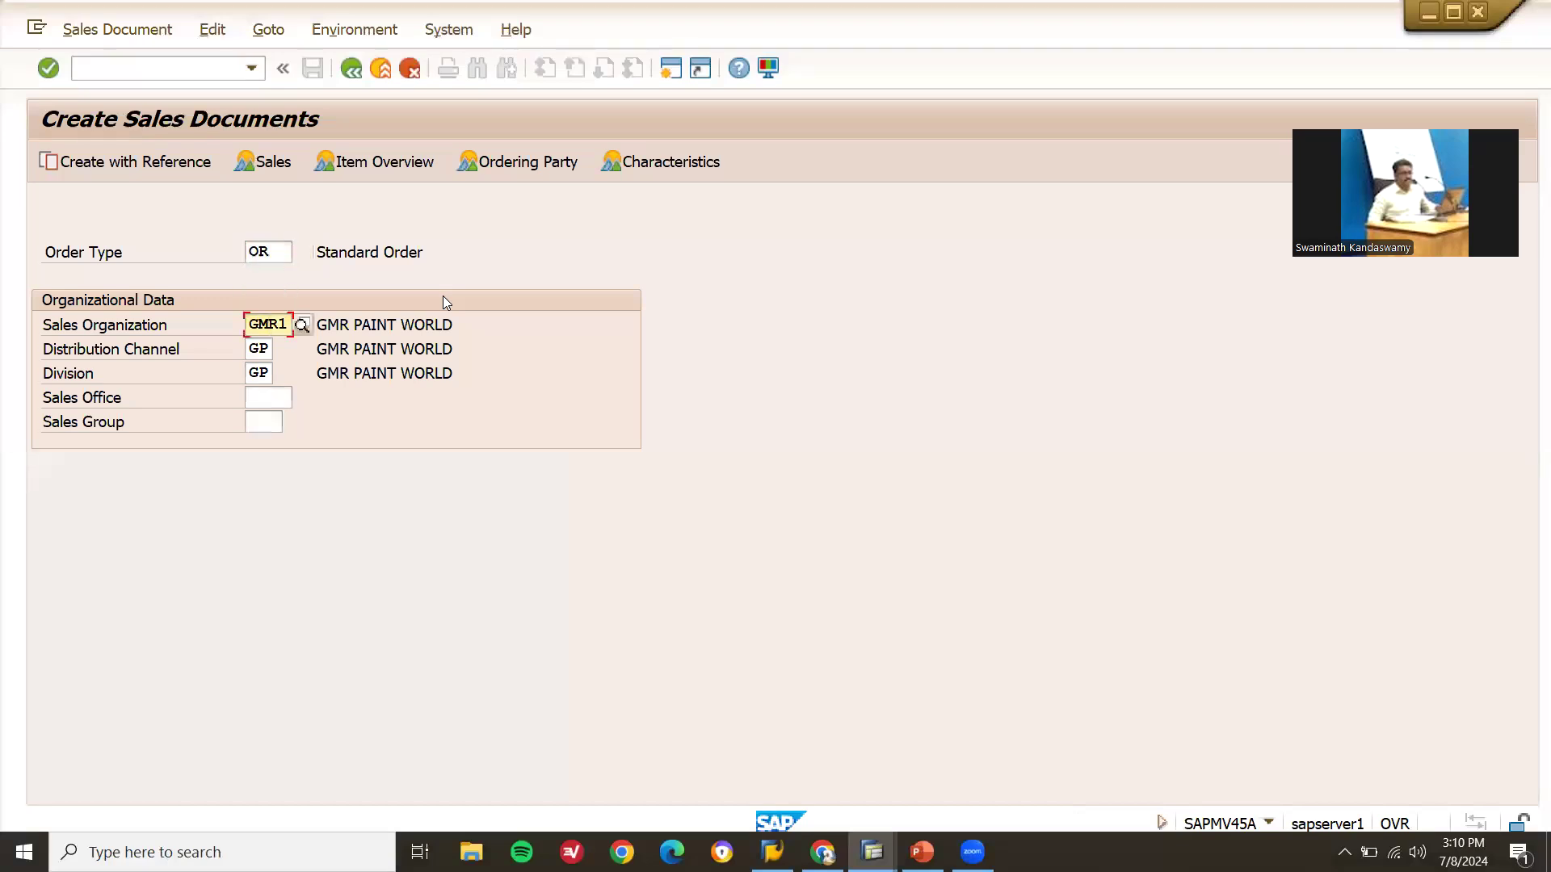
pyautogui.press('Down')
pyautogui.press('Down')
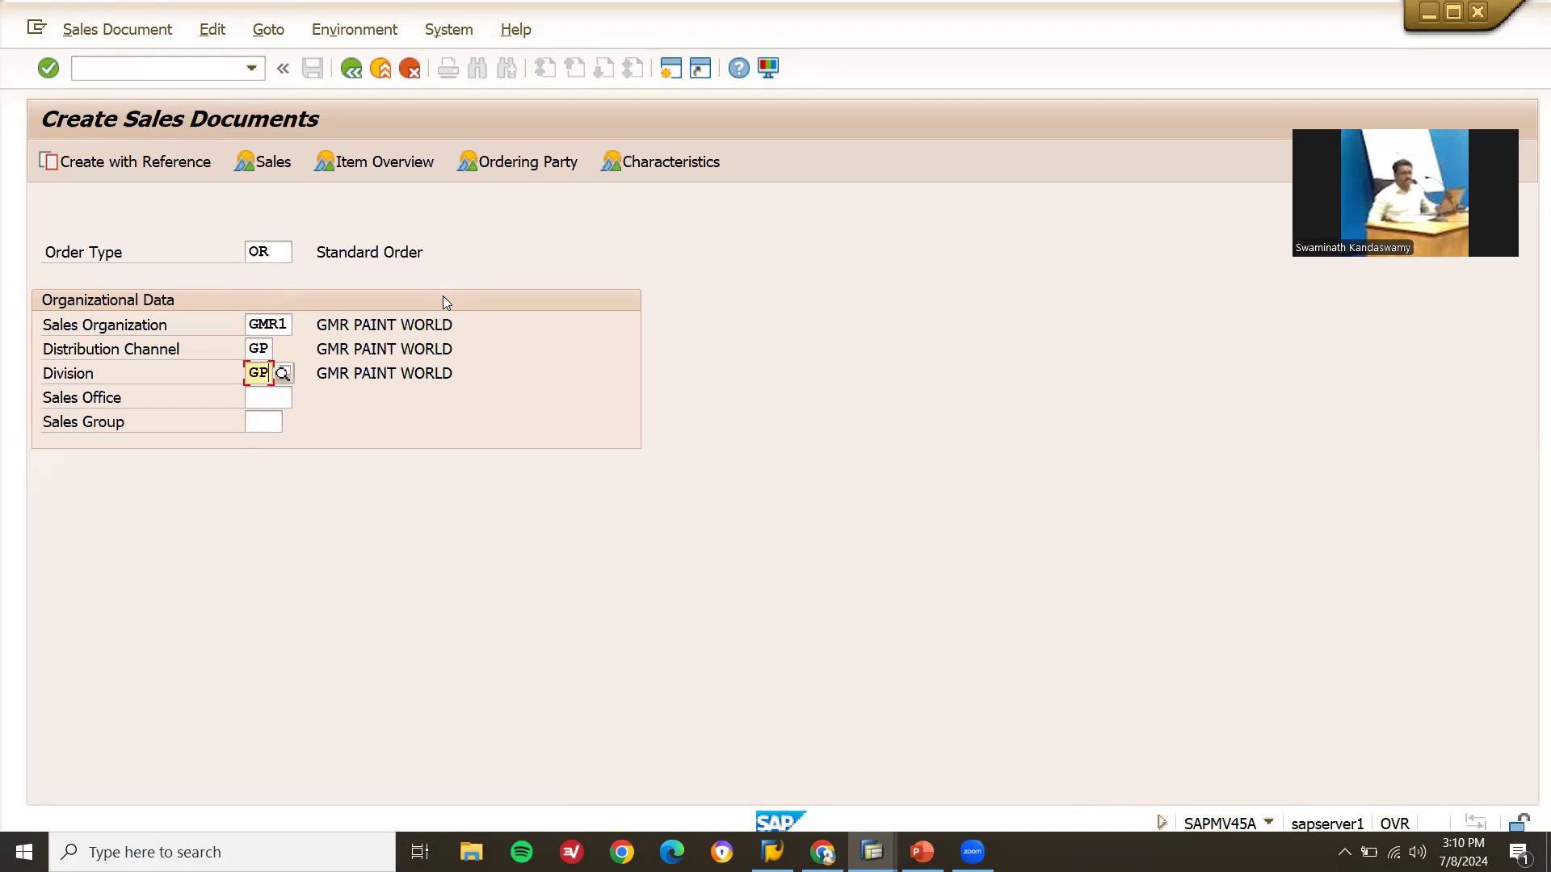
pyautogui.press('Return')
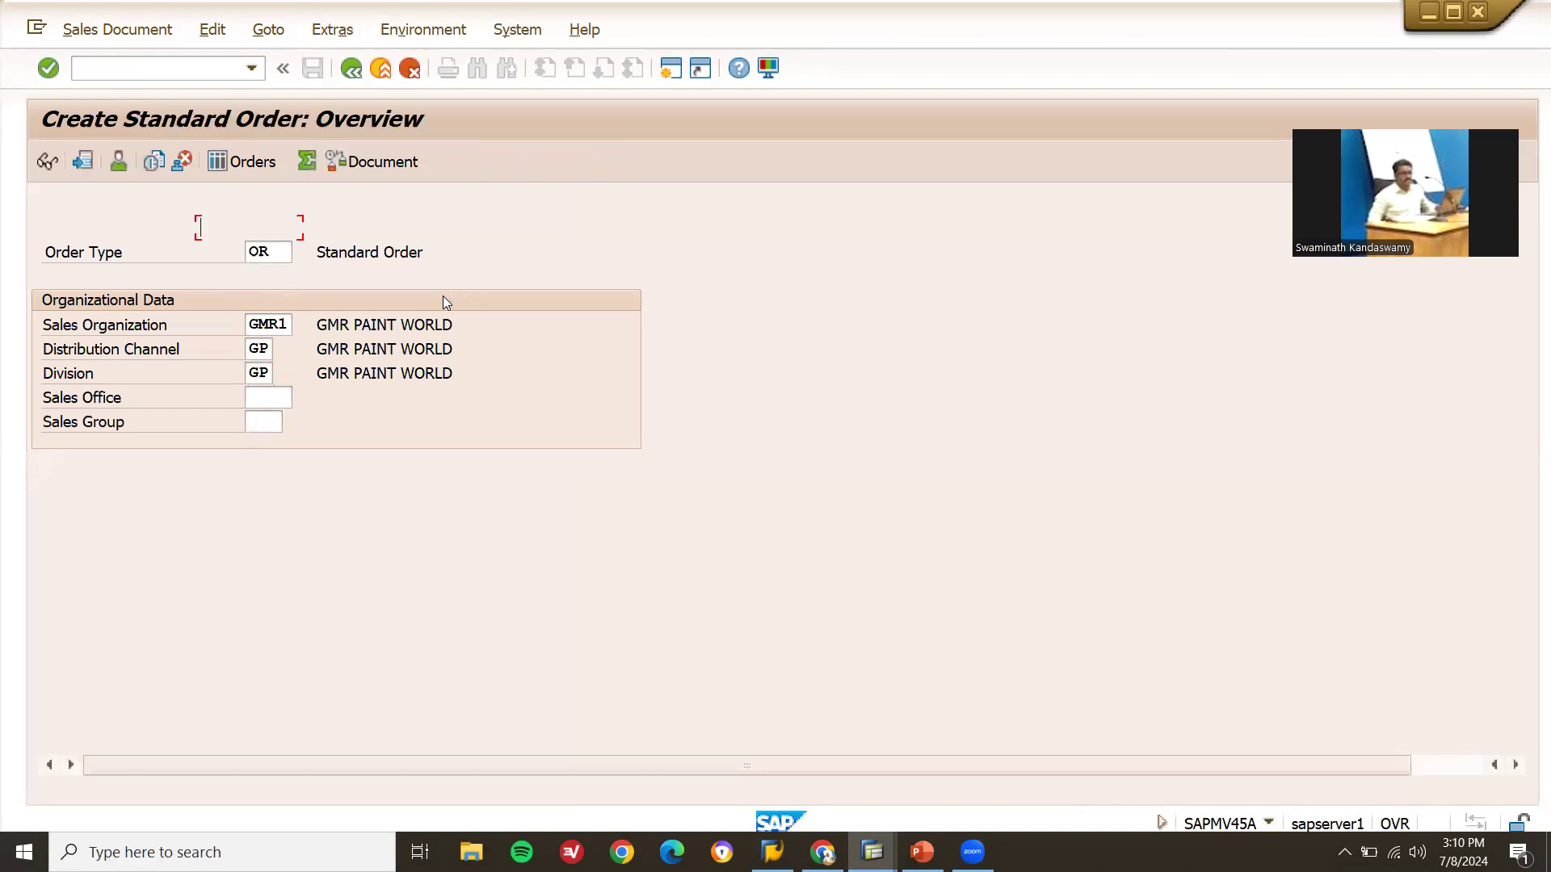
# Enter the sold-to party's customer number and the customer reference GG in the order header
pyautogui.press('BackSpace')
pyautogui.press('Down')
pyautogui.press('Return')
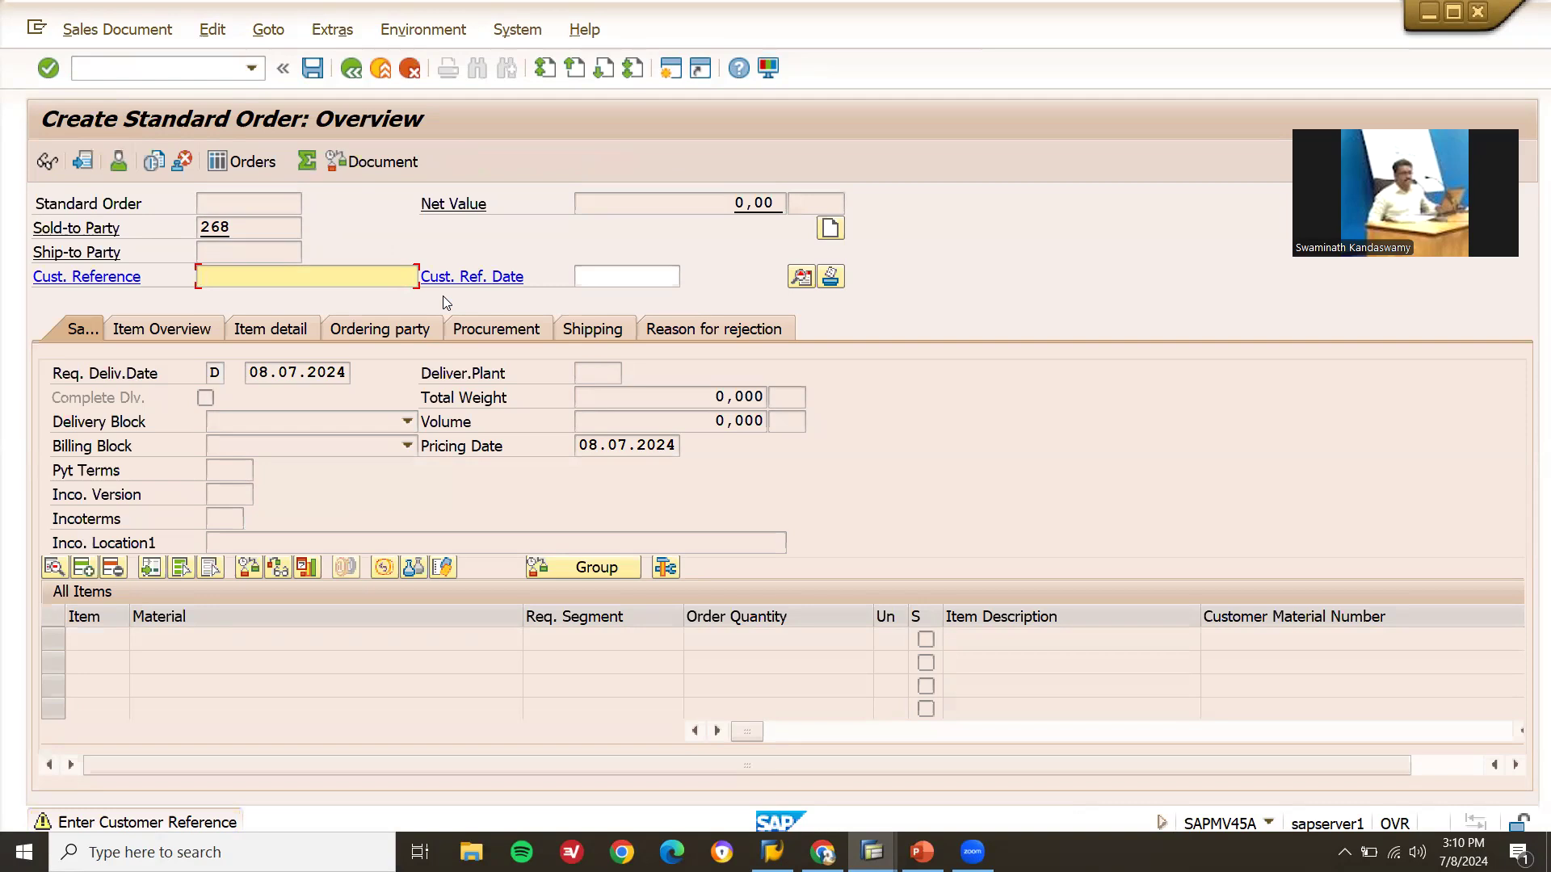
pyautogui.press('Return')
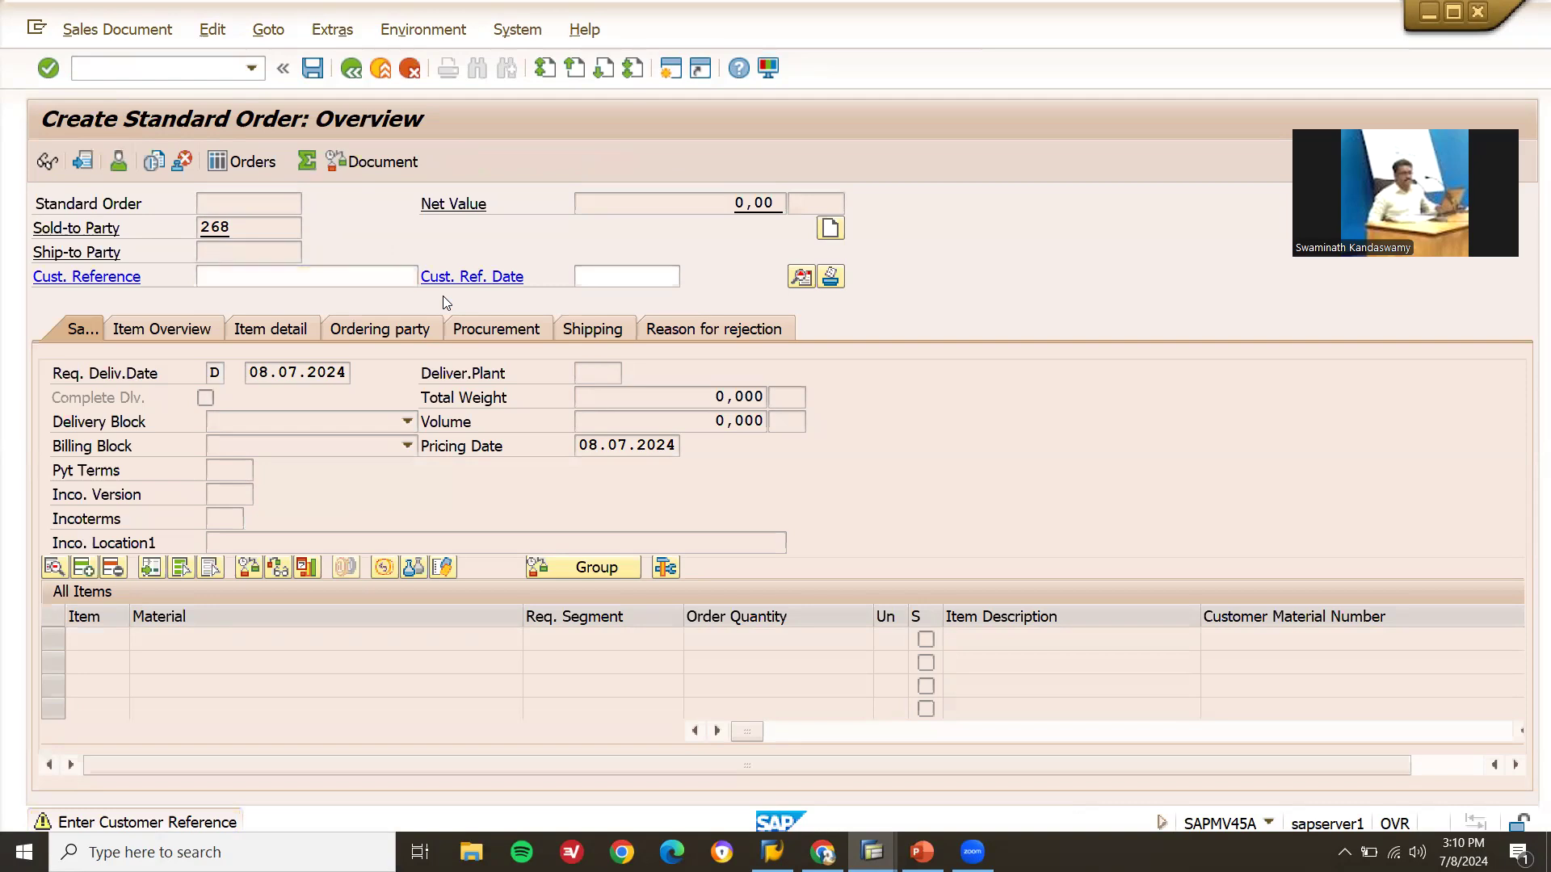
pyautogui.click(349, 276)
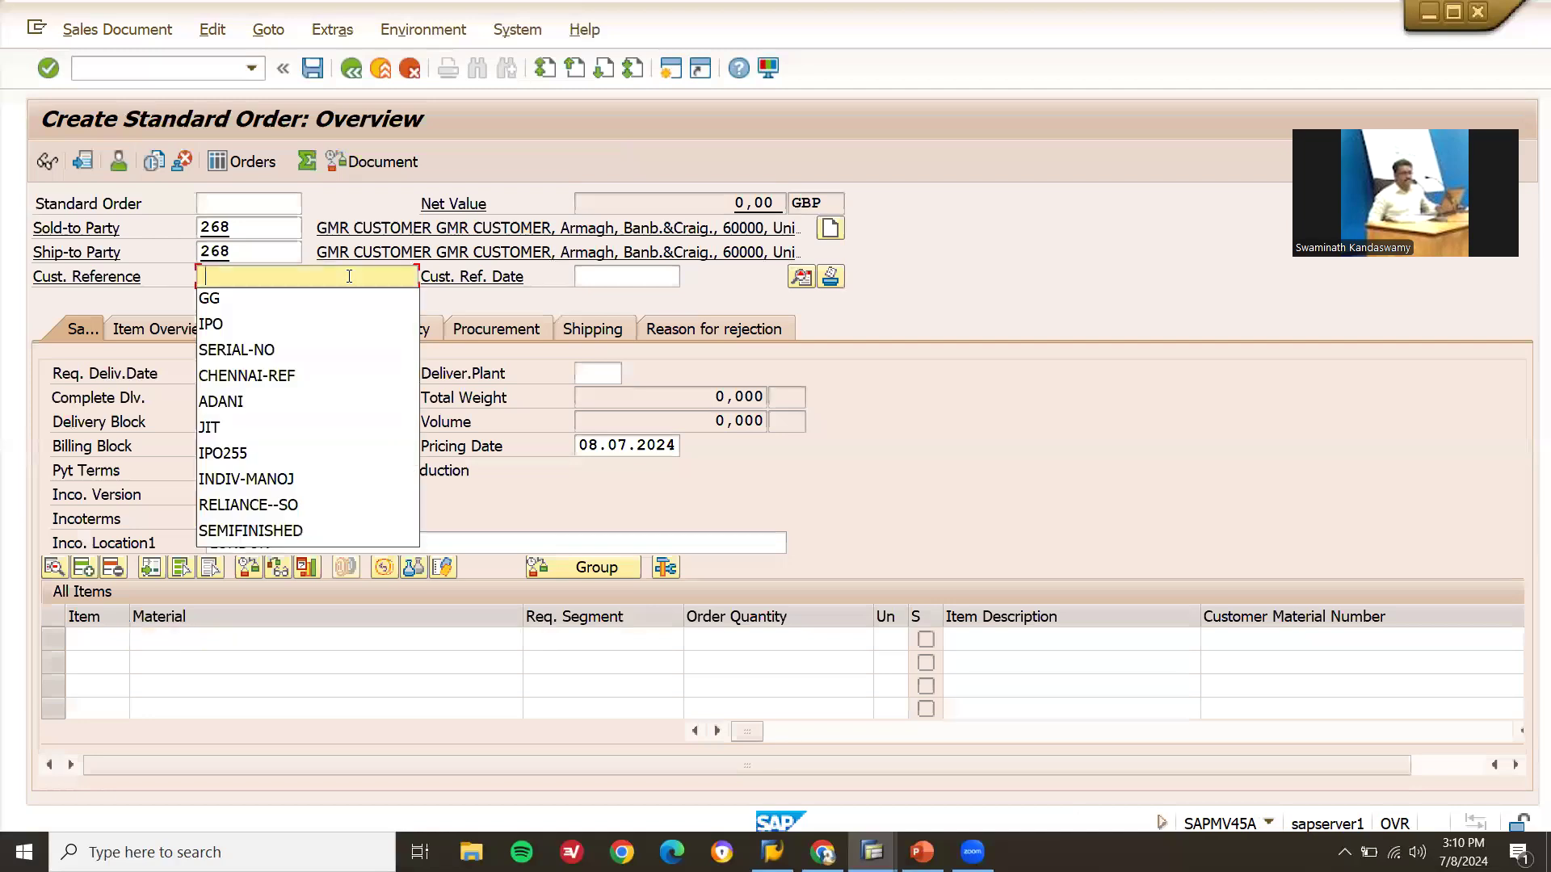
pyautogui.press('Down')
pyautogui.press('Return')
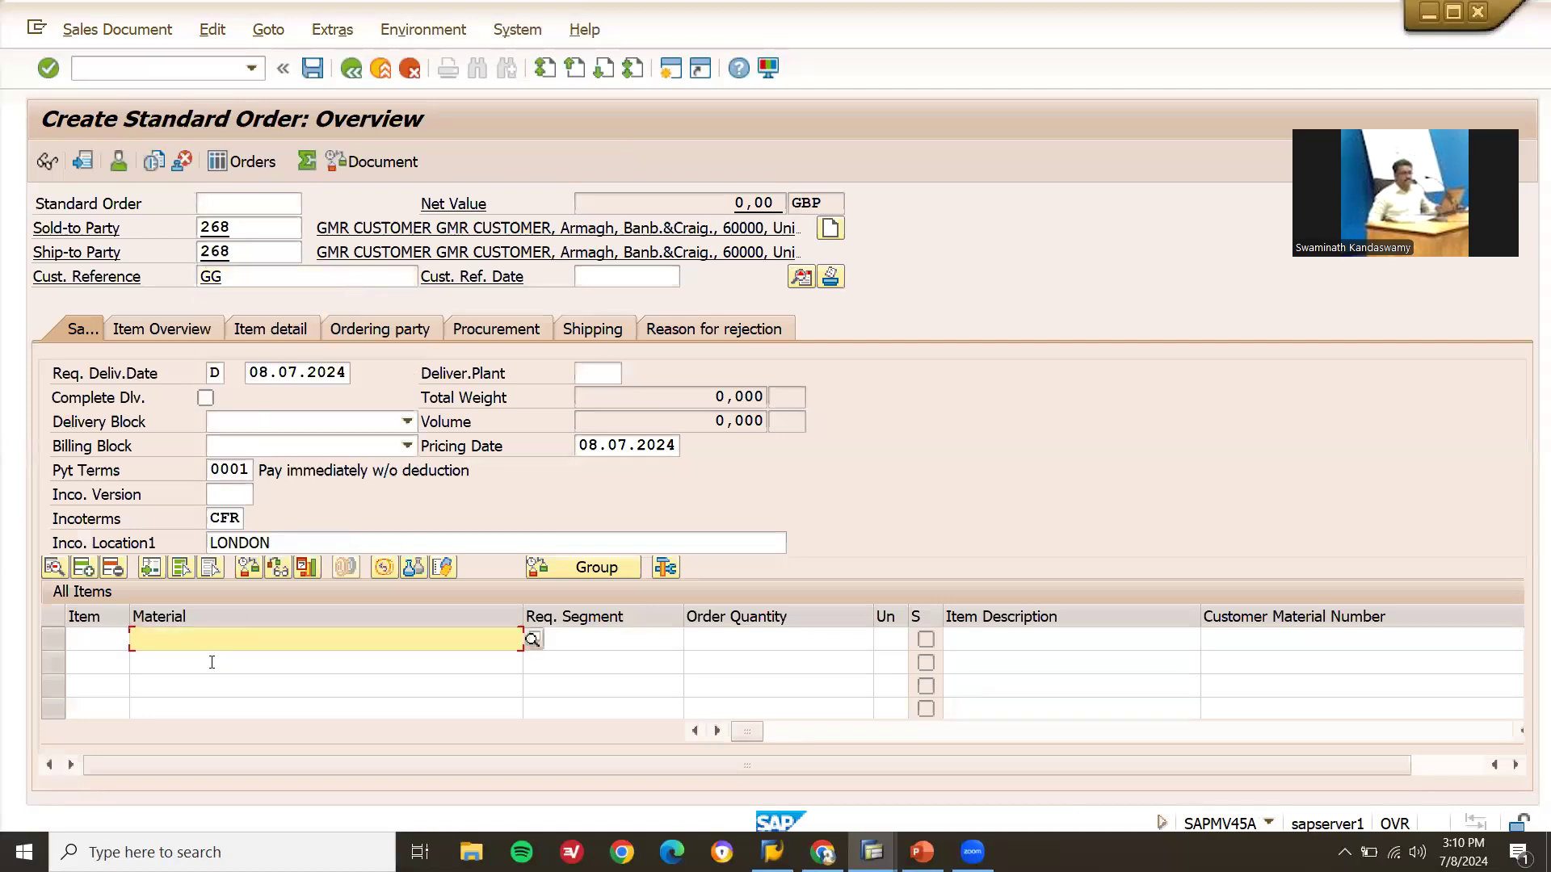
# Add material 199377 as the first order item with an order quantity of 5
pyautogui.click(219, 640)
pyautogui.press('Down')
pyautogui.press('Return')
pyautogui.press('Return')
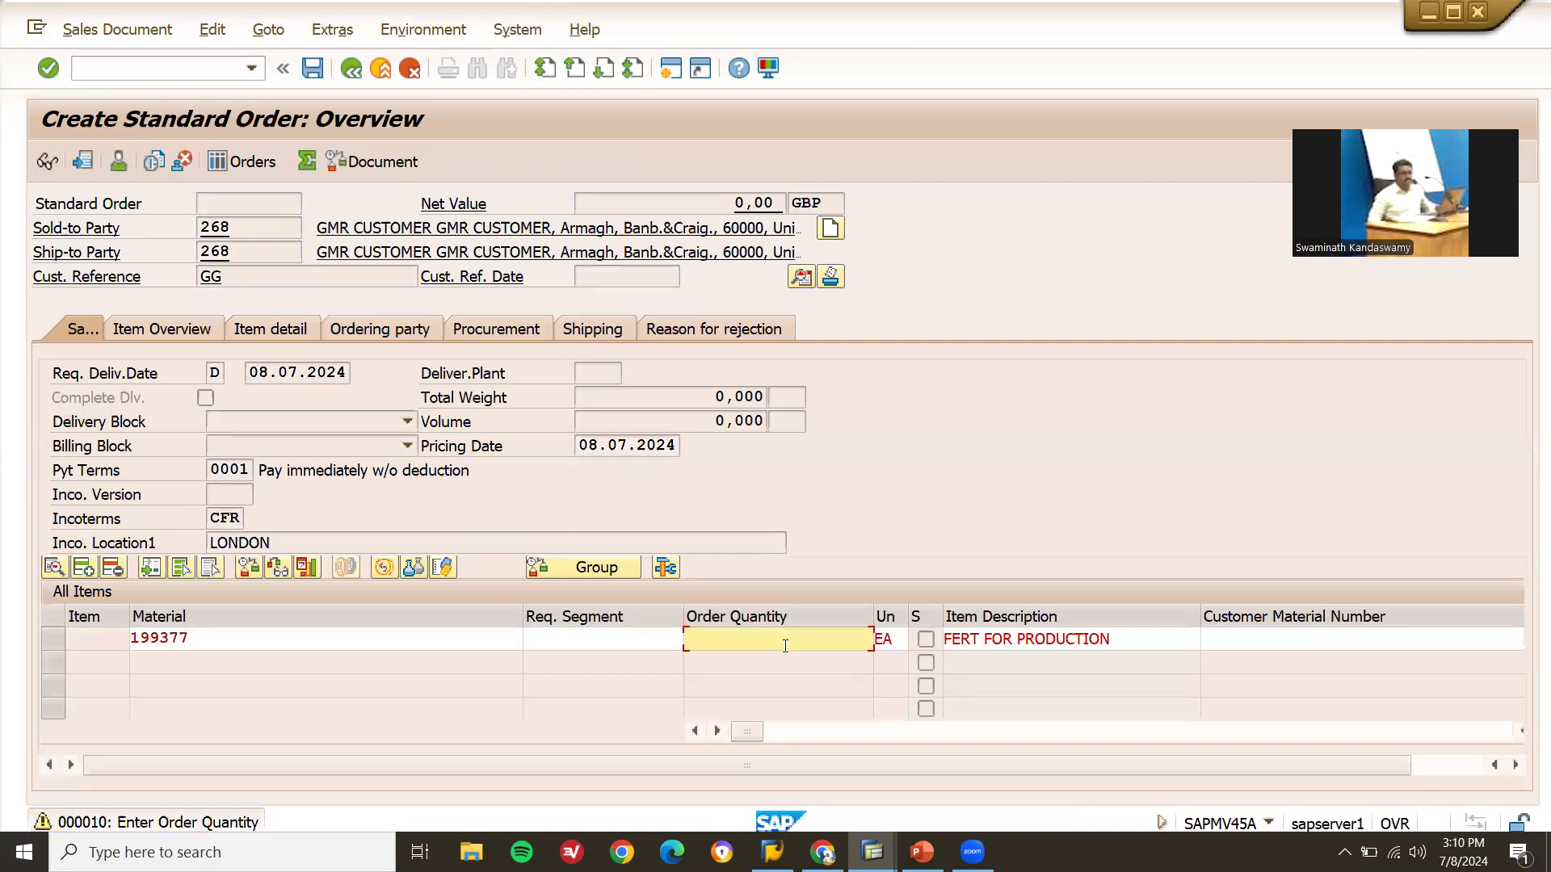
pyautogui.write('5')
pyautogui.press('Return')
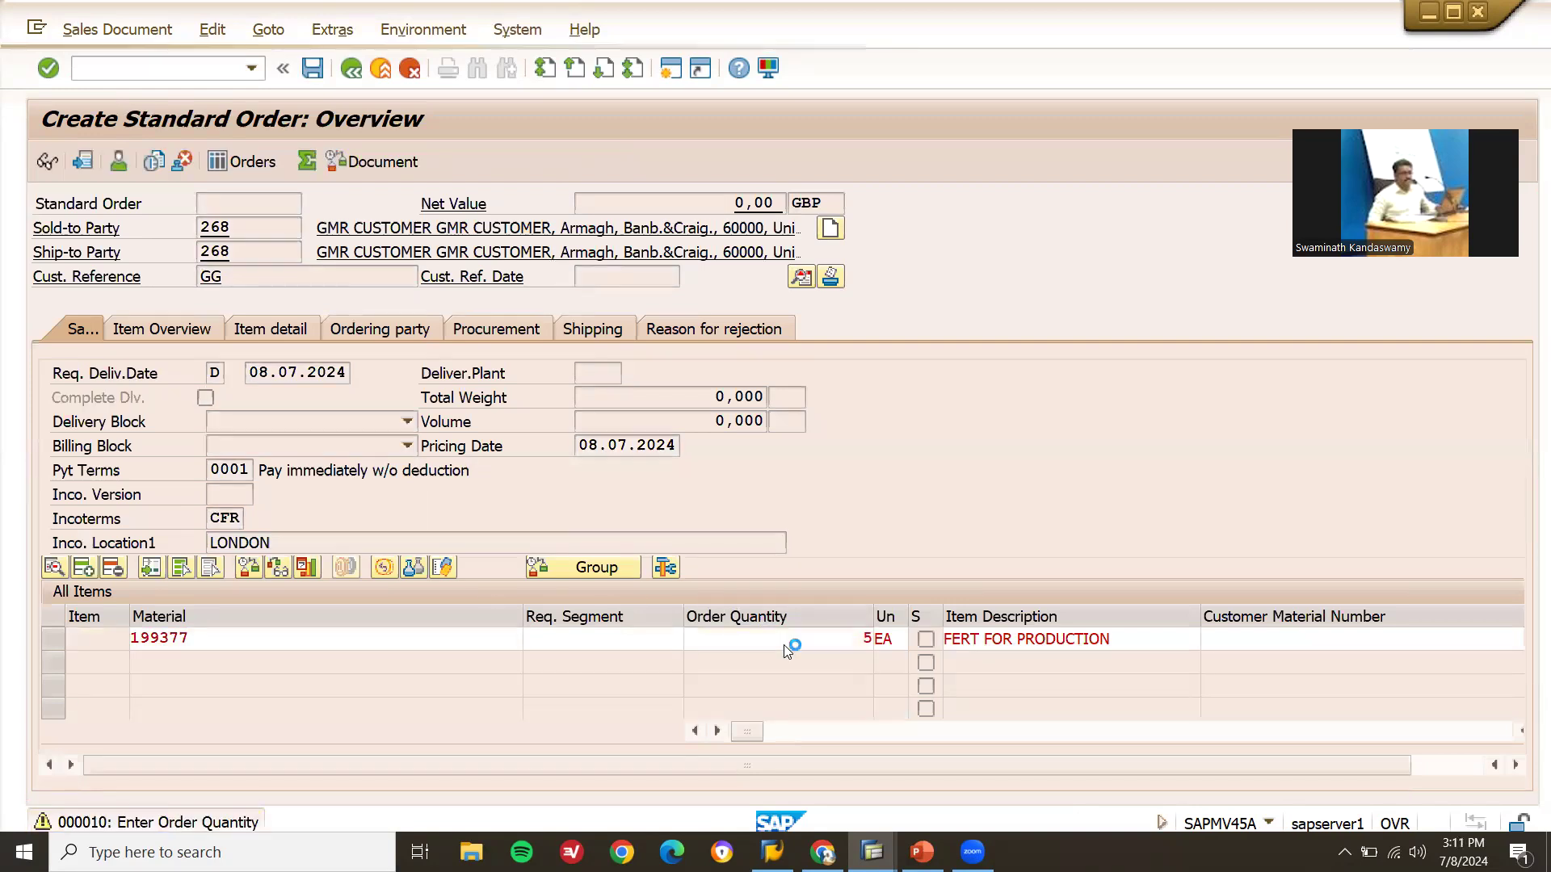
# Set storage location GMR1 in the shipping data of the order item
pyautogui.doubleClick(785, 642)
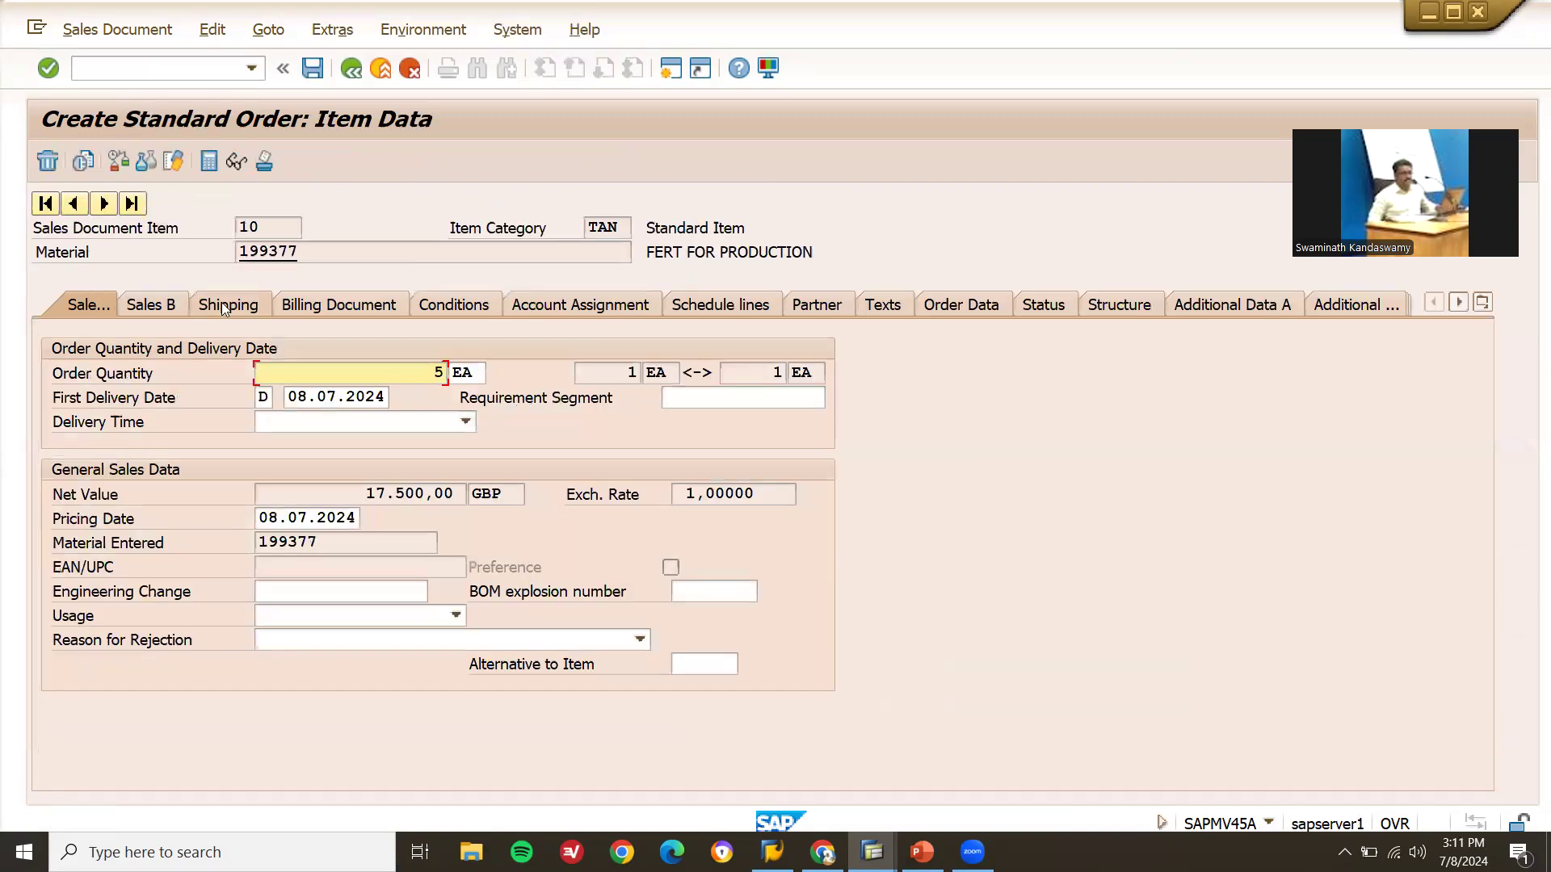
pyautogui.click(221, 302)
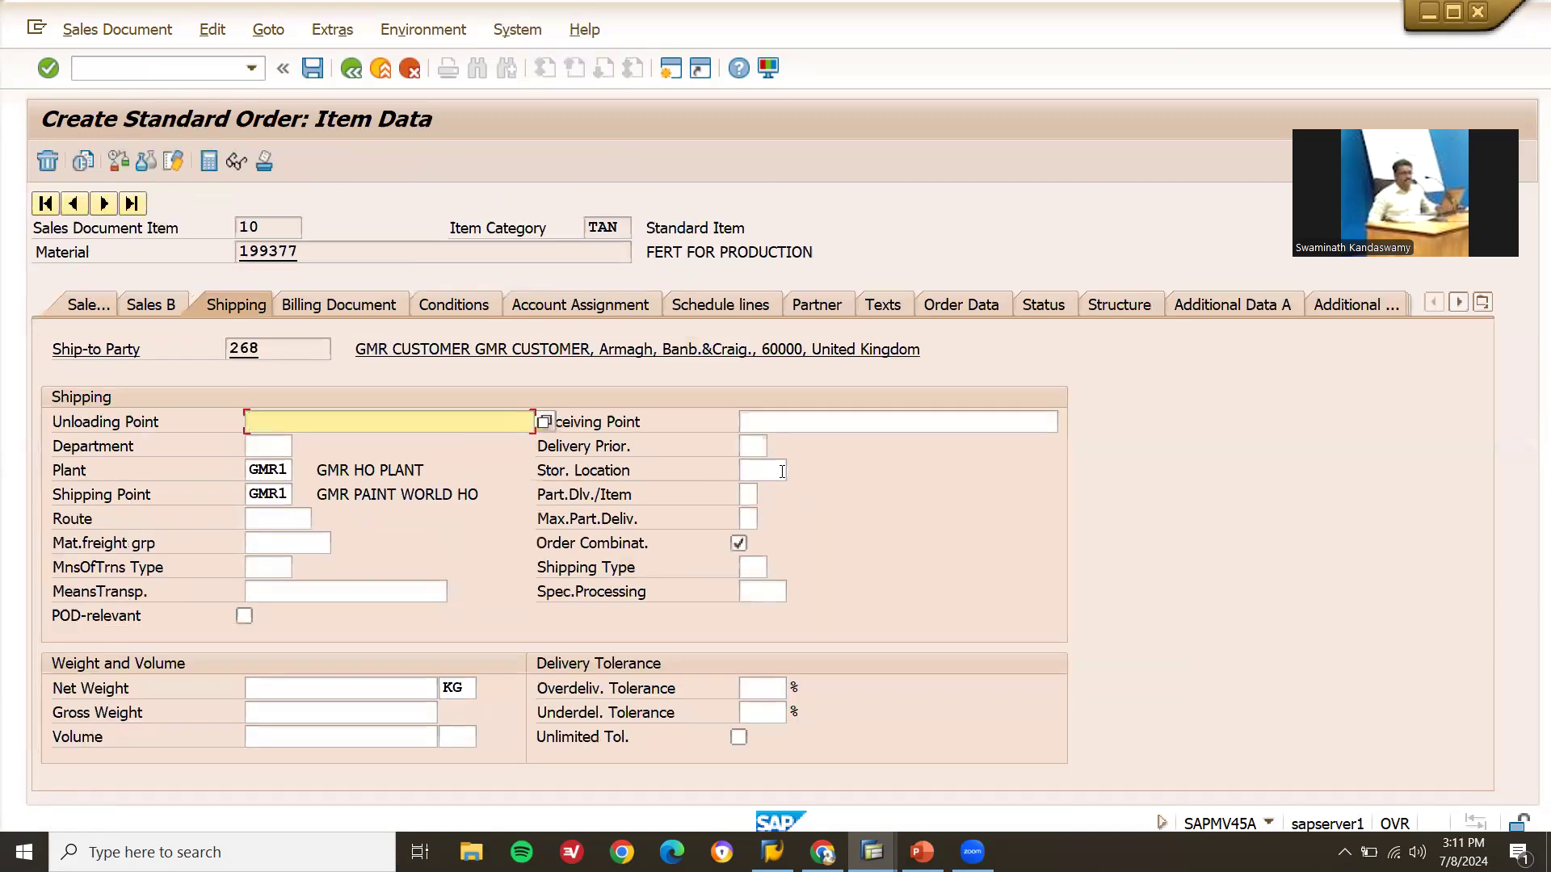
pyautogui.click(763, 472)
pyautogui.click(762, 488)
pyautogui.press('Return')
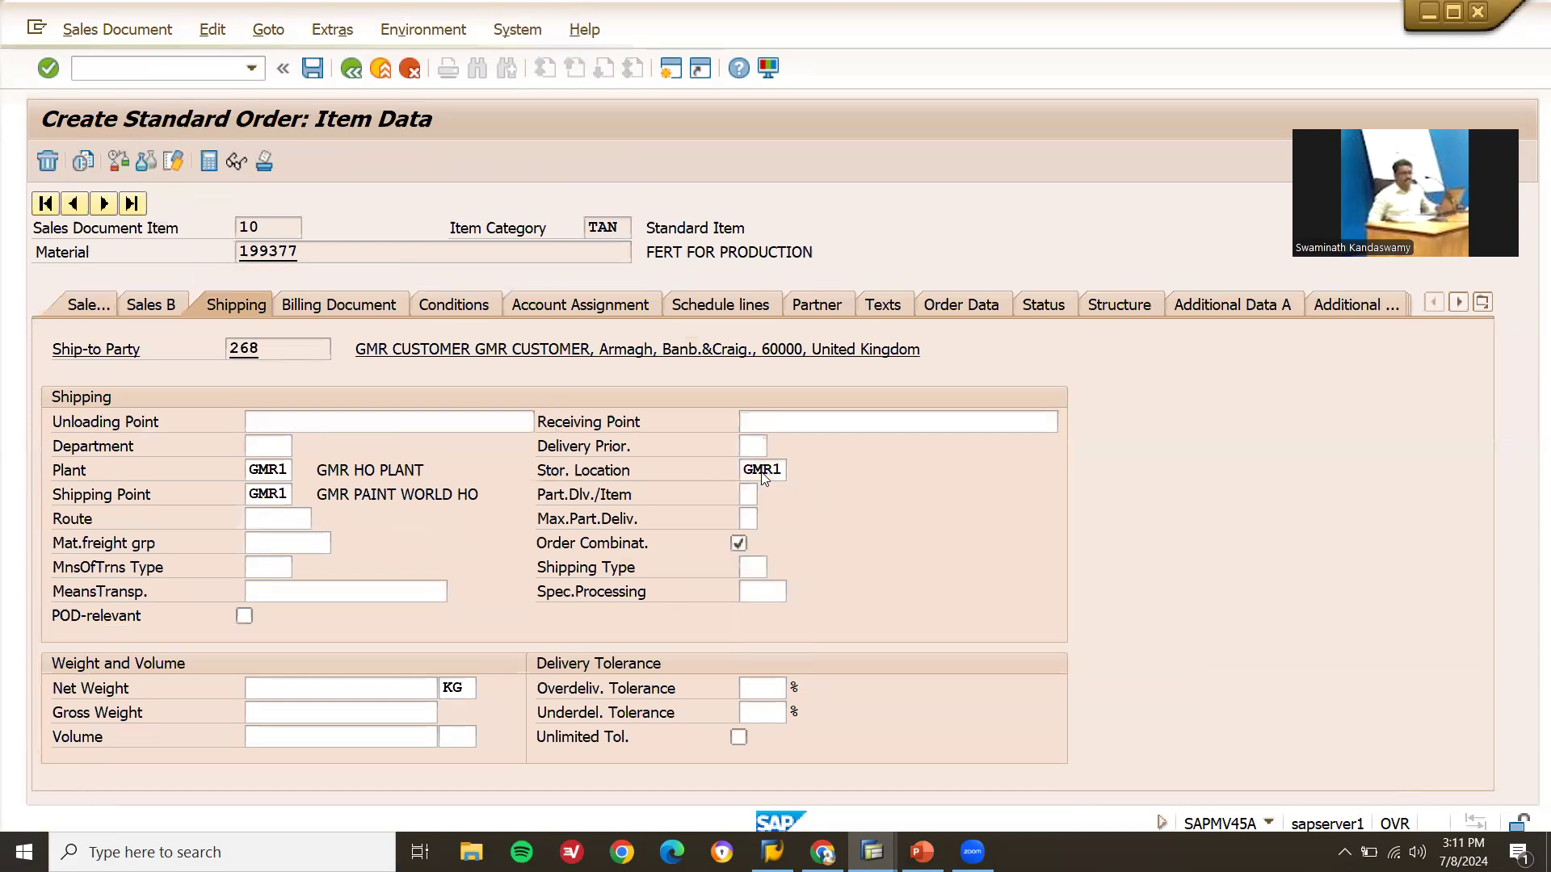
# Review the plant and shipping point assigned to the item
pyautogui.click(252, 469)
pyautogui.press('Right')
pyautogui.press('Right')
pyautogui.press('Right')
pyautogui.press('Down')
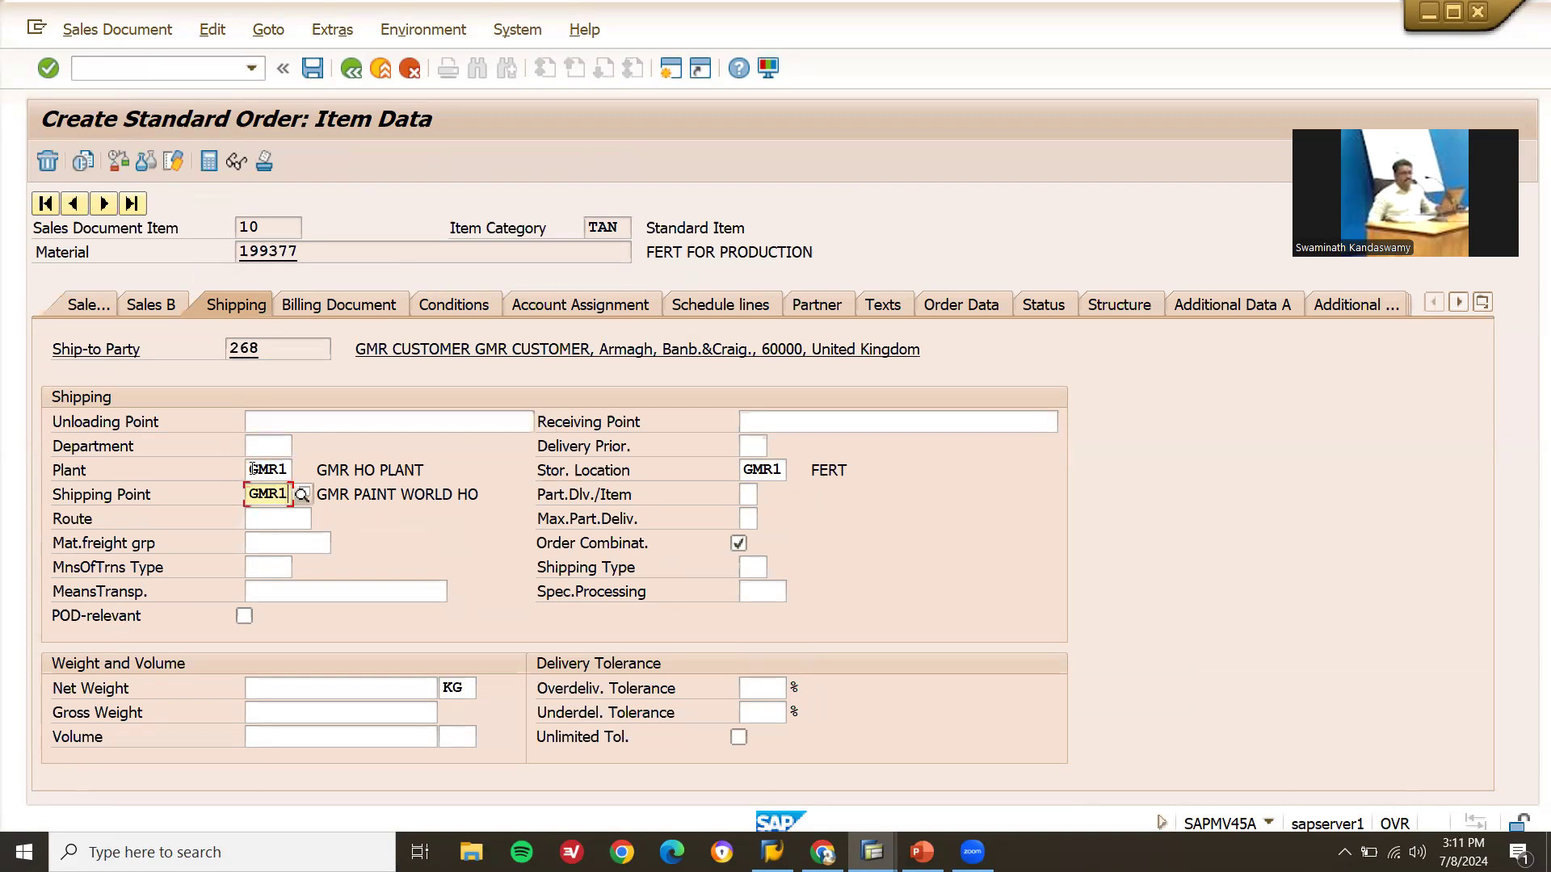
pyautogui.hotkey('shift', 'Left')
pyautogui.hotkey('shift', 'Left')
pyautogui.hotkey('shift', 'Left')
pyautogui.hotkey('shift', 'Left')
# Set the item's maximum number of partial deliveries to 2 and look through the item-level partial delivery options
pyautogui.click(750, 493)
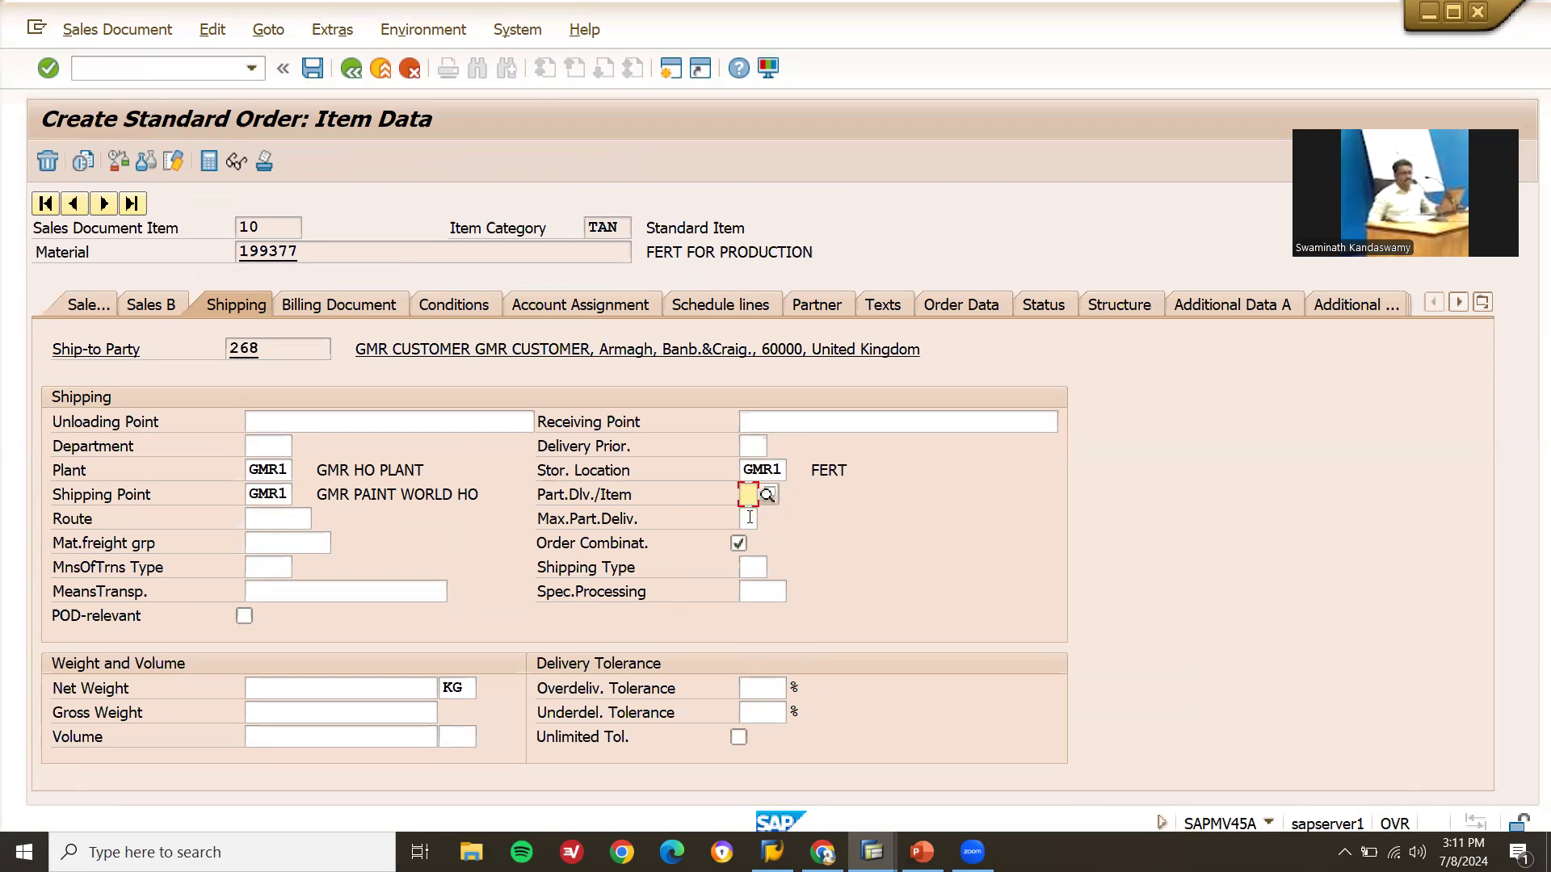
pyautogui.click(750, 518)
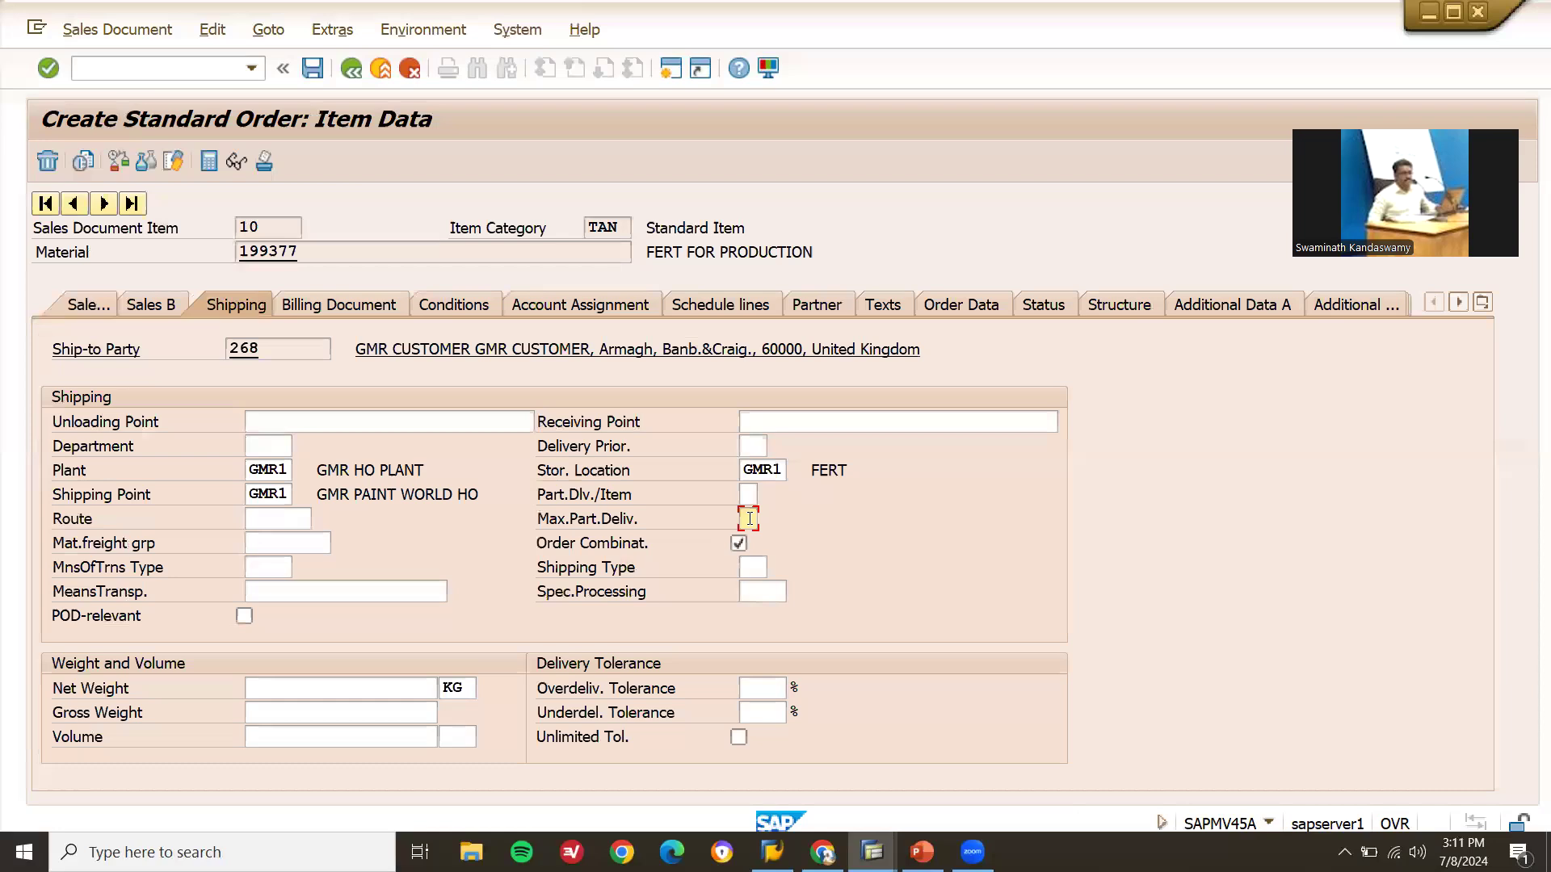
pyautogui.write('2')
pyautogui.click(749, 495)
pyautogui.click(766, 495)
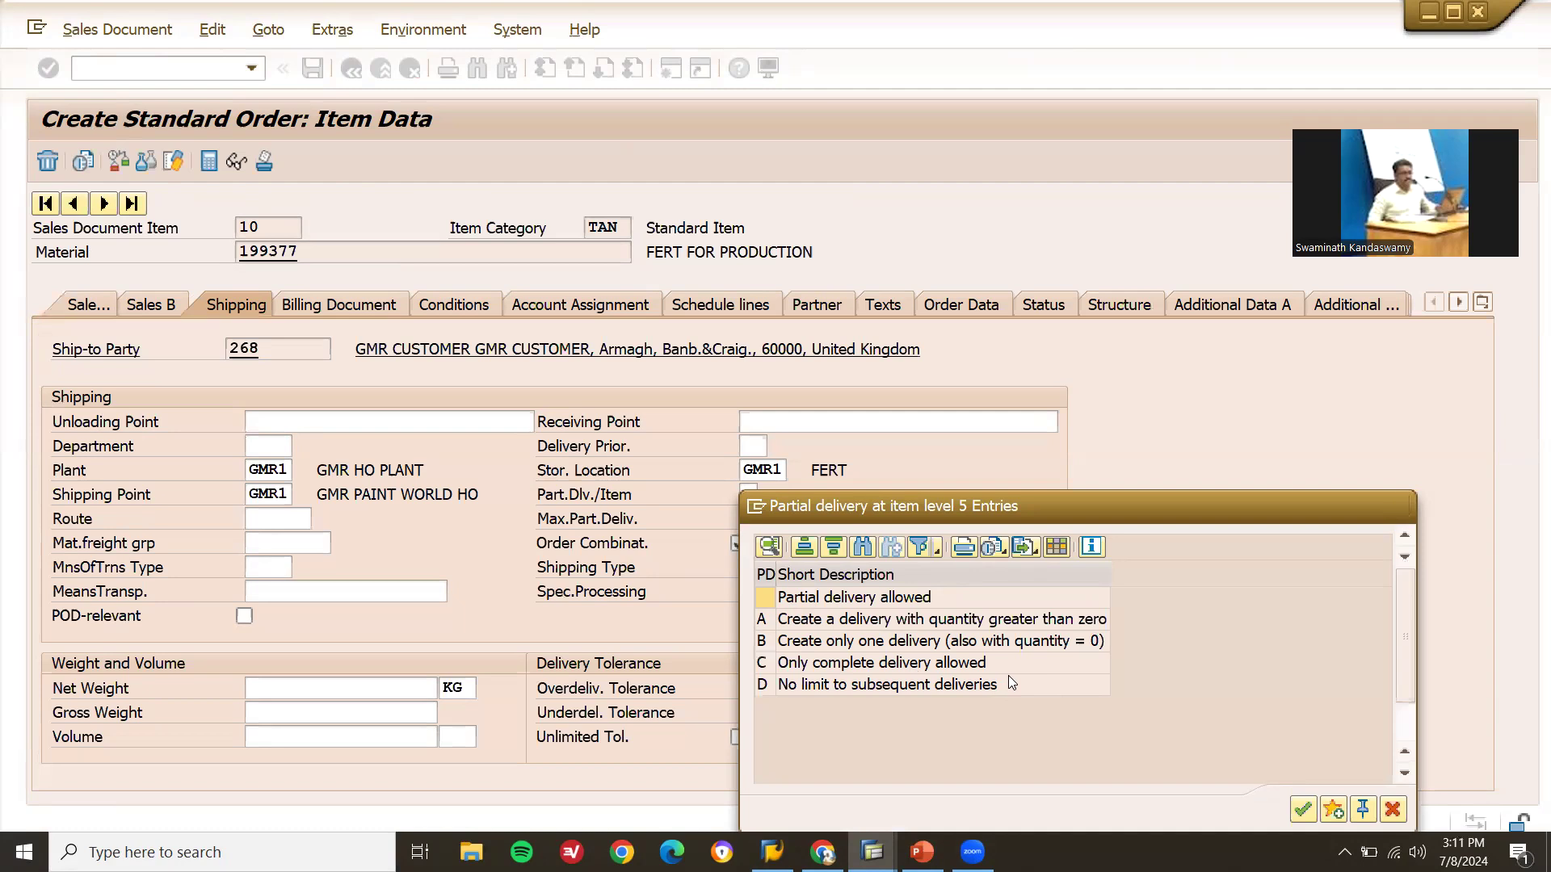
pyautogui.press('Escape')
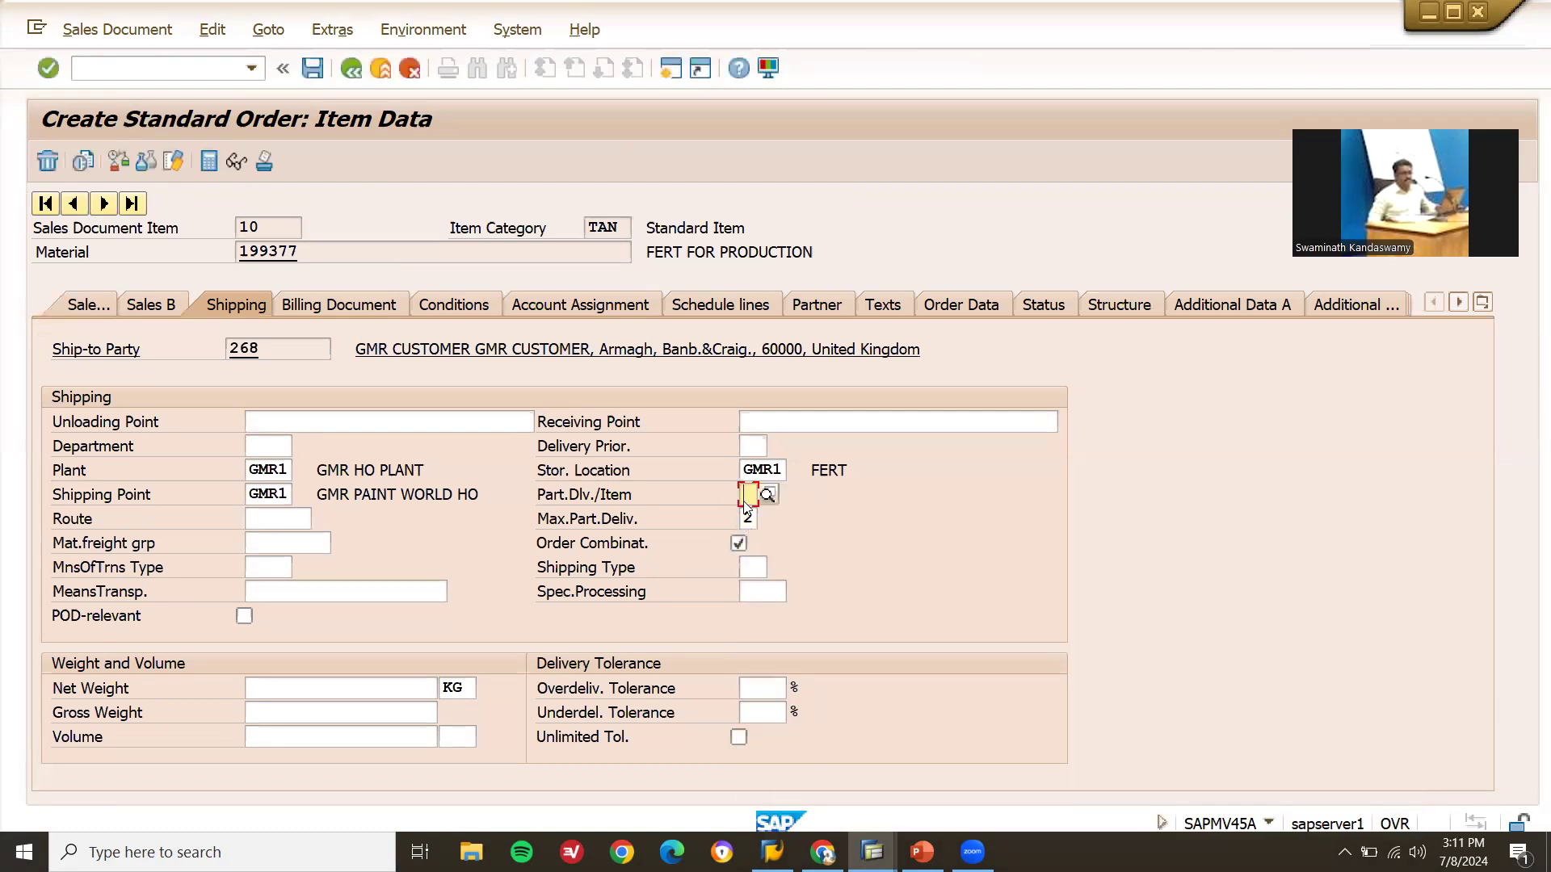
# Set the item's net weight and gross weight to 1 KG each
pyautogui.click(426, 688)
pyautogui.write('1')
pyautogui.press('Tab')
pyautogui.write('1')
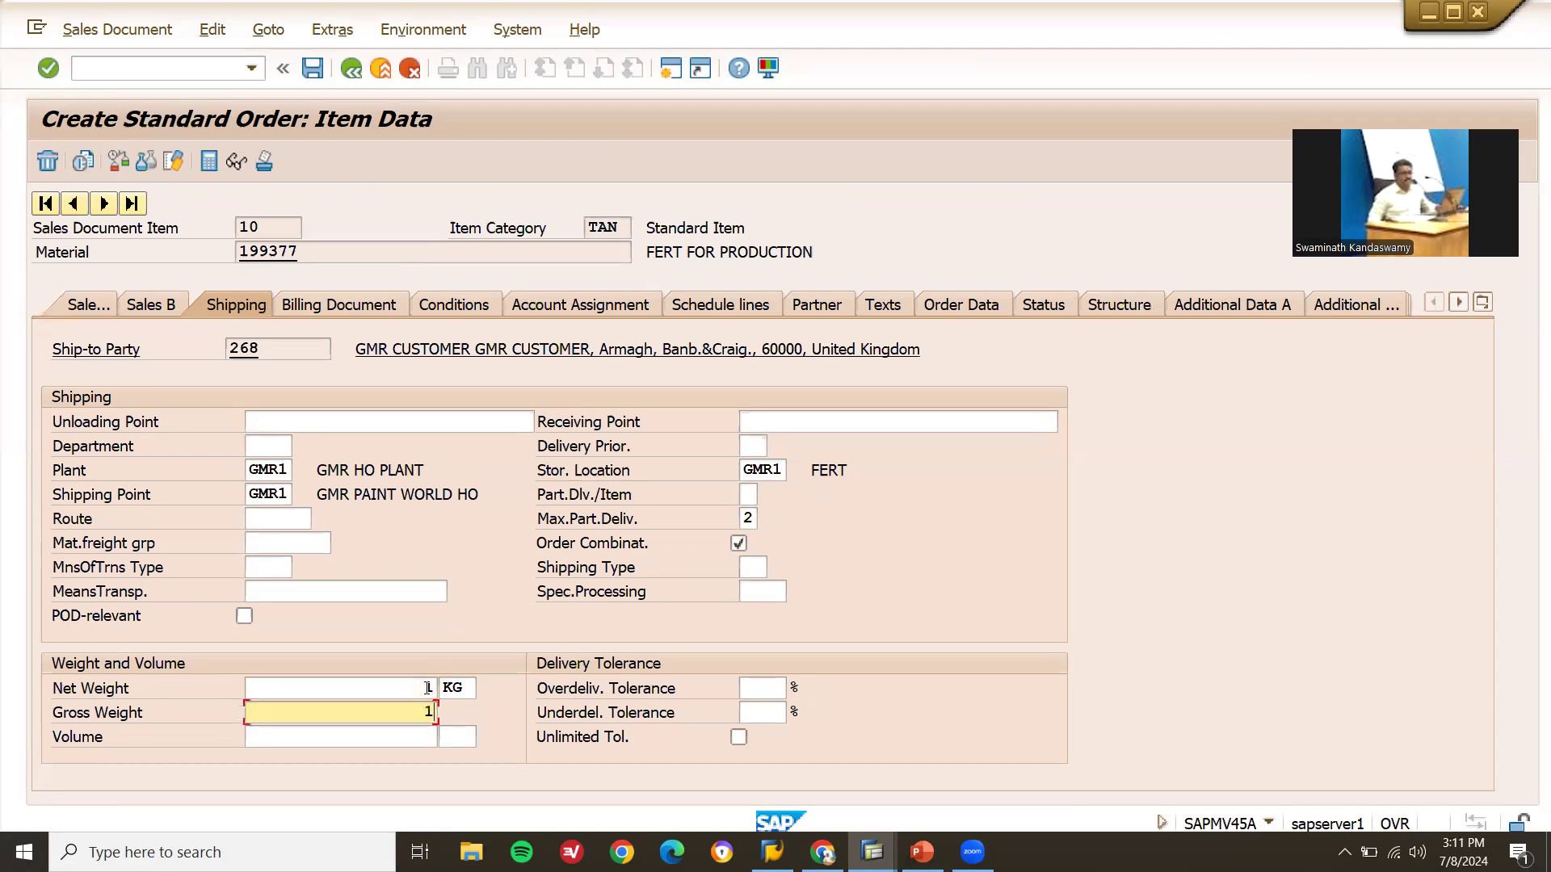
pyautogui.press('Return')
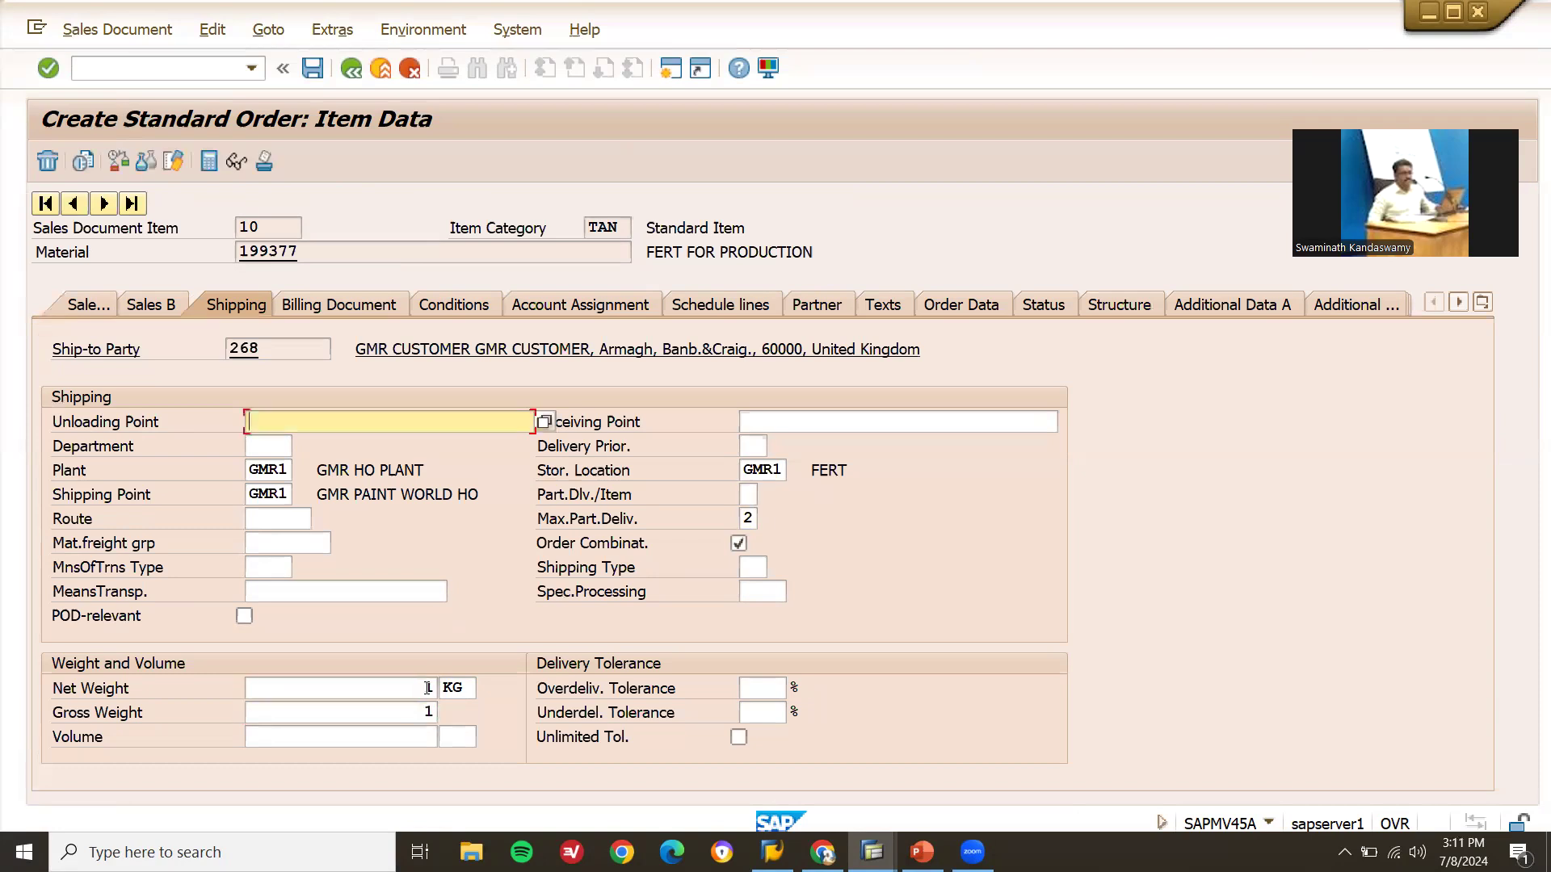
# Check the item's partial delivery limit and order quantity, and save the standard order
pyautogui.doubleClick(749, 518)
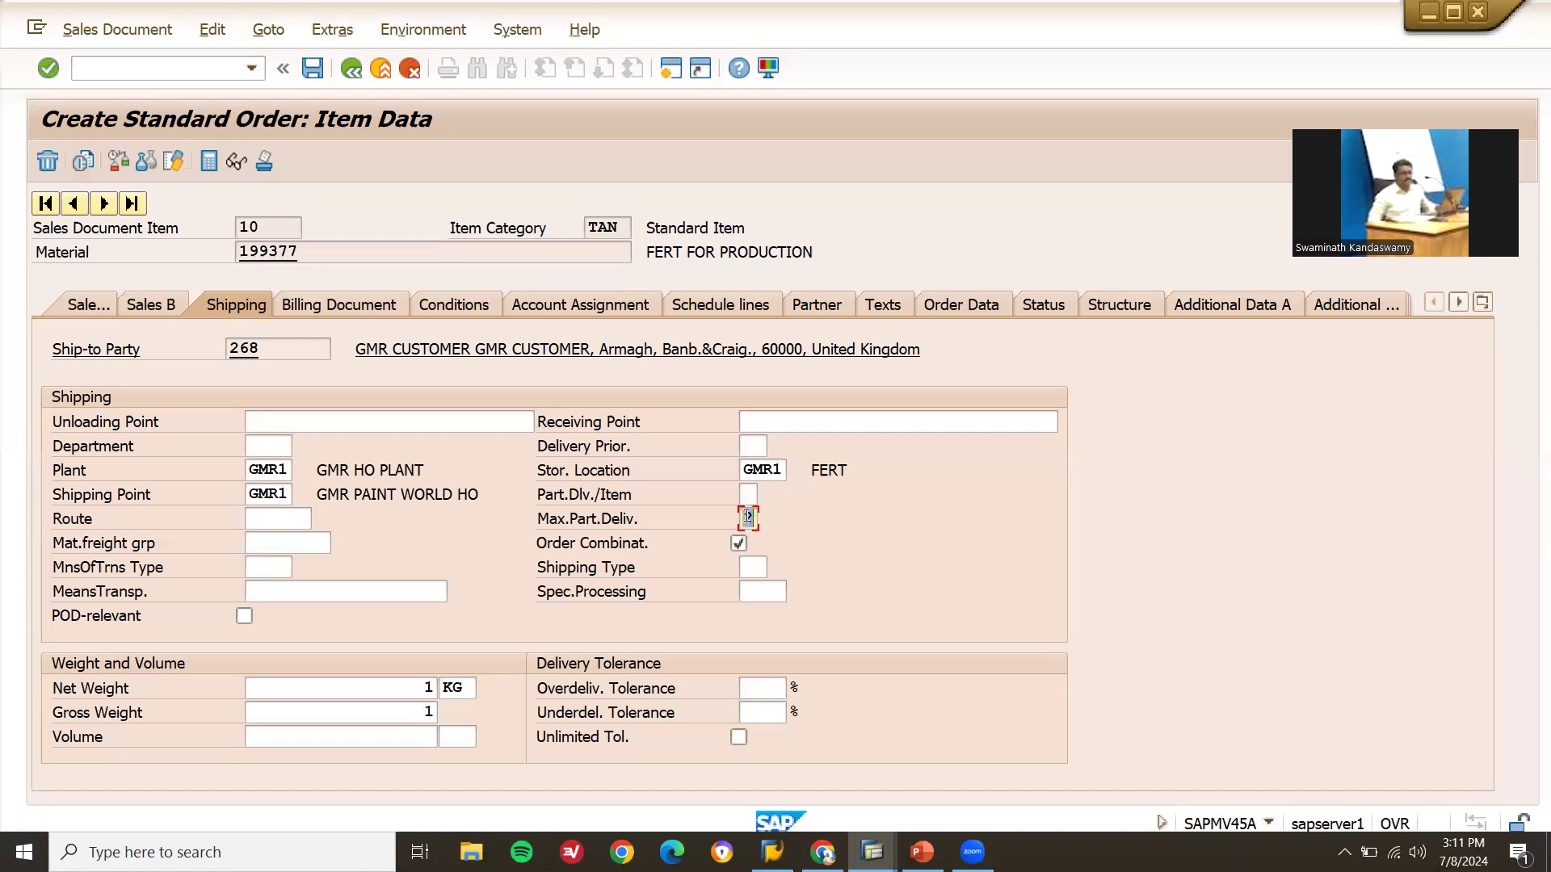
pyautogui.click(352, 69)
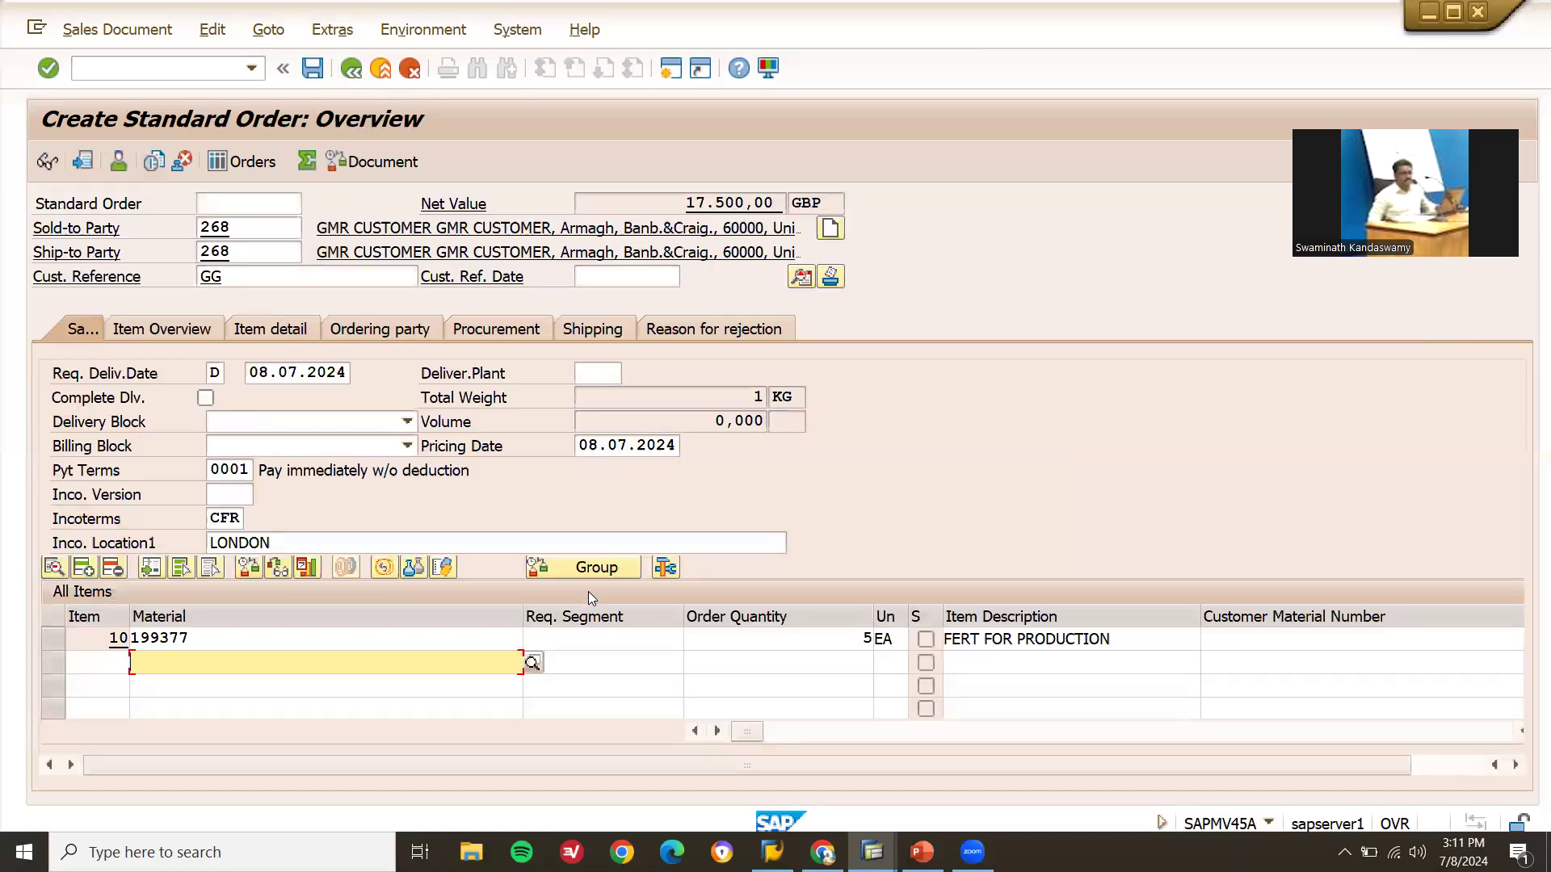
pyautogui.click(825, 633)
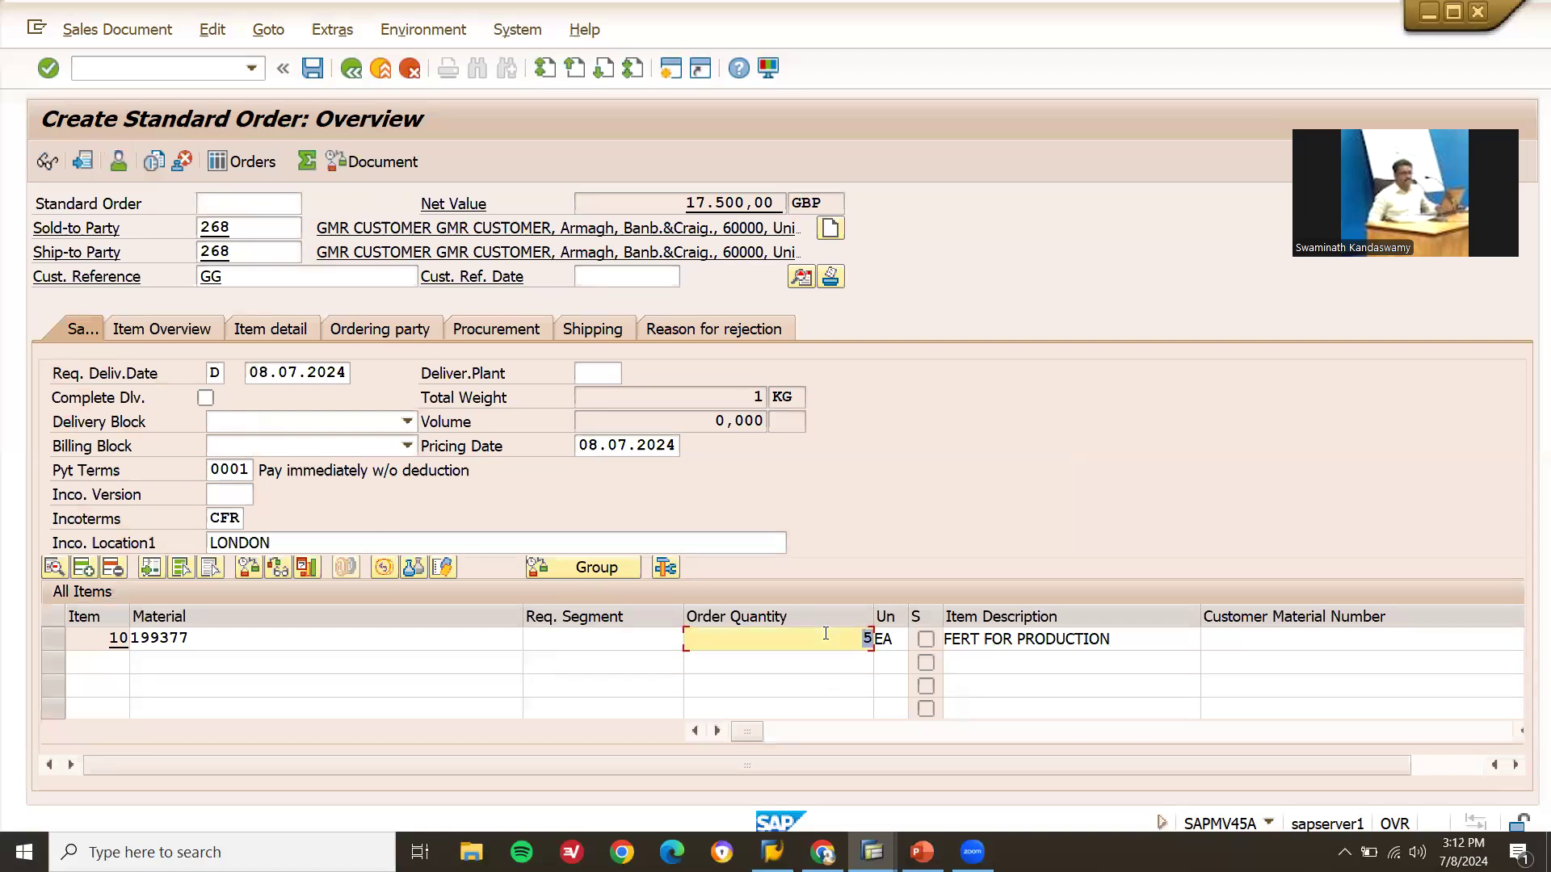
pyautogui.click(309, 73)
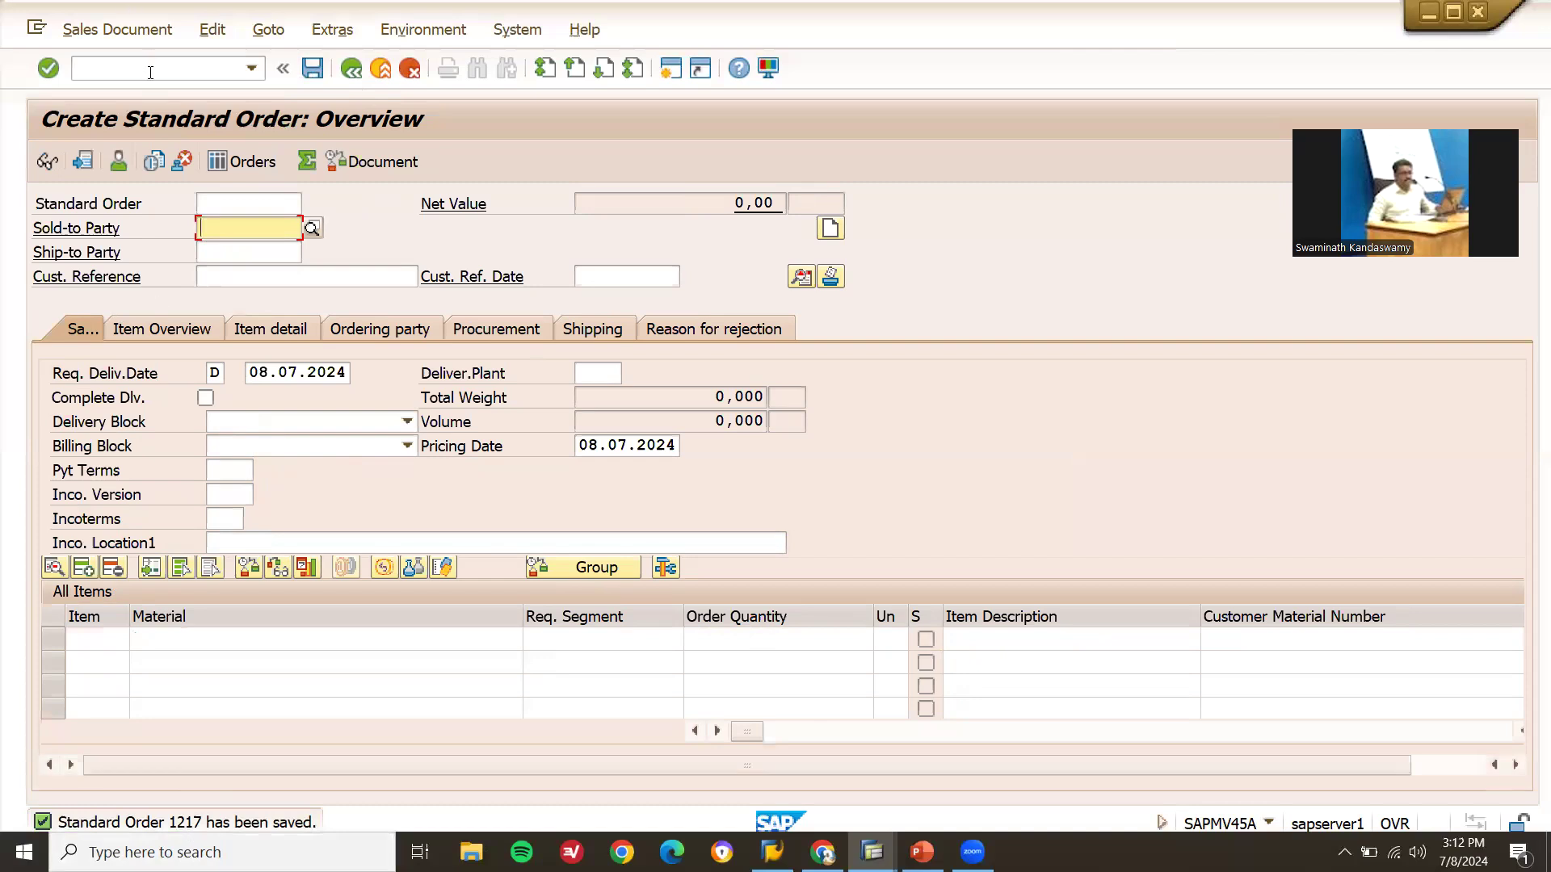
# Create an outbound delivery from shipping point GMR1 for the saved order, with selection date 22.07.2024
pyautogui.click(136, 28)
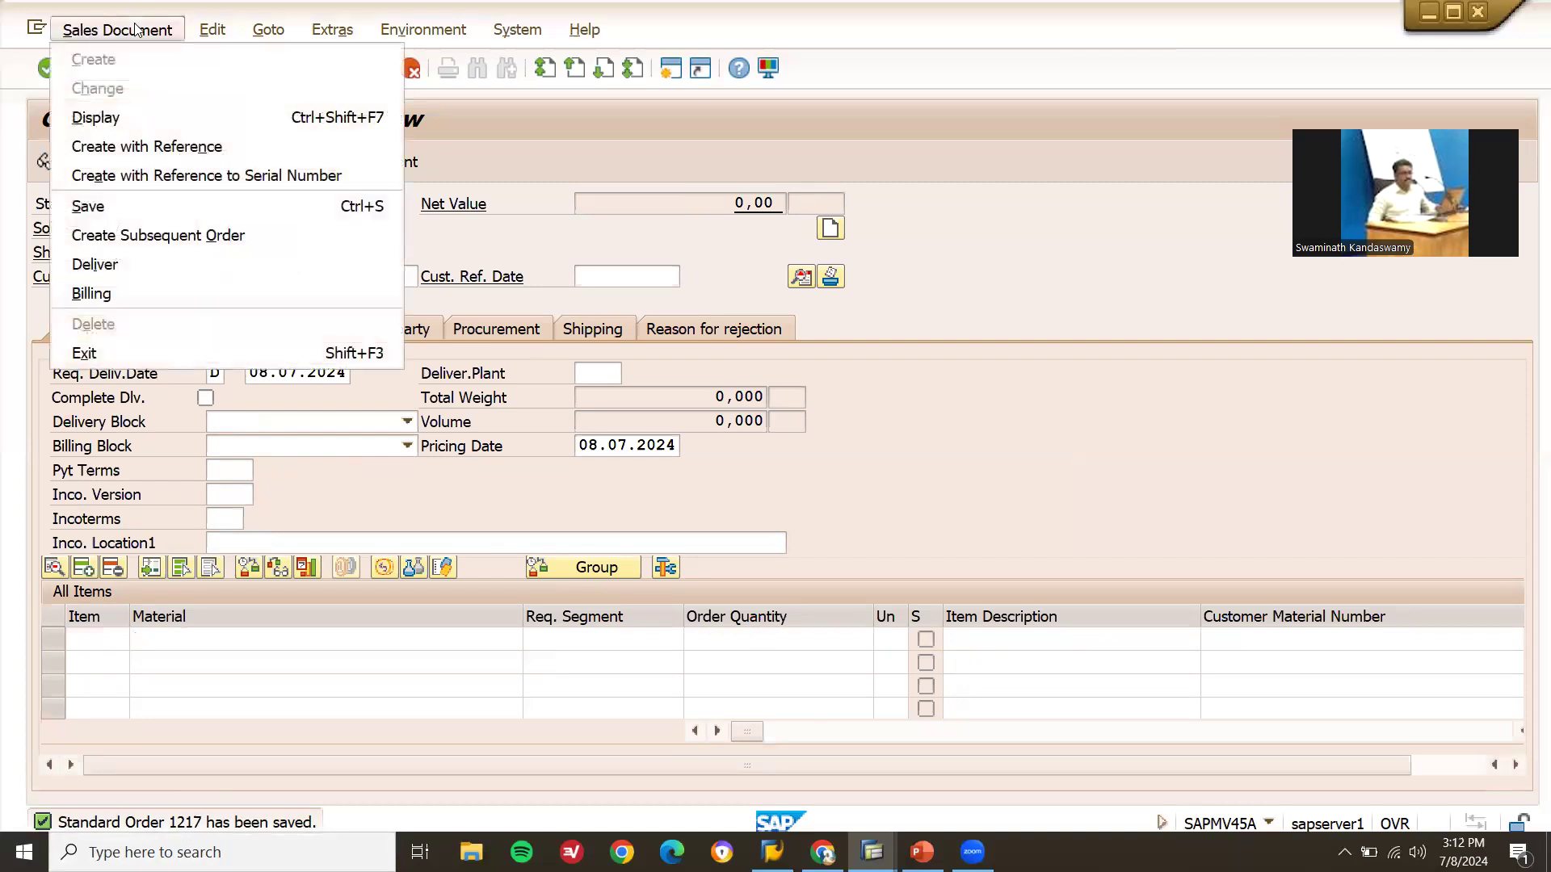
pyautogui.click(125, 265)
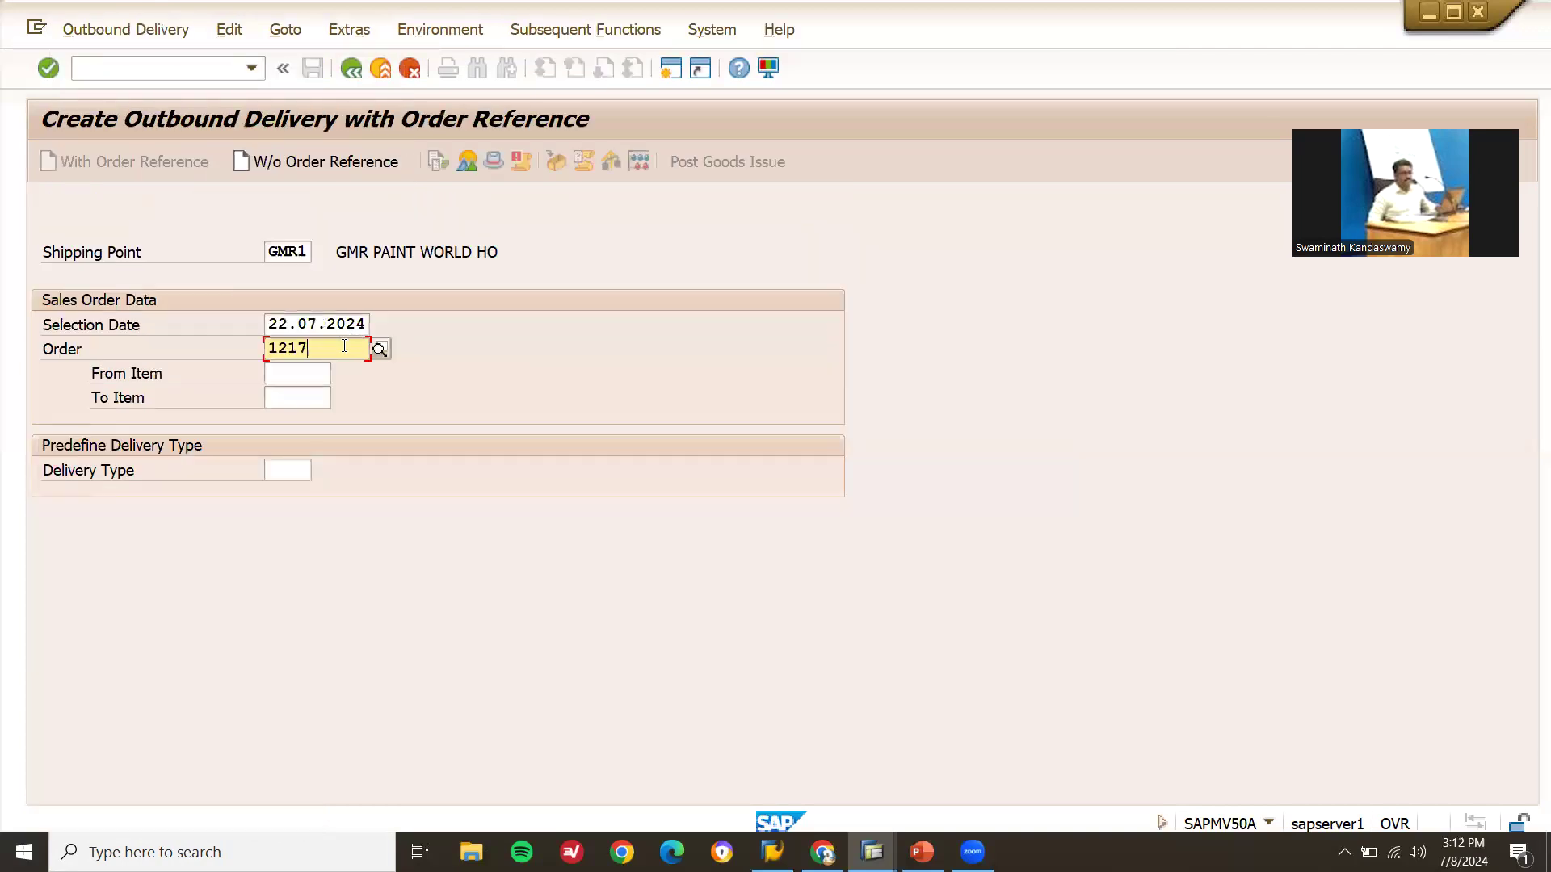
pyautogui.press('Return')
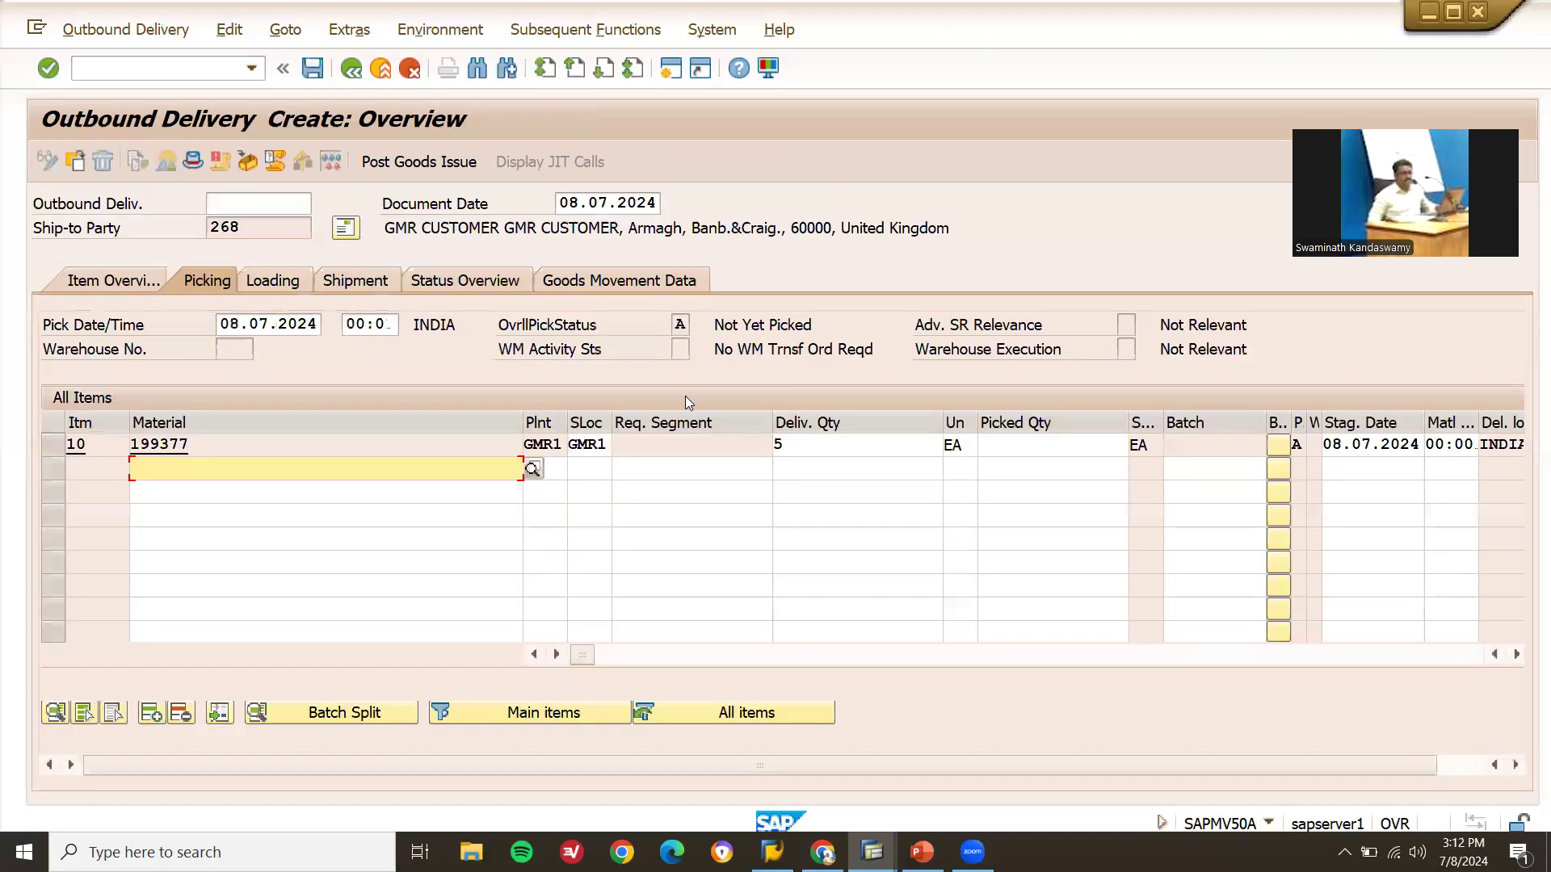
# Set both the delivery quantity and the picked quantity of item 10 to 2, and post the goods issue
pyautogui.click(796, 447)
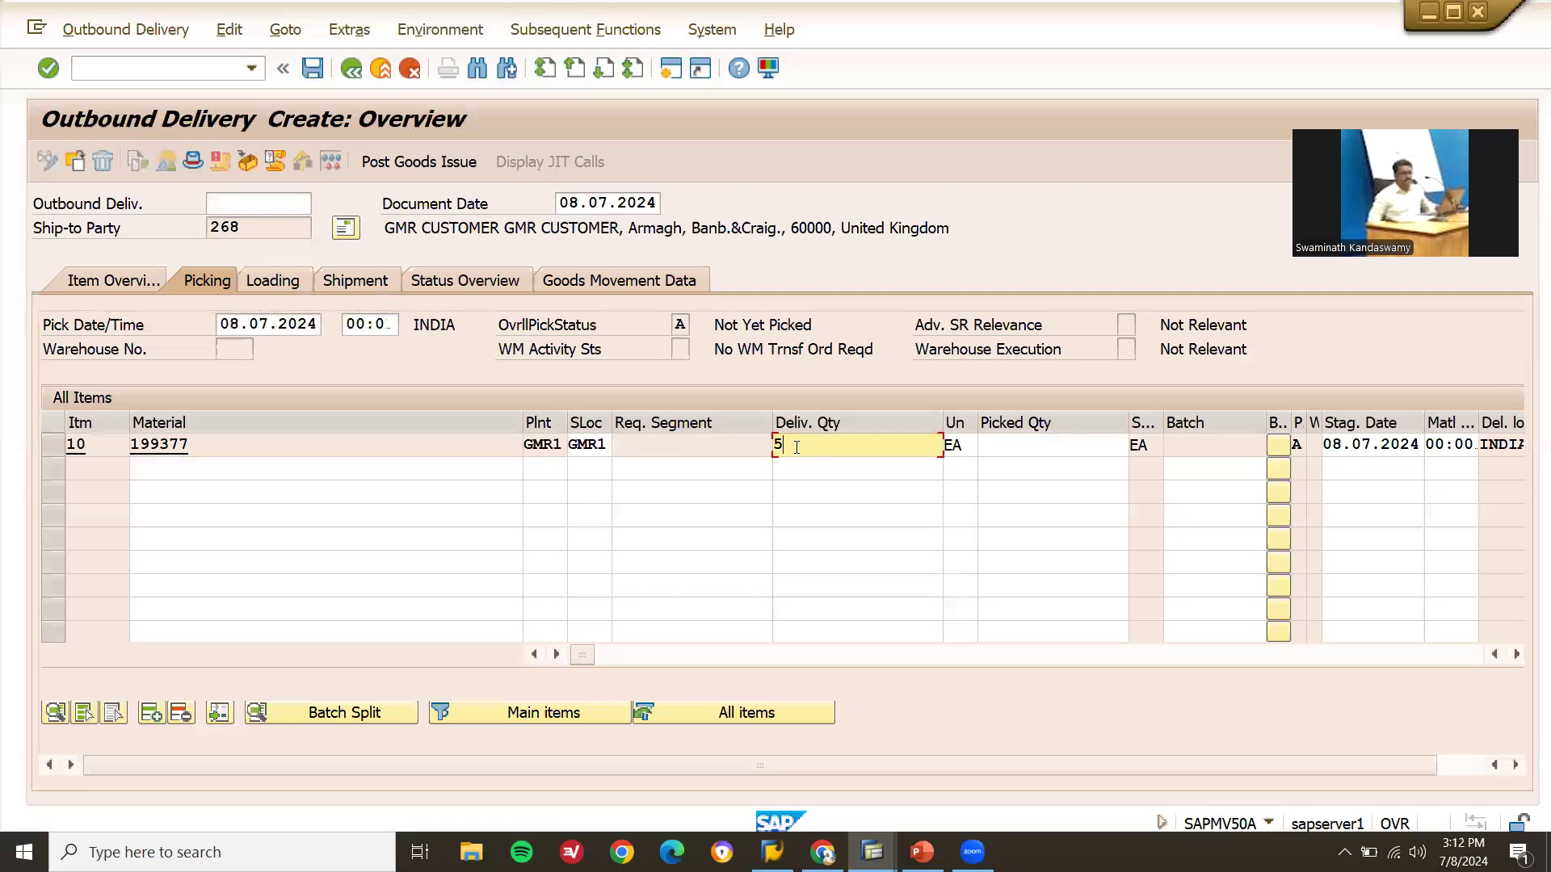
pyautogui.press('BackSpace')
pyautogui.write('2')
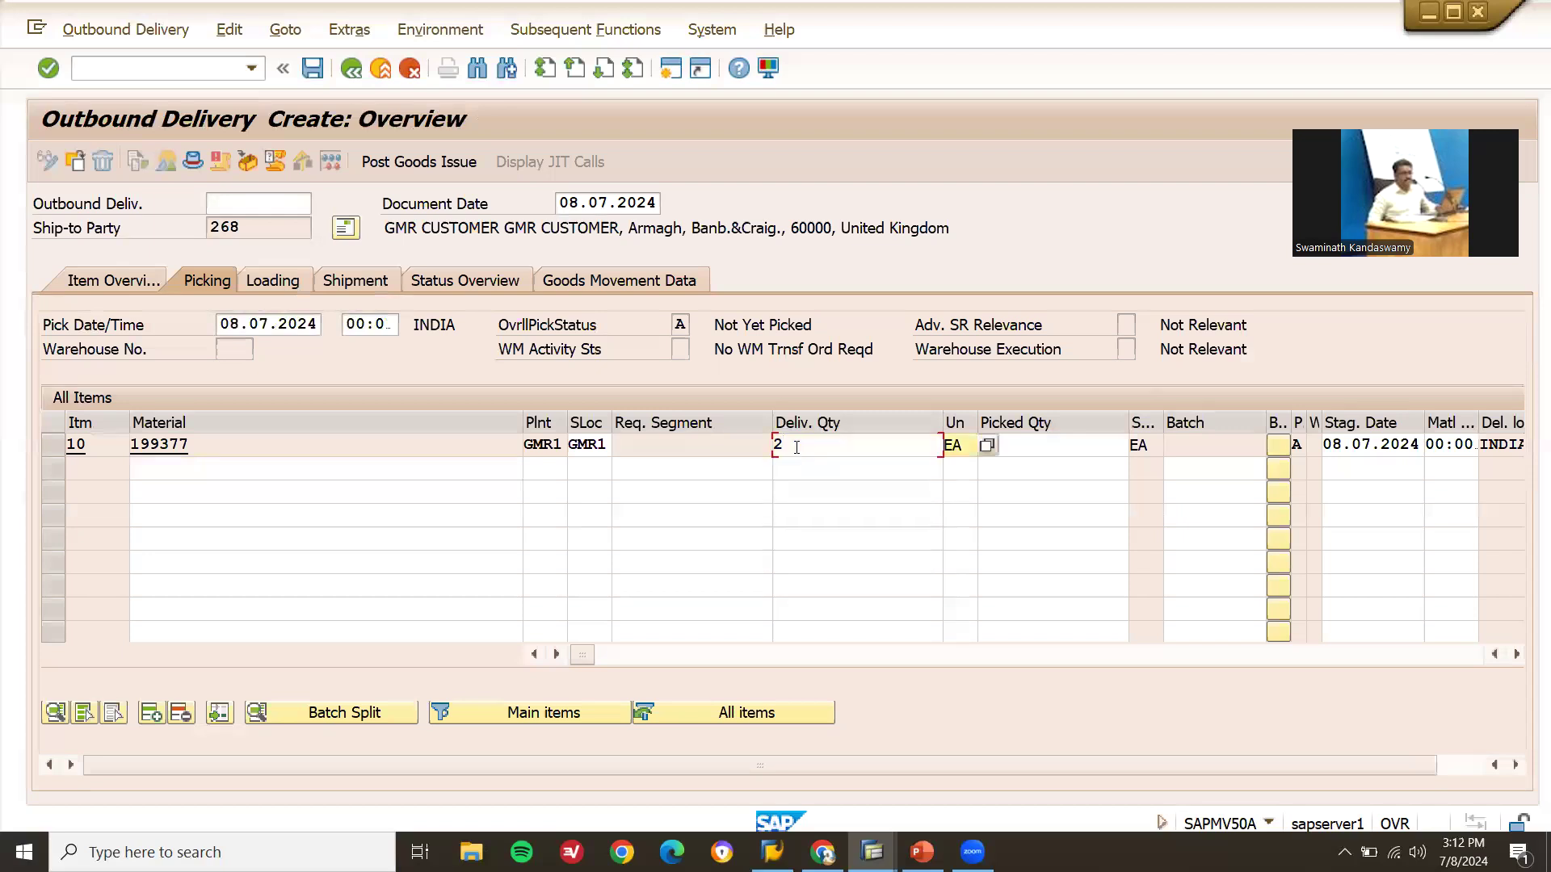
pyautogui.press('Tab')
pyautogui.write('2')
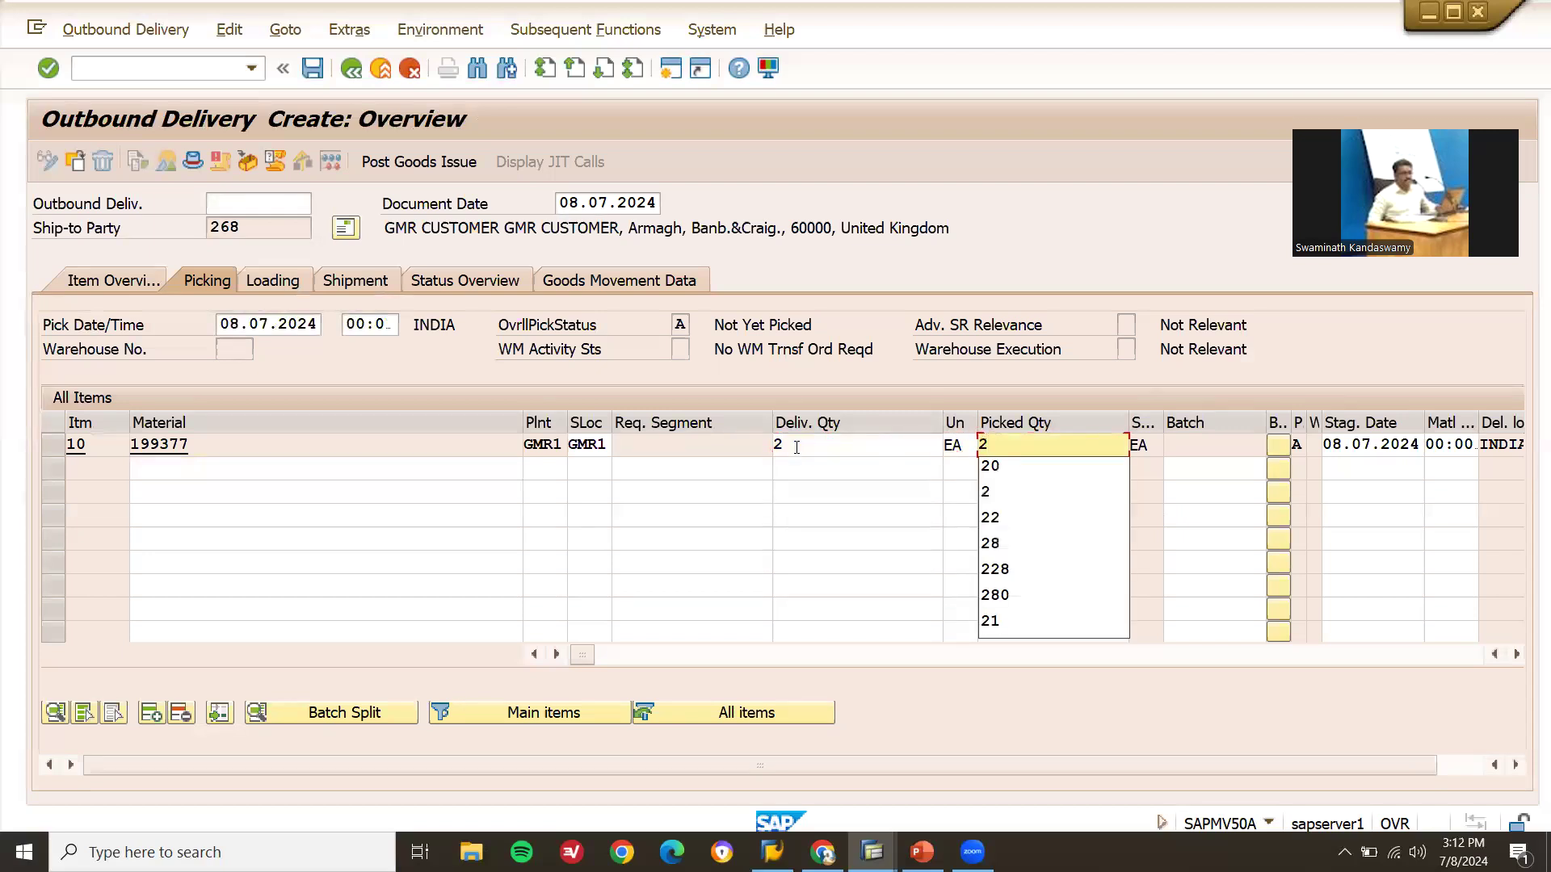
pyautogui.press('Return')
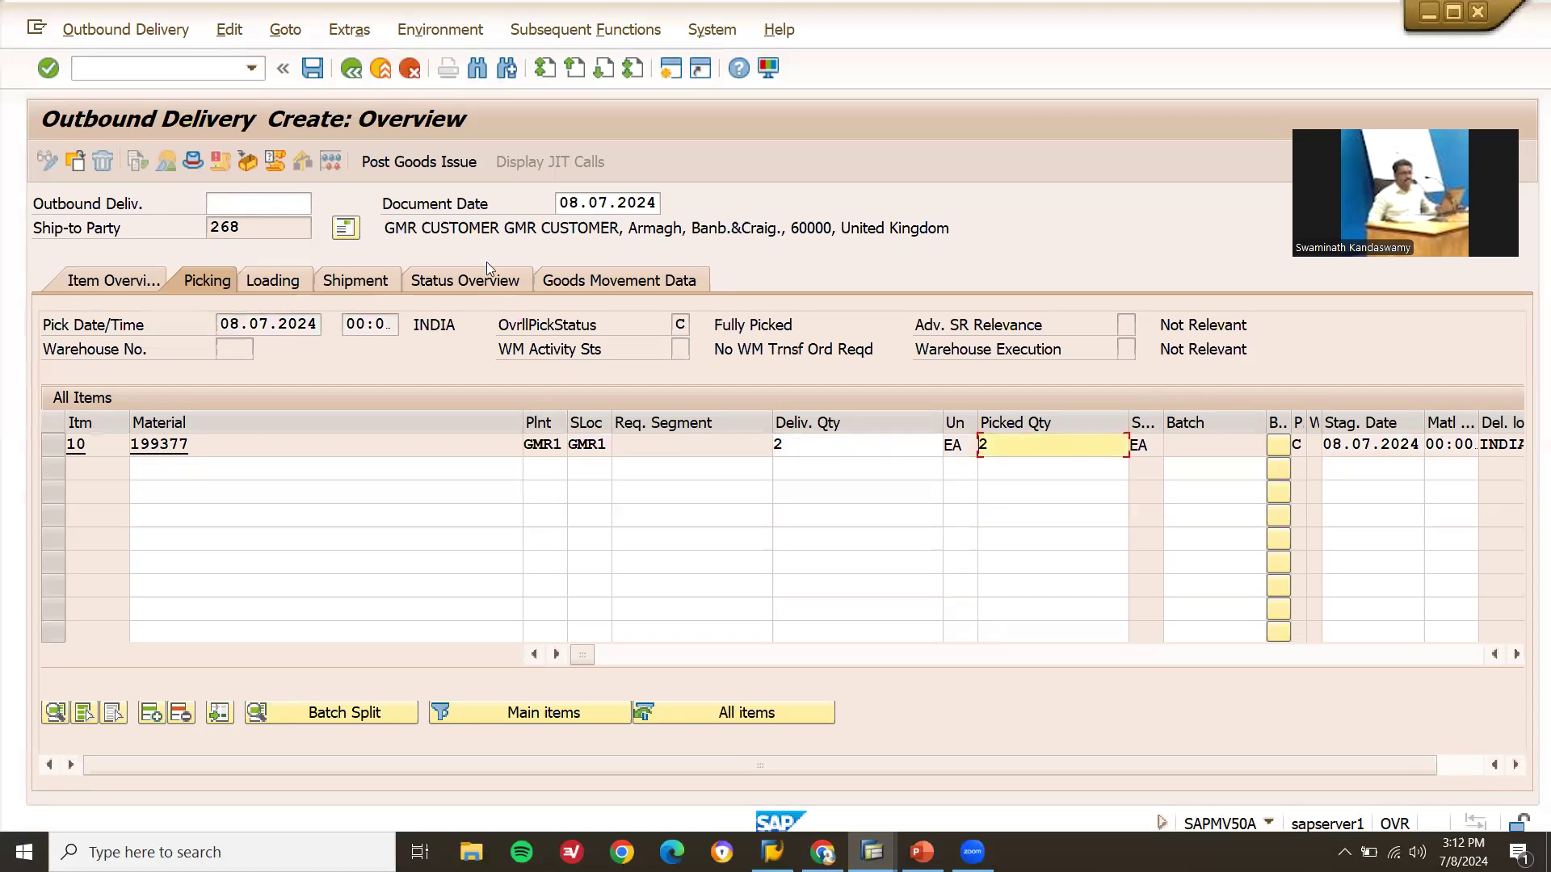
pyautogui.click(385, 162)
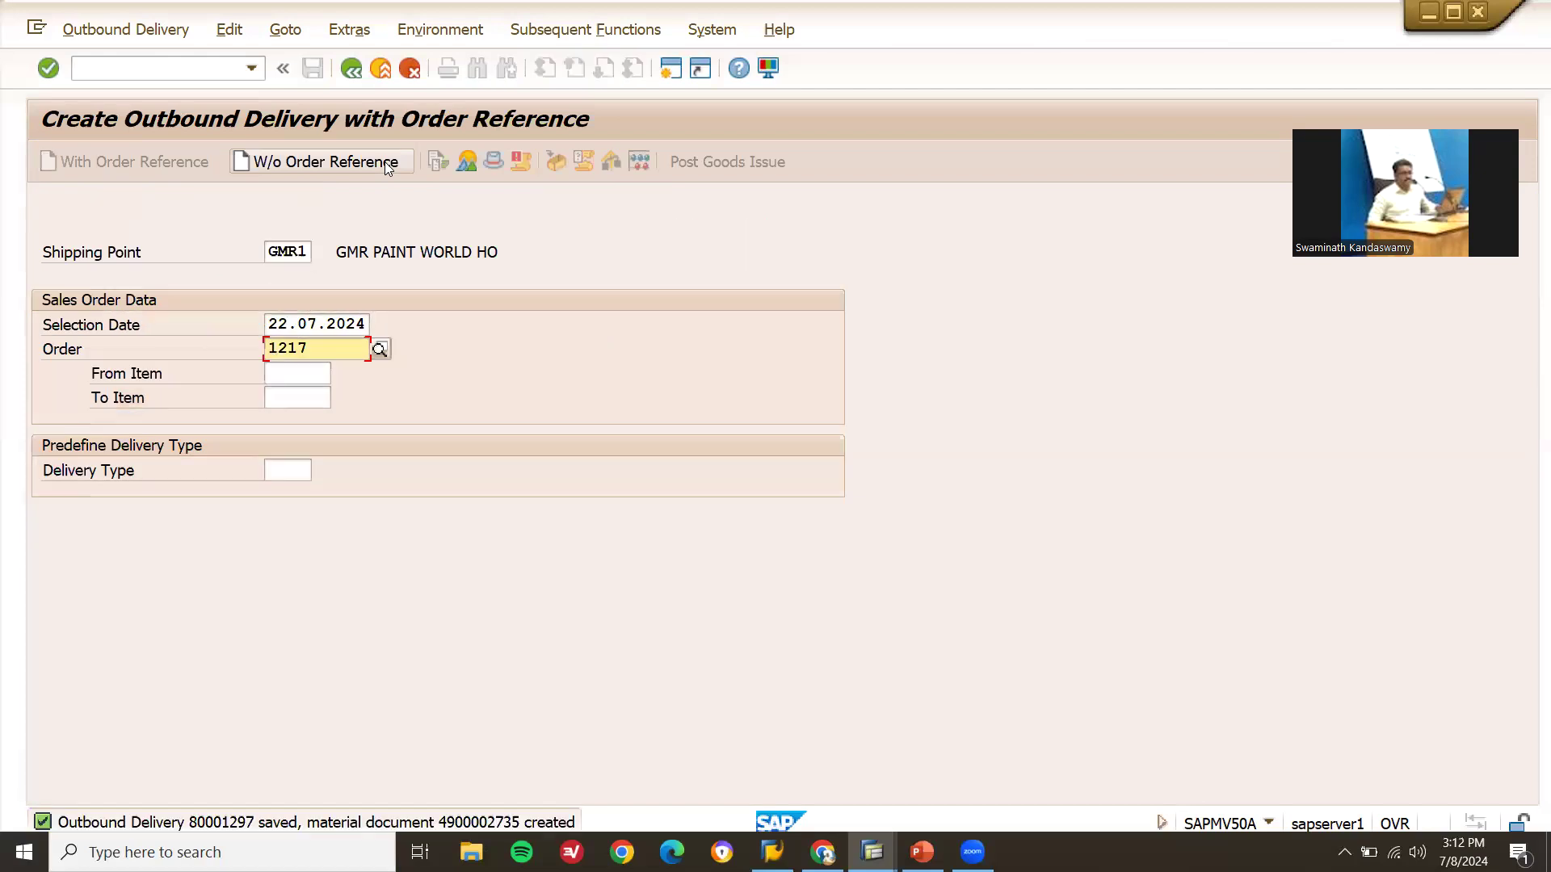
# Start another outbound delivery for the same order and try a delivery quantity and picked quantity of 2 for item 10
pyautogui.press('Return')
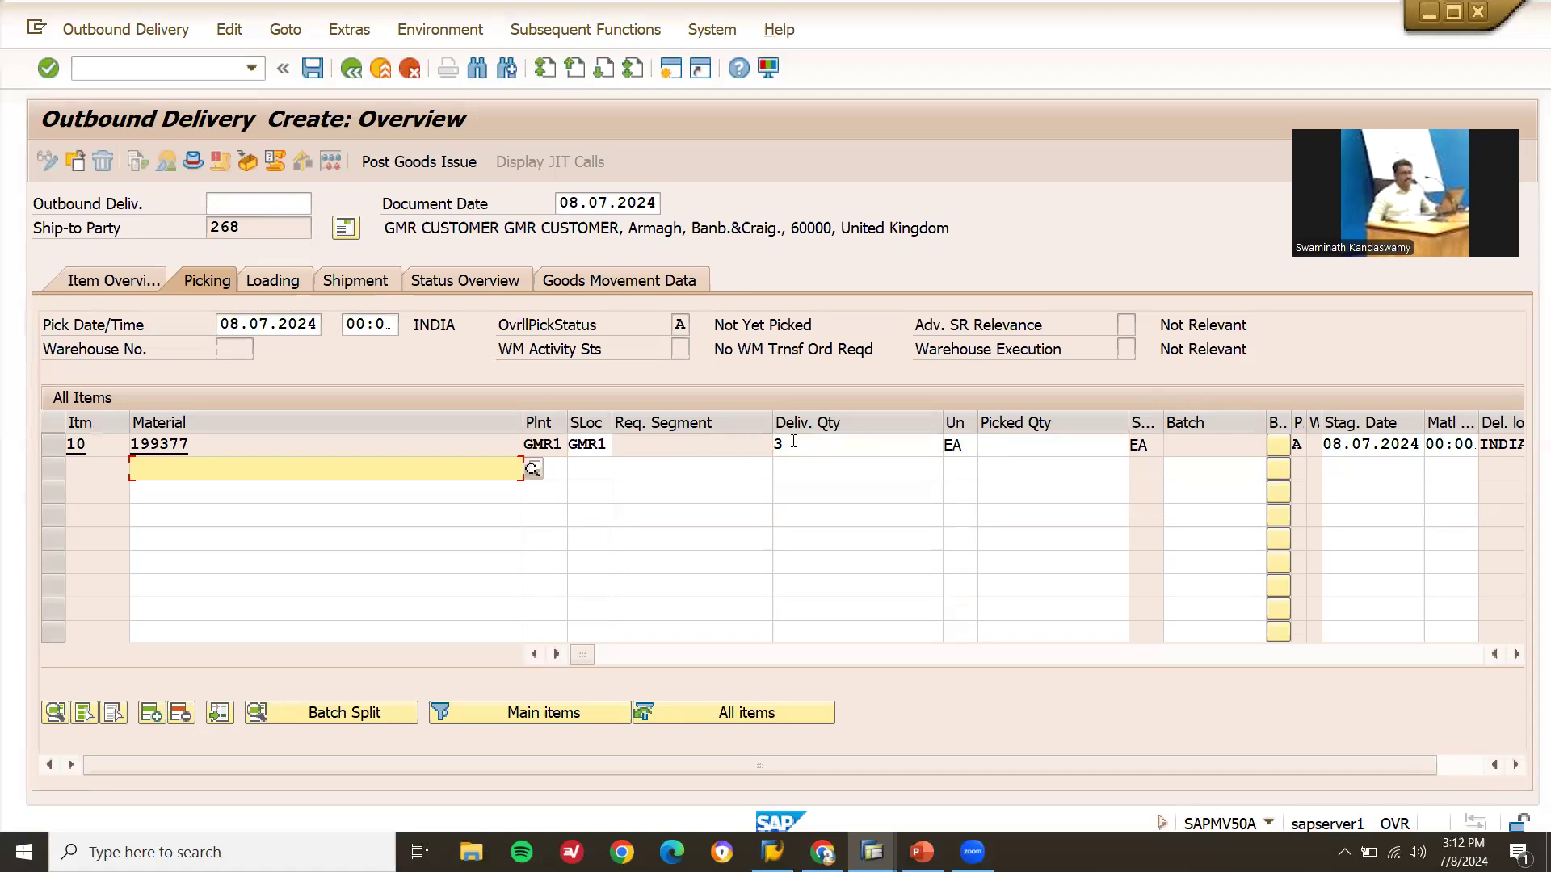
pyautogui.click(793, 441)
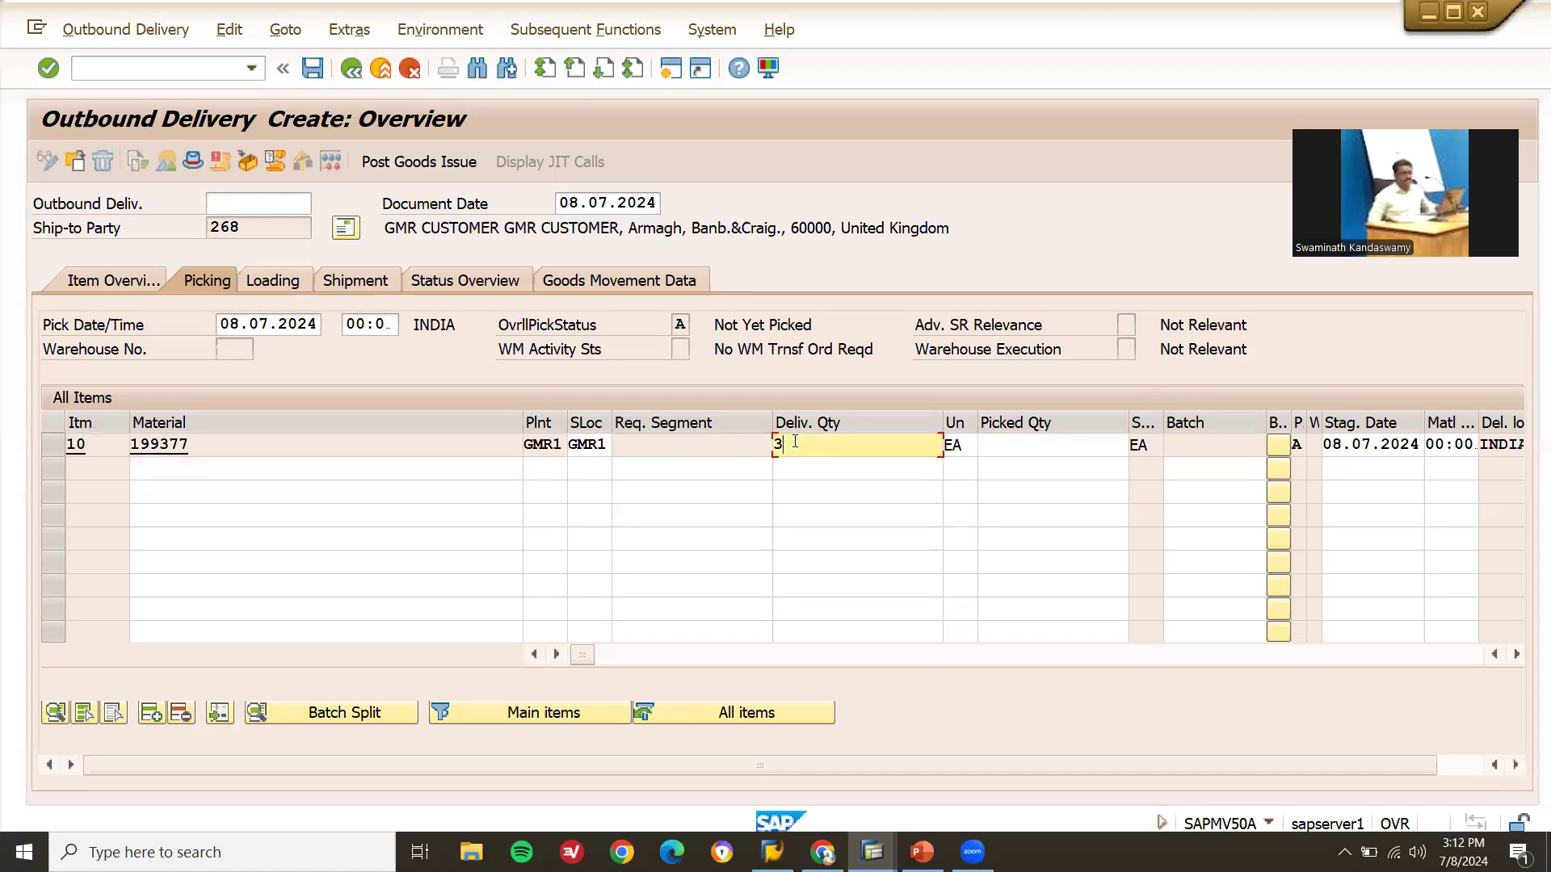
pyautogui.press('BackSpace')
pyautogui.write('2')
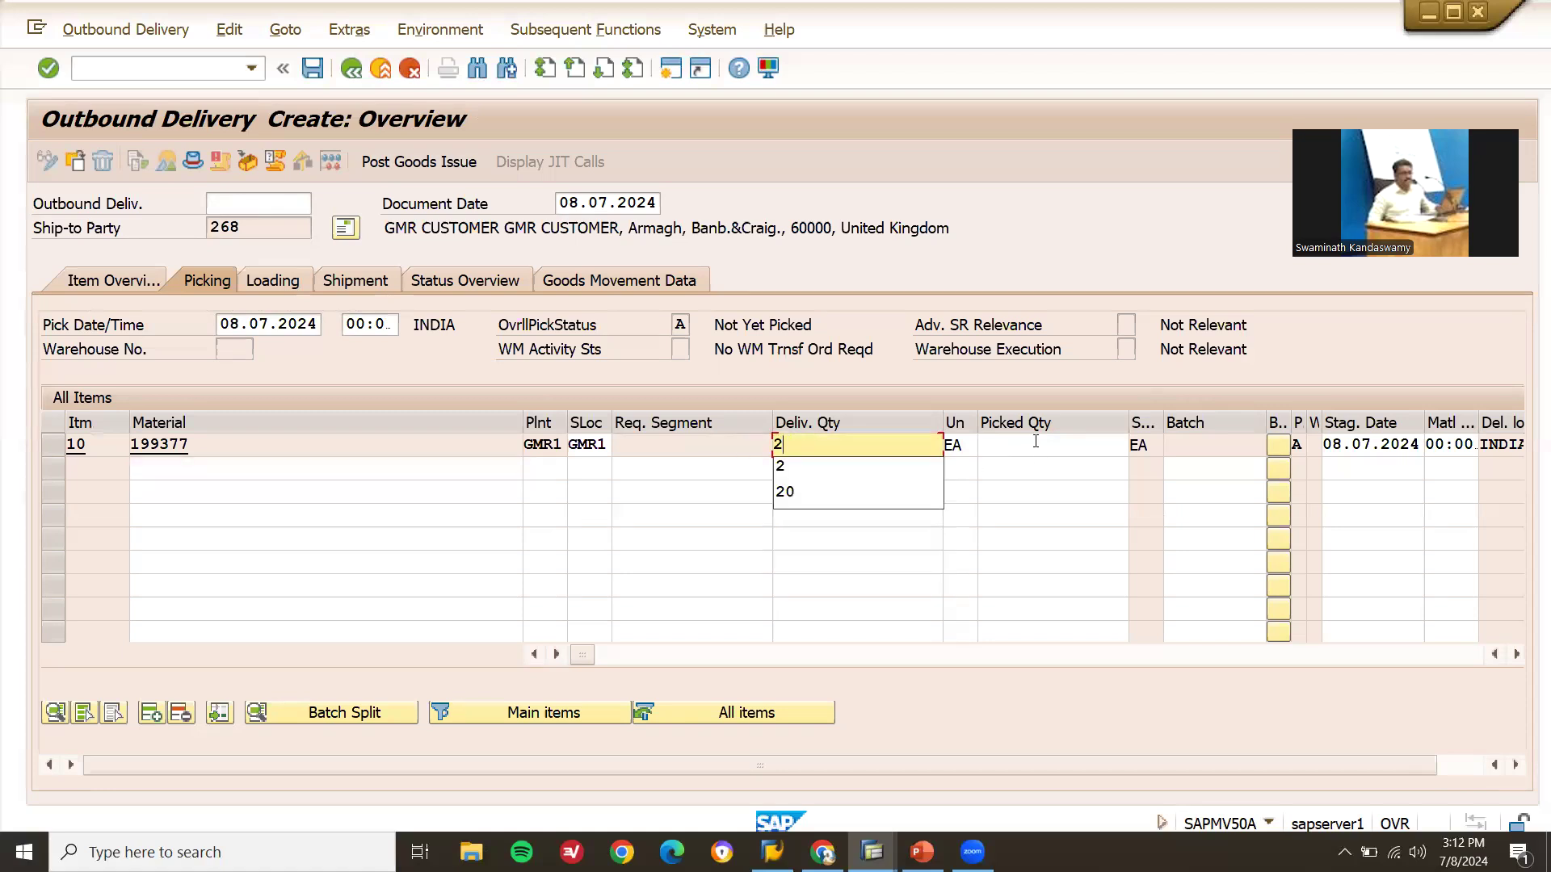
pyautogui.click(1036, 441)
pyautogui.write('2')
pyautogui.press('Return')
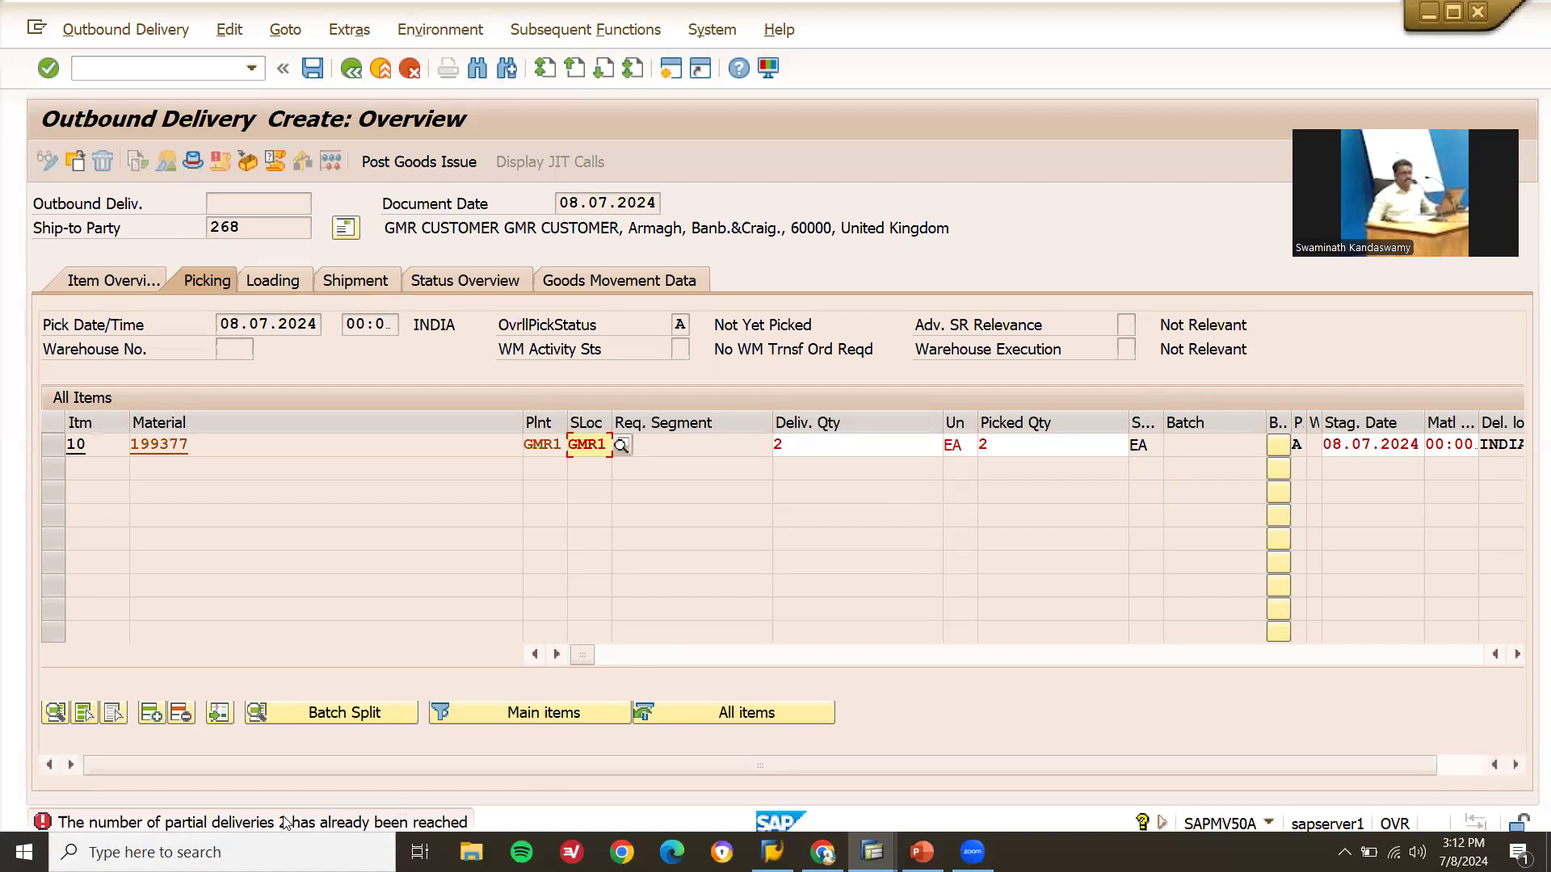
# Set both the delivery quantity and the picked quantity of item 10 to 3
pyautogui.click(857, 448)
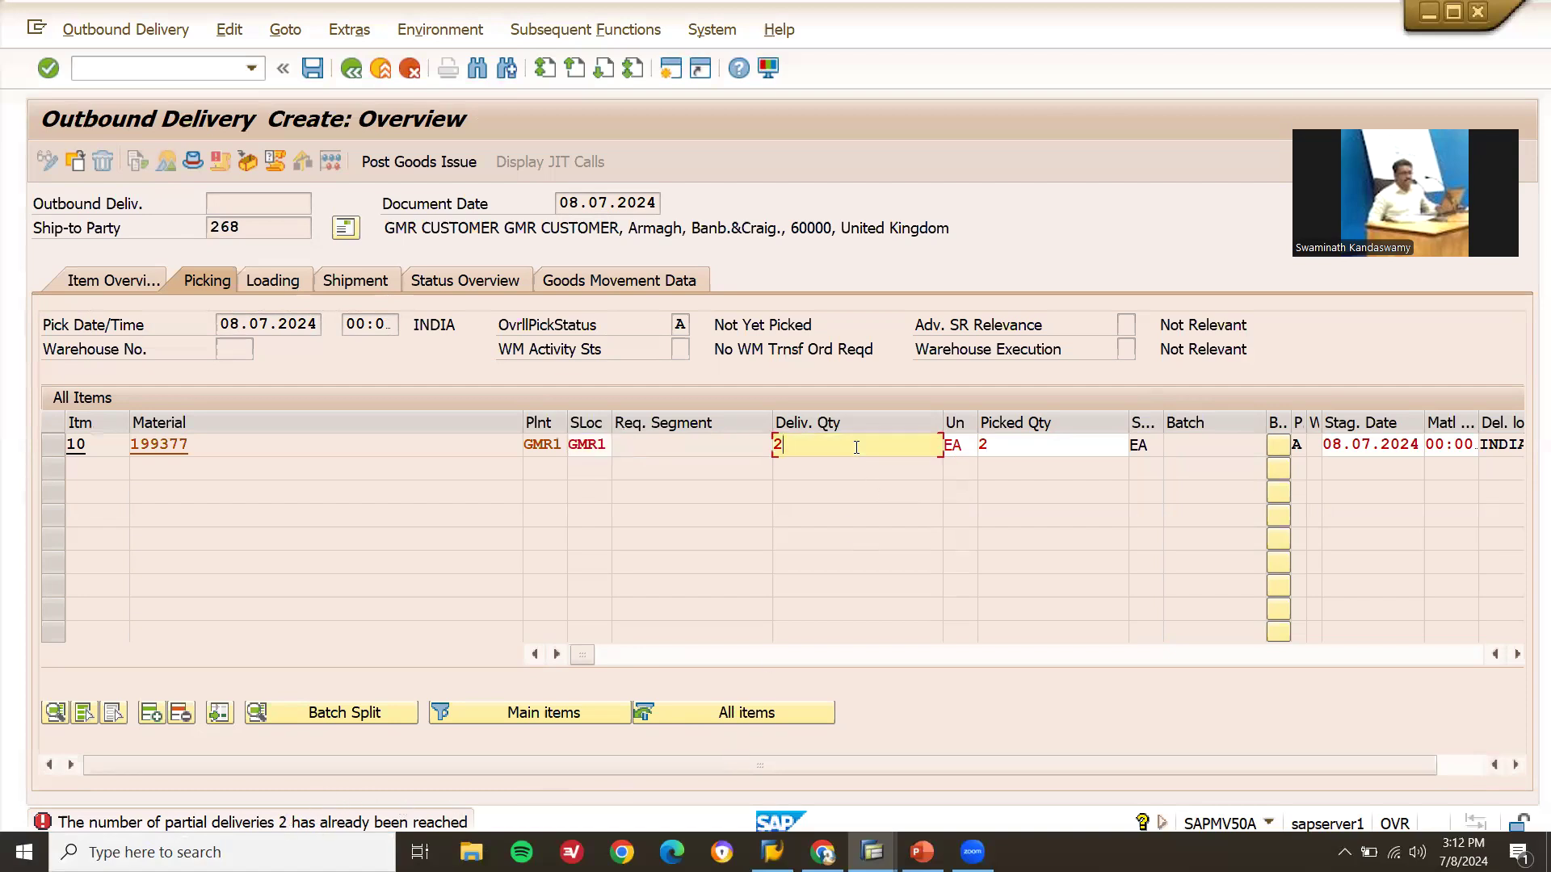
pyautogui.press('BackSpace')
pyautogui.write('3')
pyautogui.press('Tab')
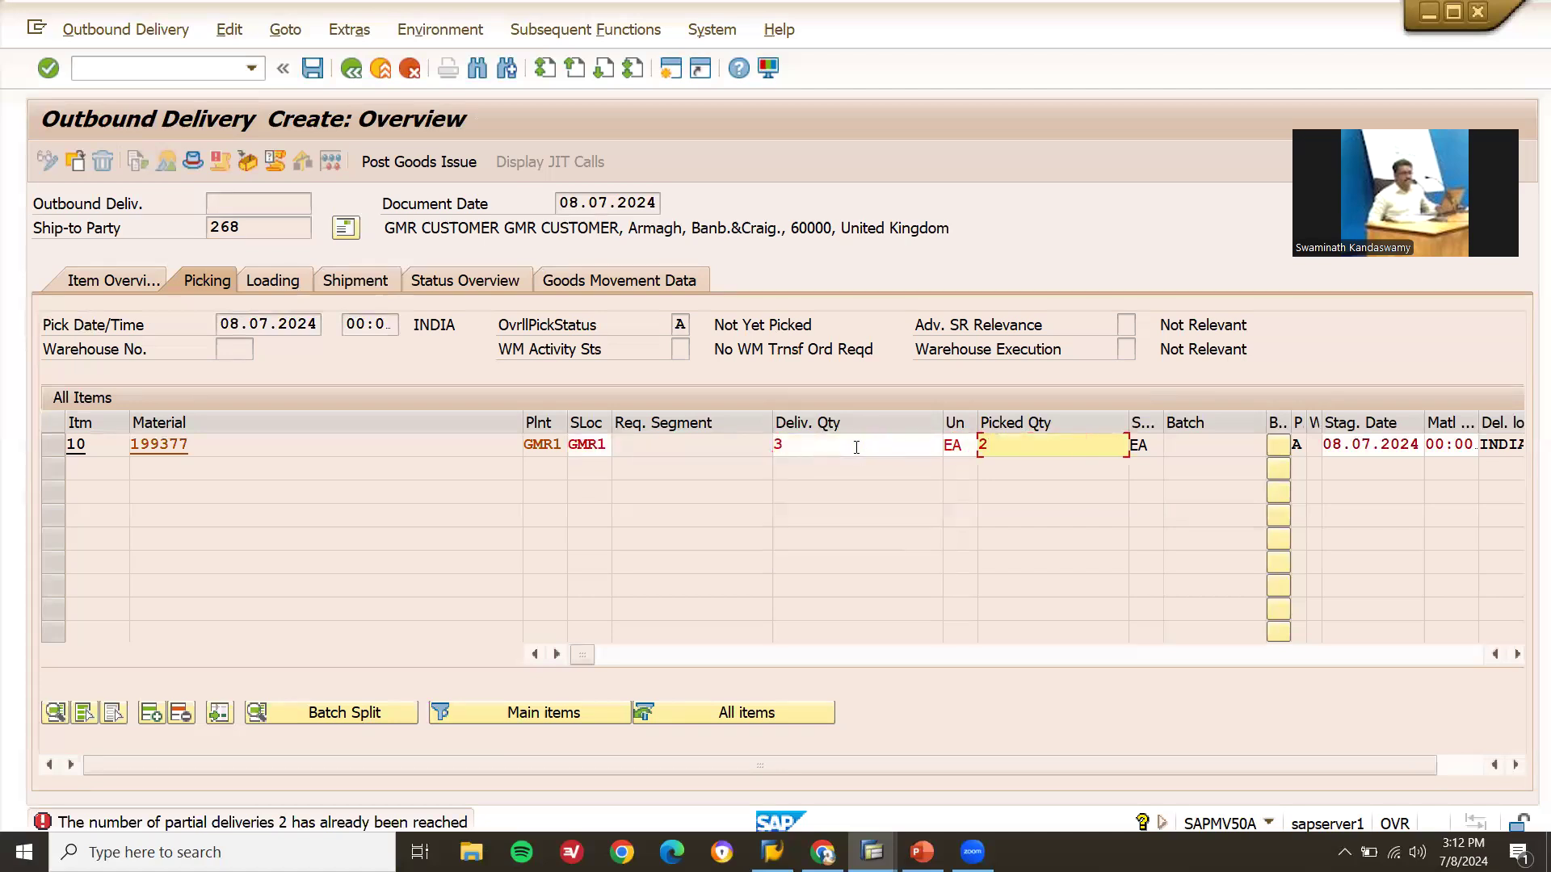
pyautogui.write('3')
pyautogui.press('Return')
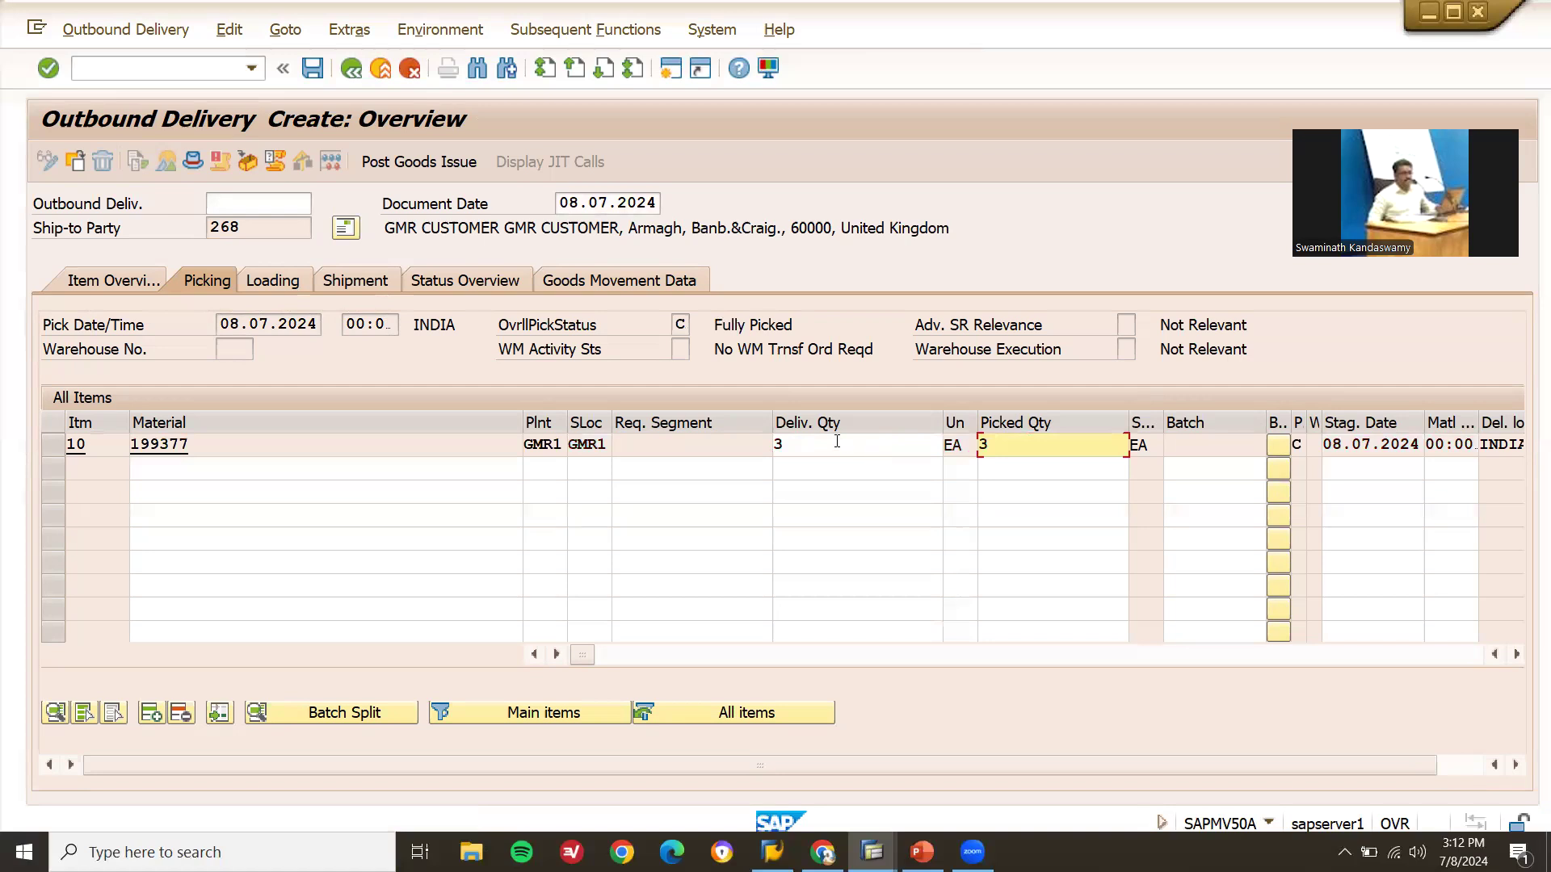
# Try once more to reduce both the delivery quantity and the picked quantity of item 10 to 2
pyautogui.click(836, 441)
pyautogui.press('BackSpace')
pyautogui.write('2')
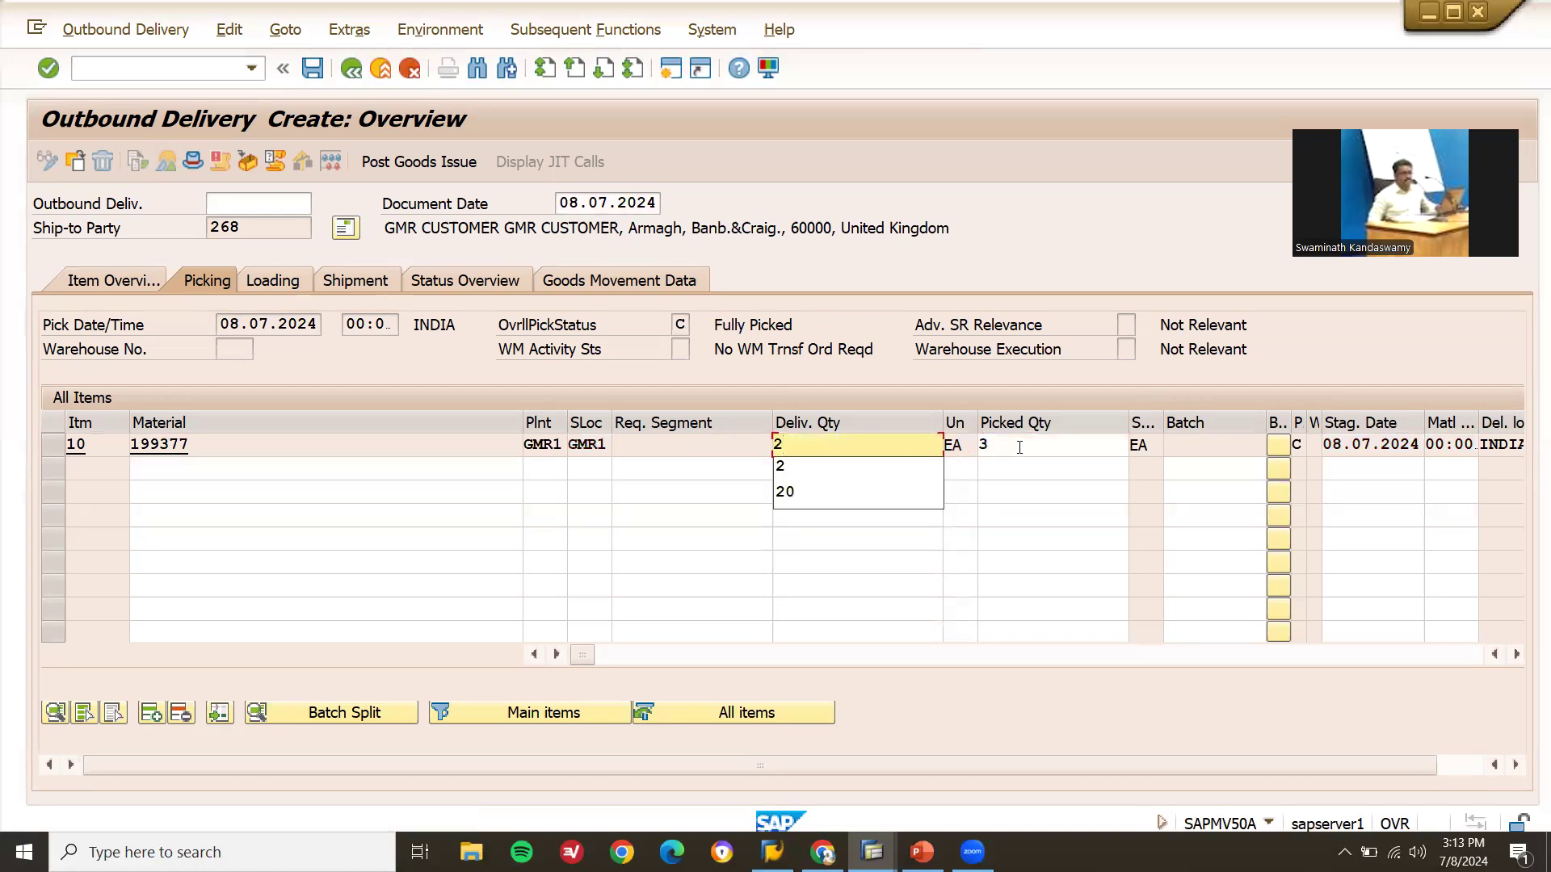
pyautogui.click(1019, 447)
pyautogui.press('BackSpace')
pyautogui.write('2')
pyautogui.press('Return')
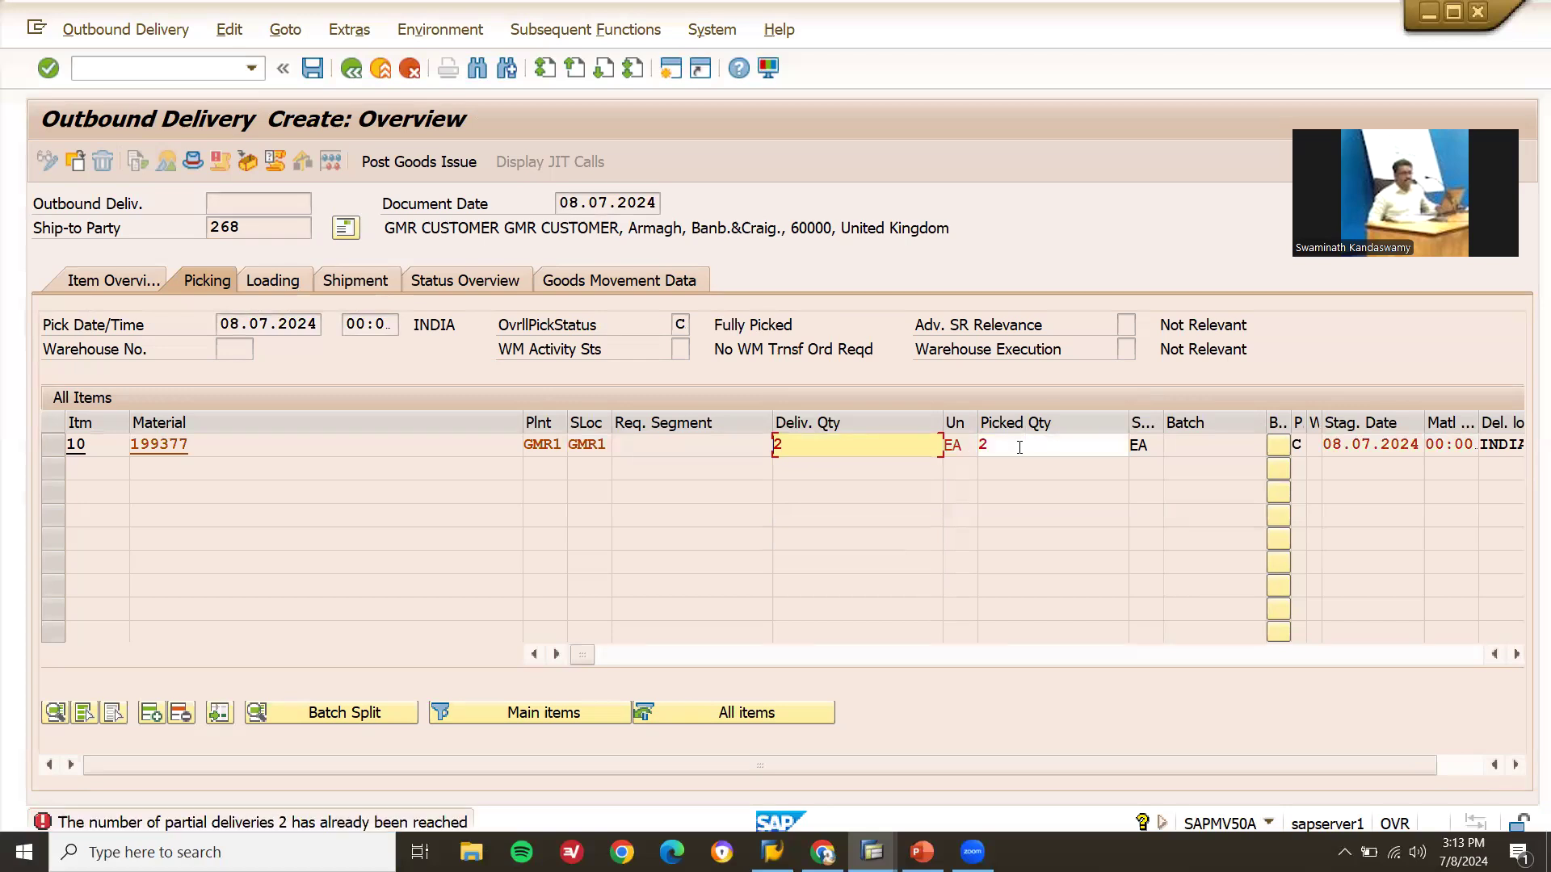
# Set the delivery and picked quantities of item 10 to 3 and post the goods issue
pyautogui.write('3')
pyautogui.press('Tab')
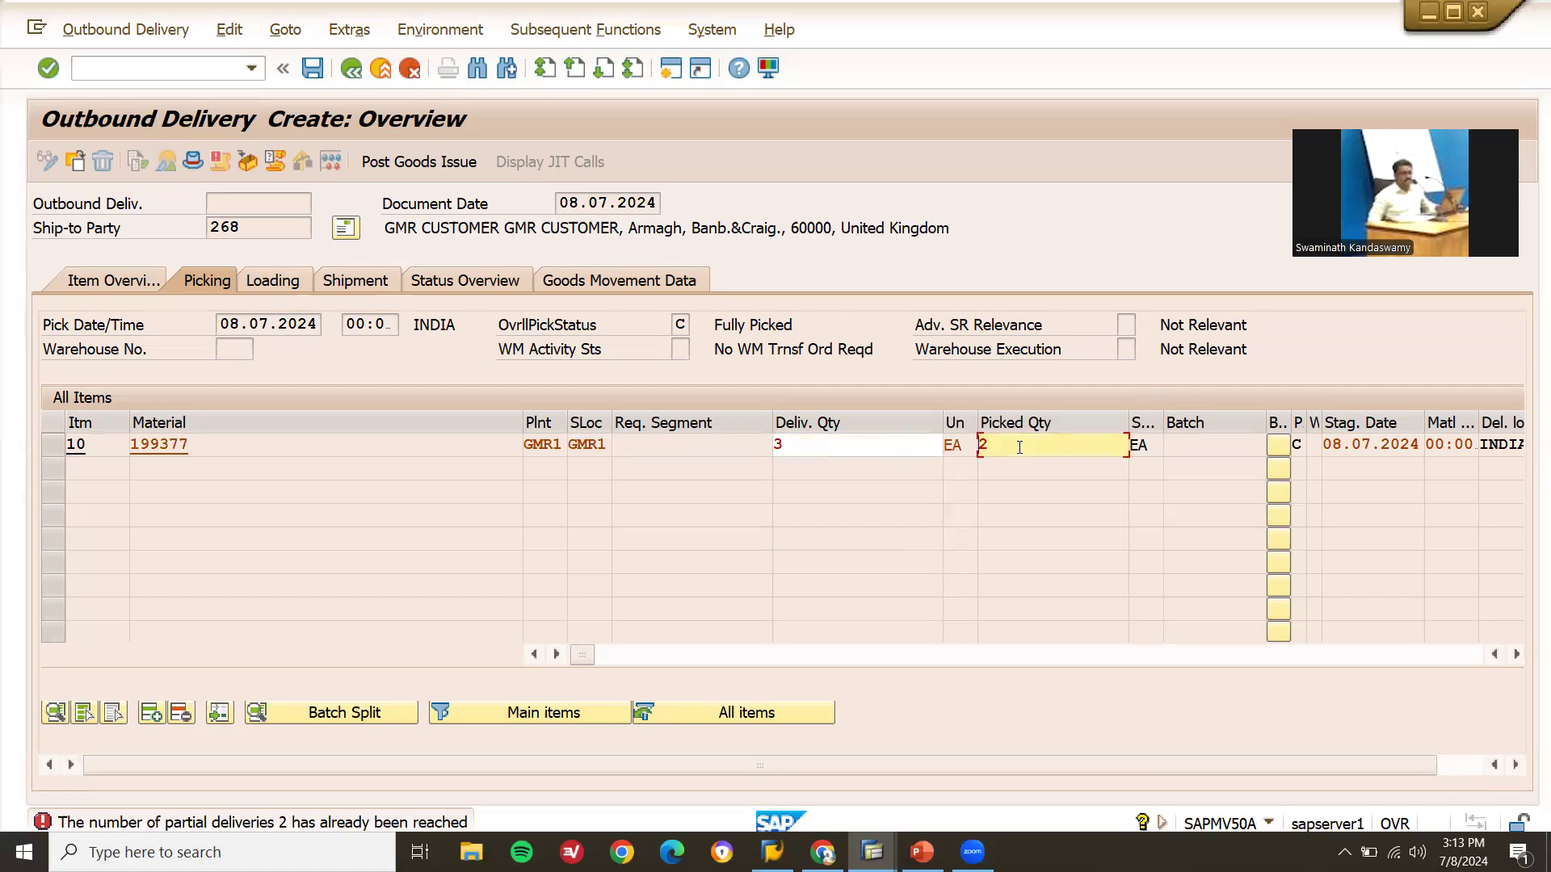
pyautogui.write('3')
pyautogui.press('Return')
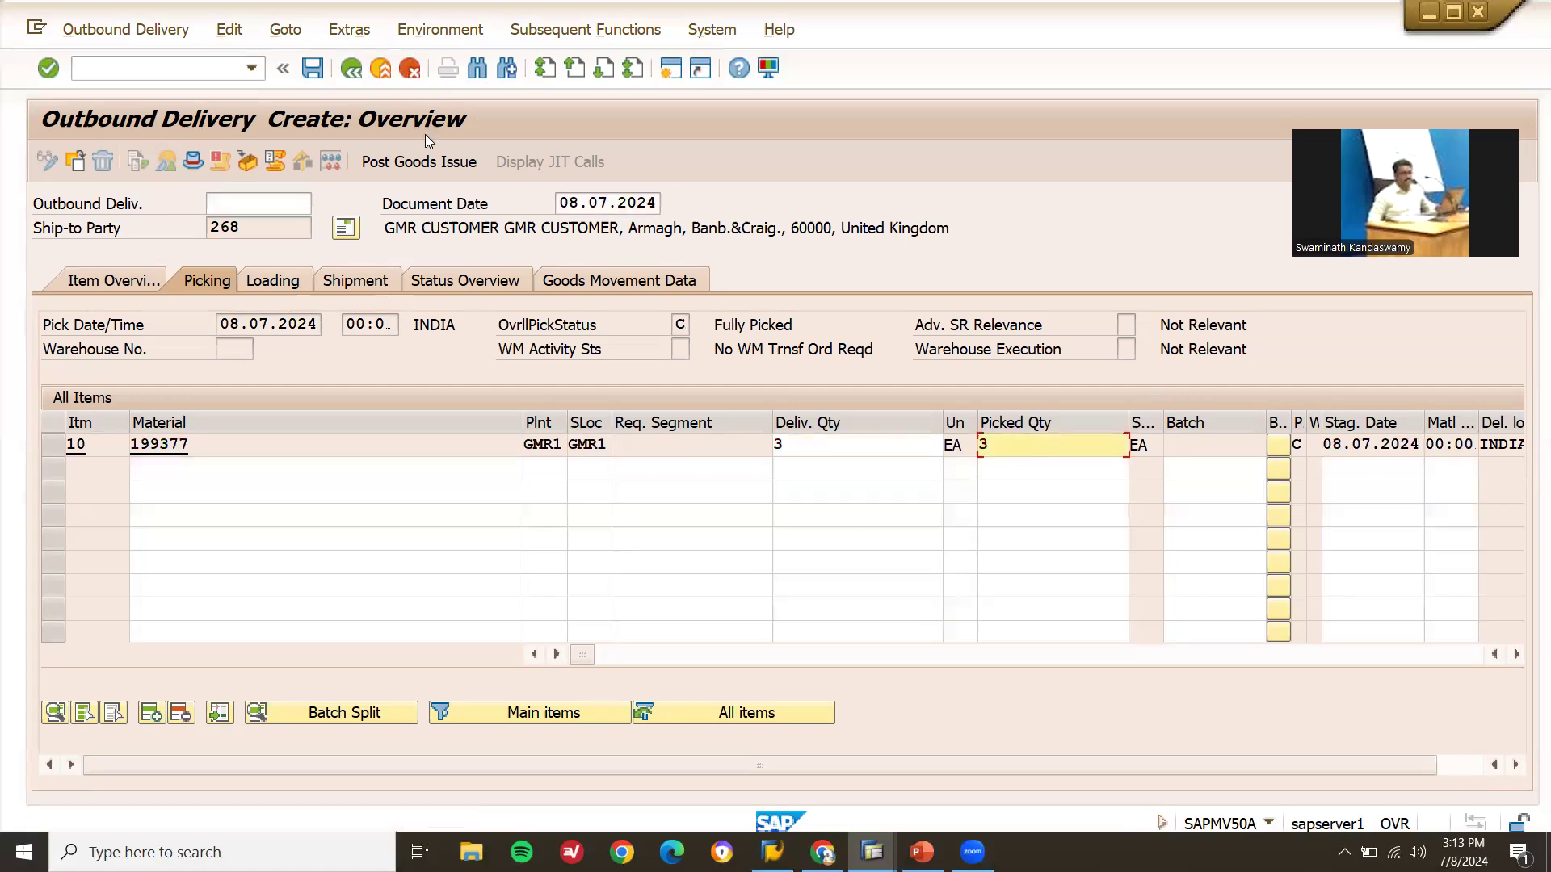
pyautogui.click(413, 164)
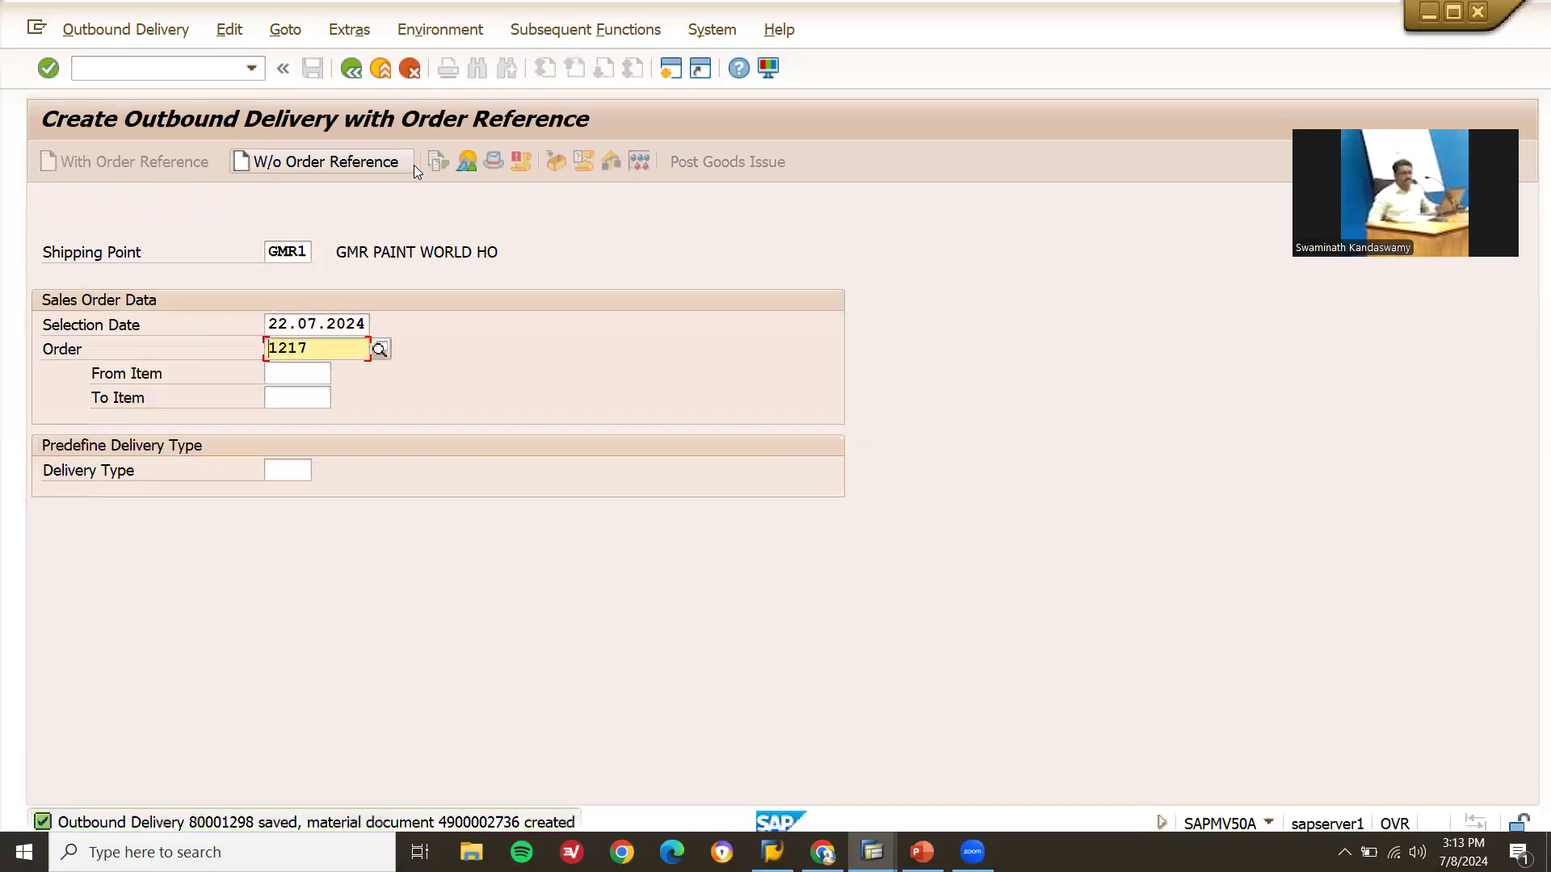
# Leave delivery creation and open the controllable shipping error messages with transaction OVM1
pyautogui.press('F3')
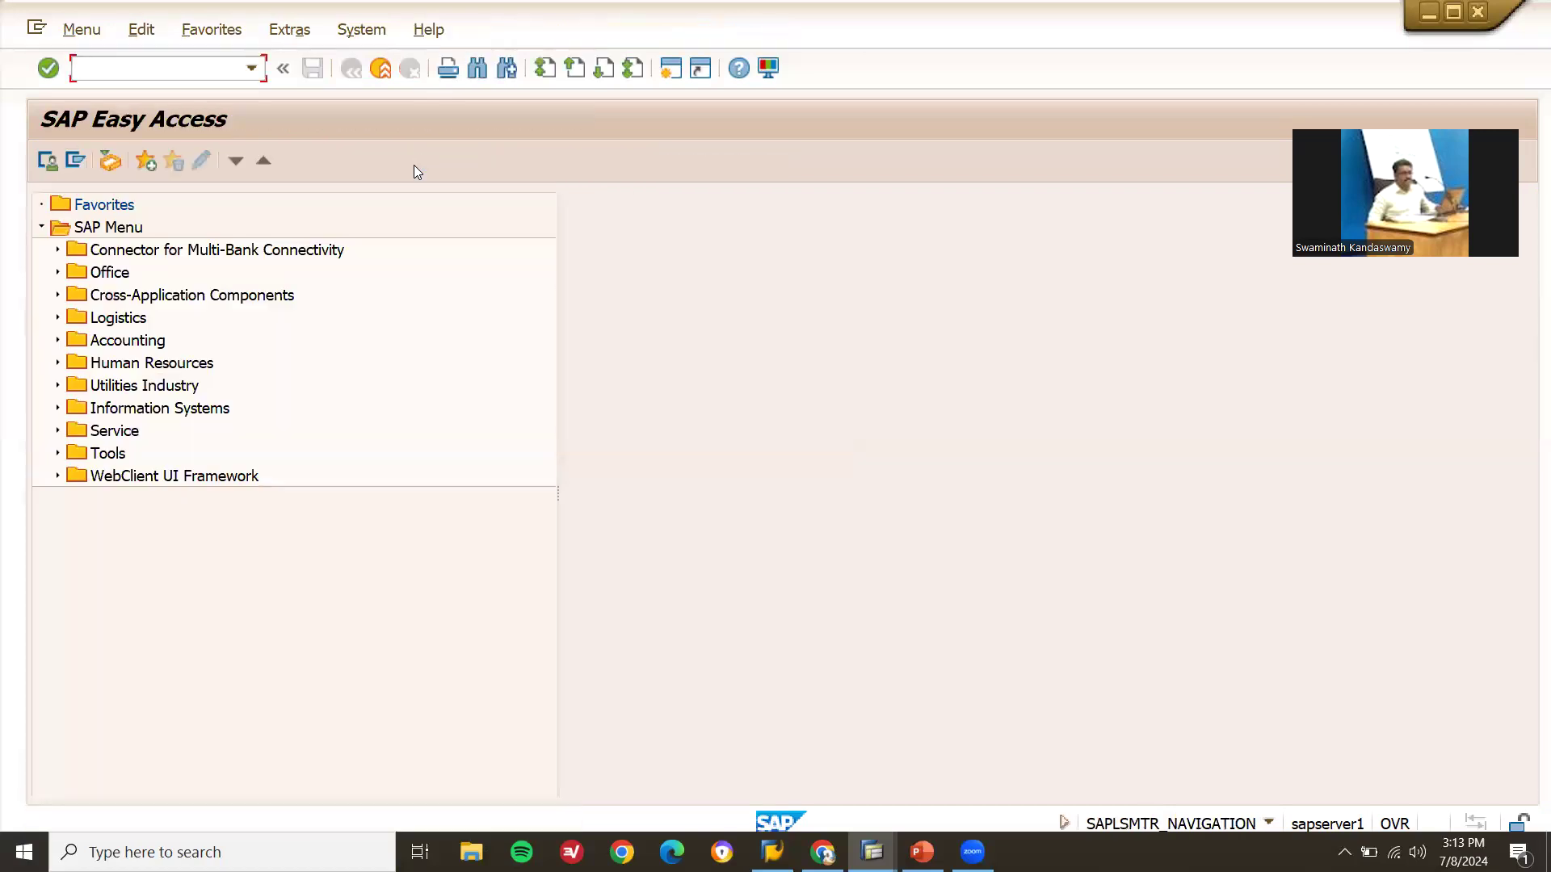
pyautogui.write('OVM1')
pyautogui.press('Return')
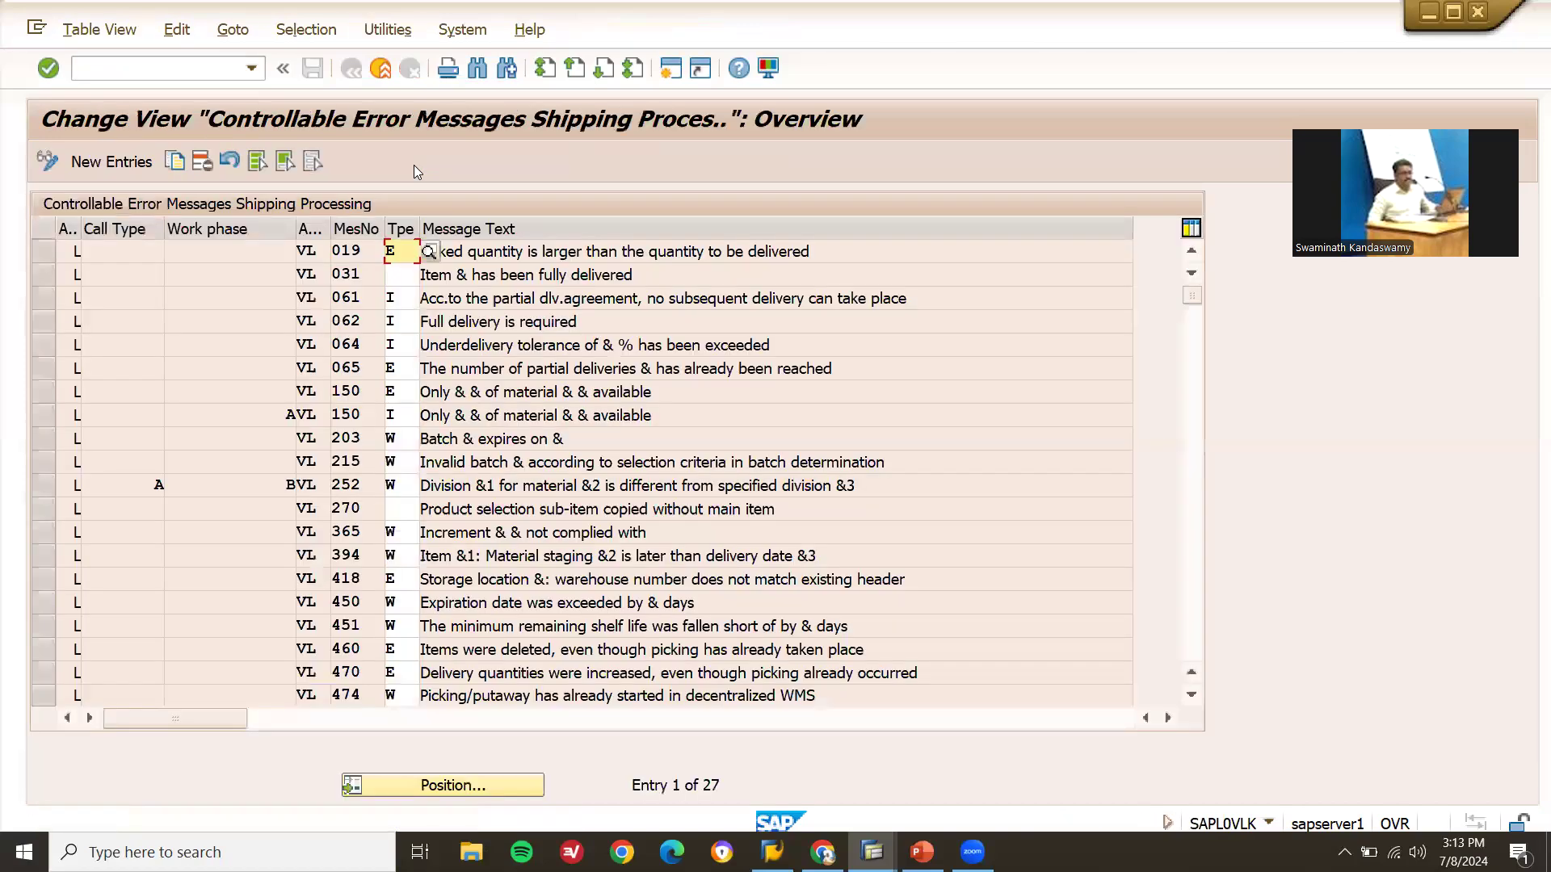
# Set the type of shipping message VL 065, on the number of partial deliveries reached, to W (warning)
pyautogui.click(40, 368)
pyautogui.click(380, 376)
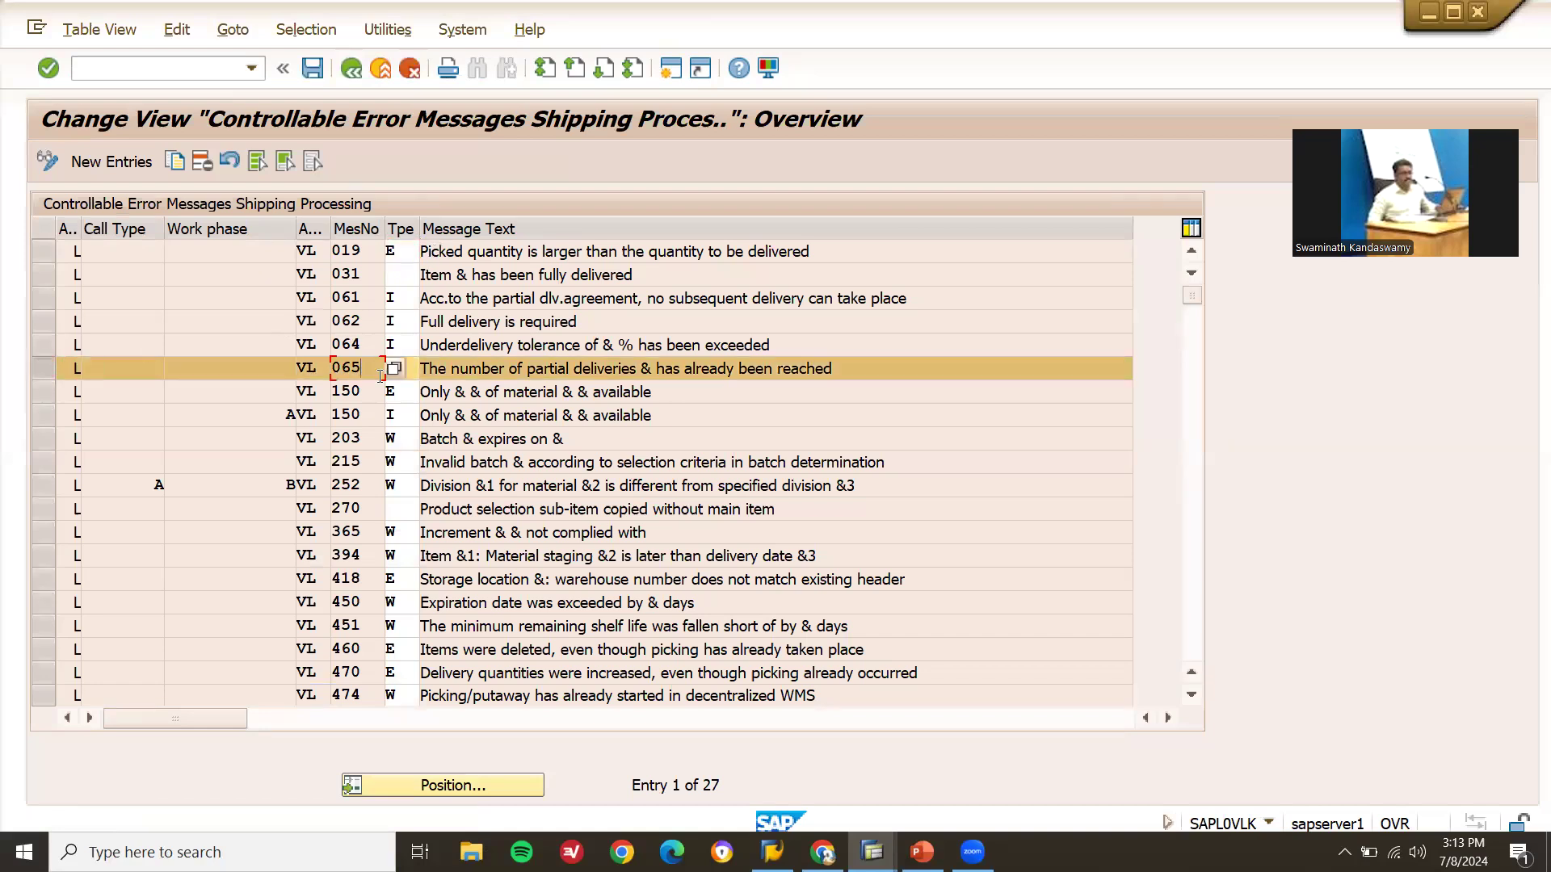
pyautogui.hotkey('shift', 'Left')
pyautogui.hotkey('shift', 'Left')
pyautogui.hotkey('shift', 'Left')
pyautogui.click(412, 374)
pyautogui.write('E')
pyautogui.click(429, 368)
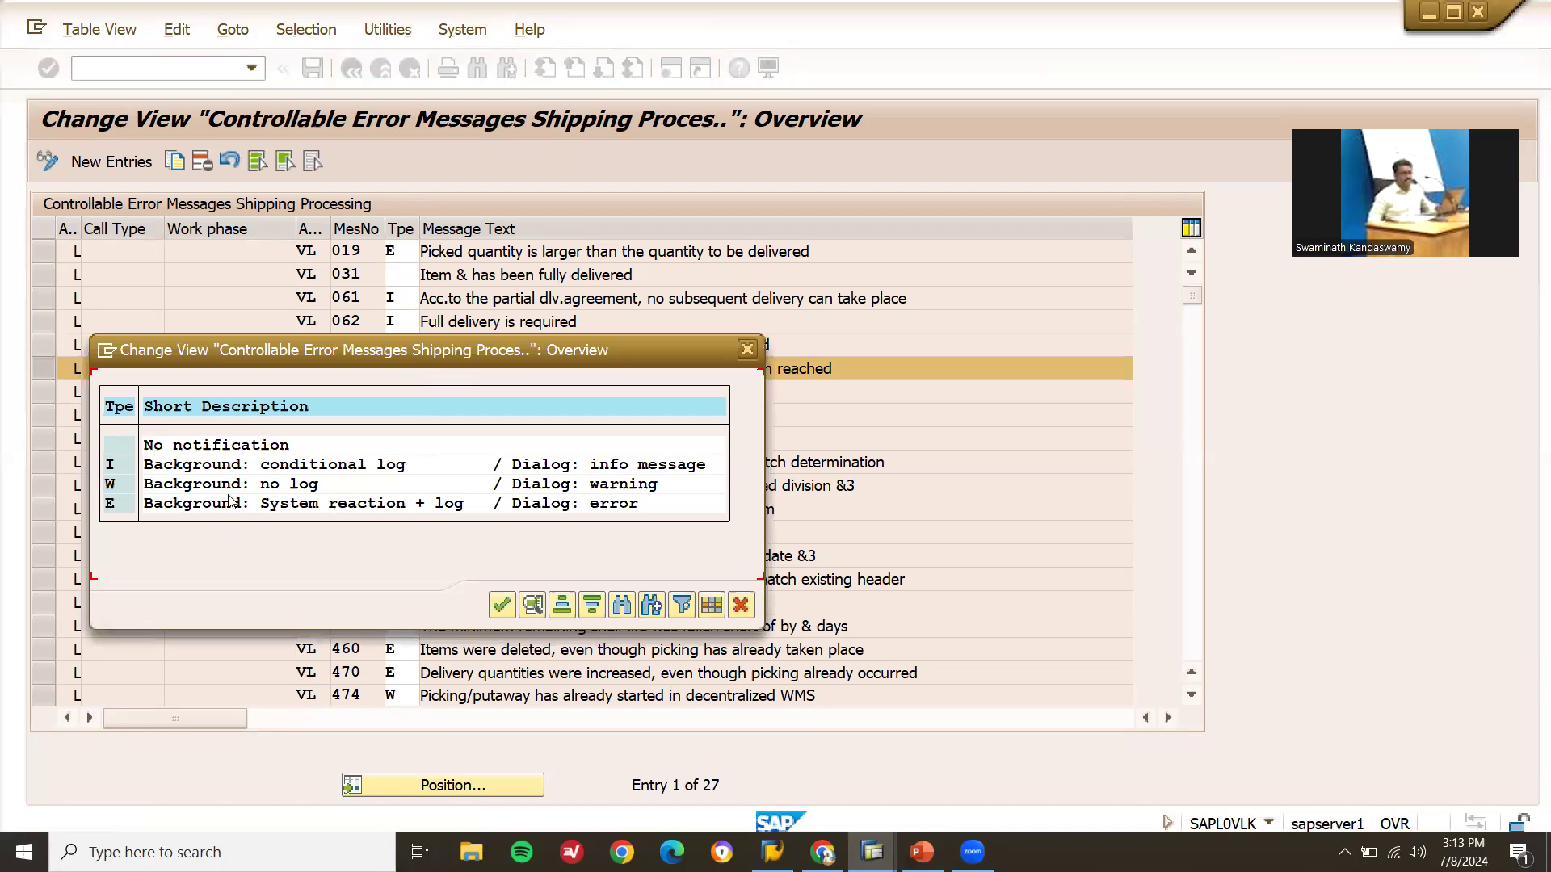
pyautogui.doubleClick(184, 485)
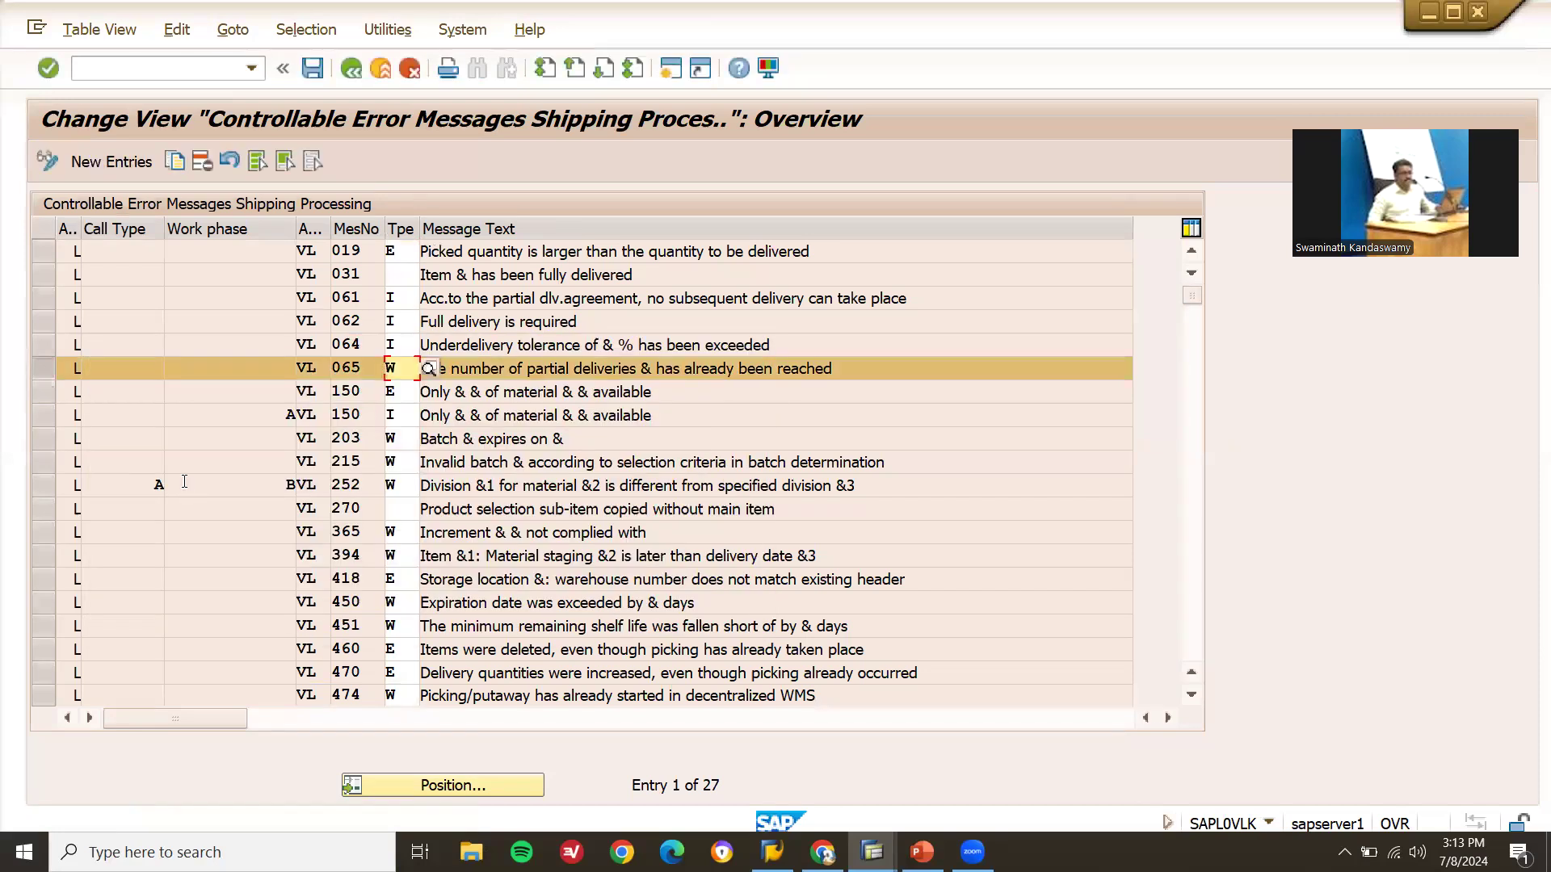
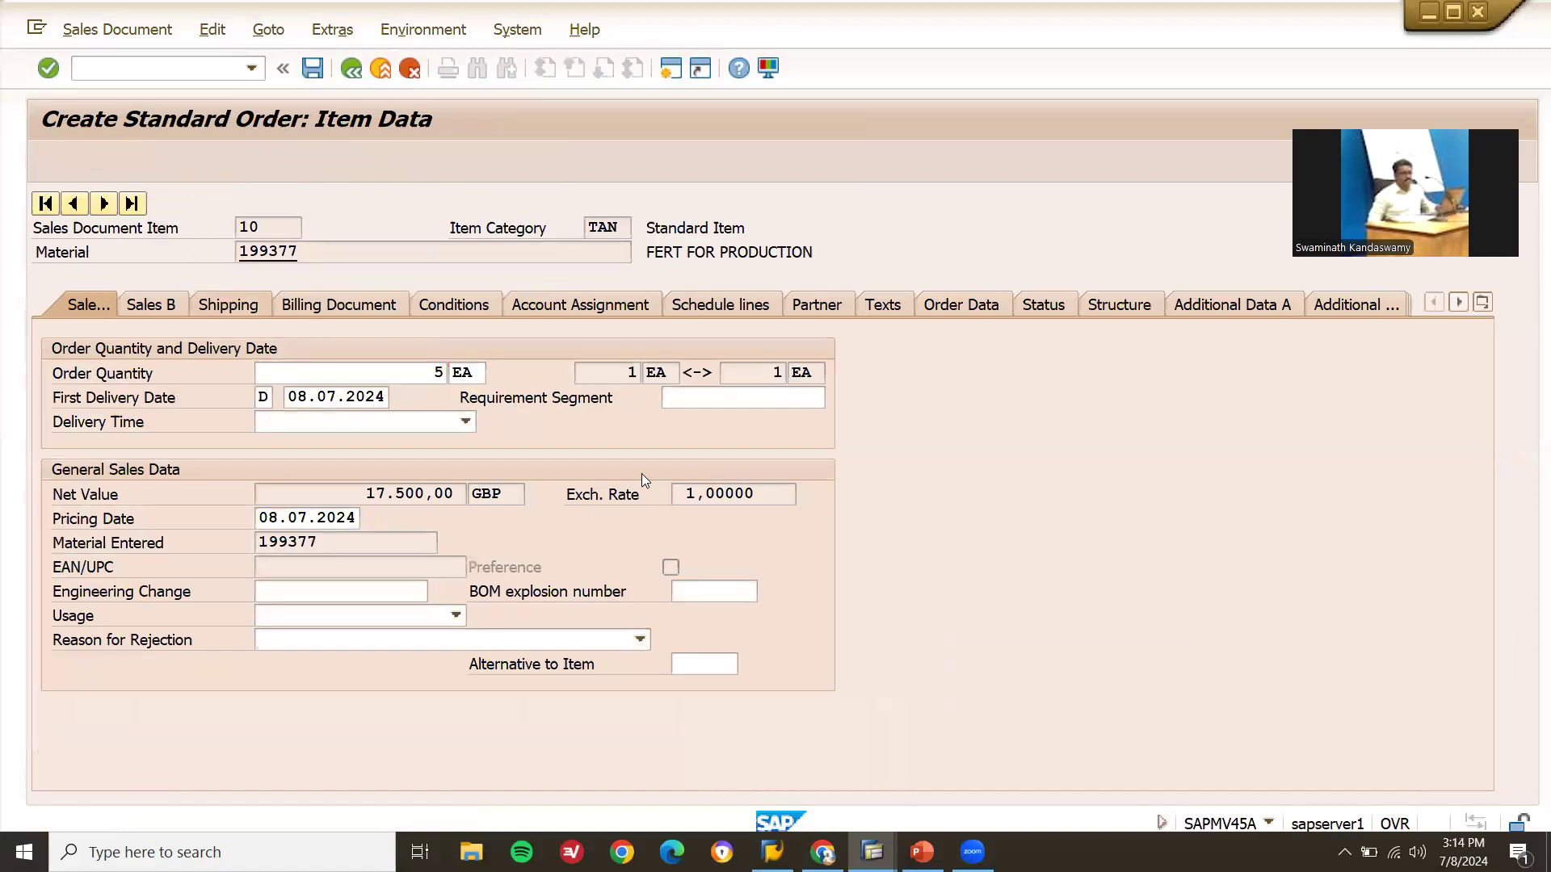
# Set the maximum number of partial deliveries to 2 in the shipping data of order item 10
pyautogui.click(229, 304)
pyautogui.click(749, 496)
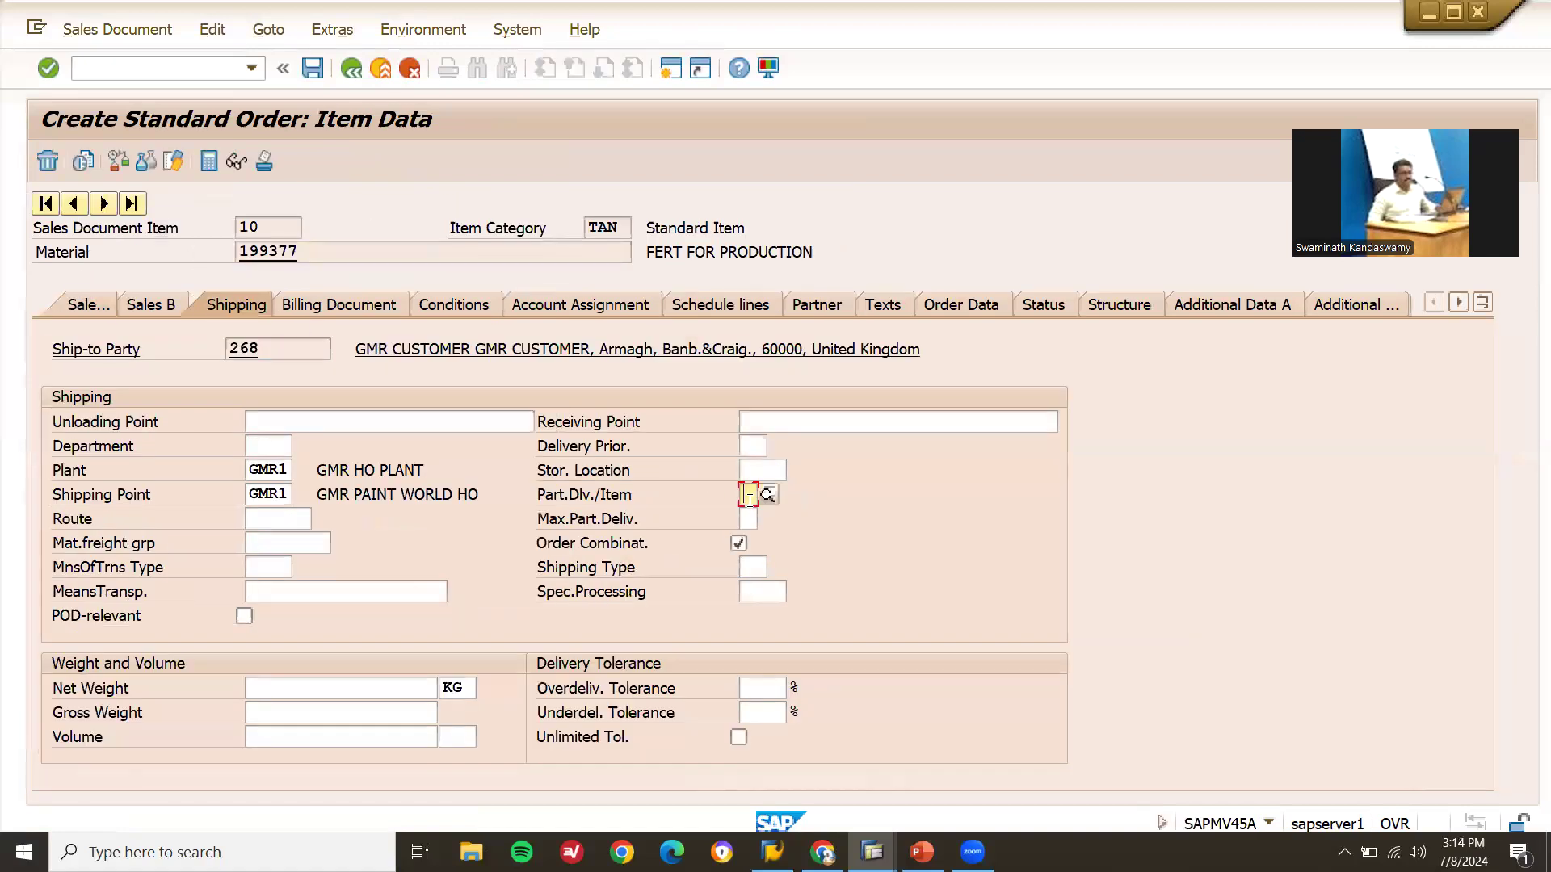
pyautogui.click(749, 521)
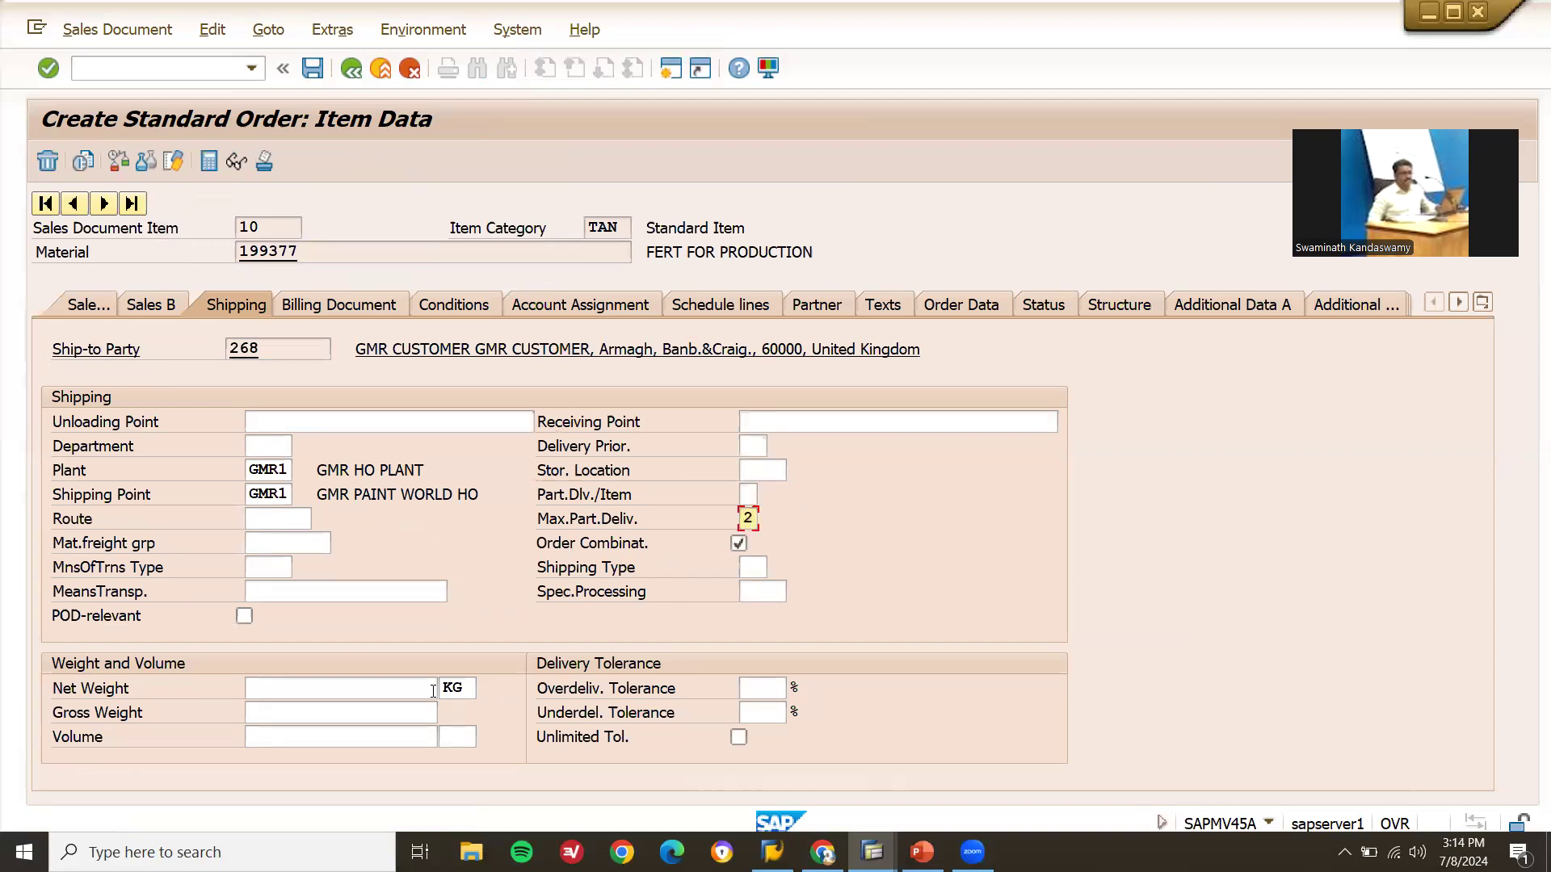
# Set the item's net weight and gross weight to 1 KG each, and save the standard order
pyautogui.click(397, 689)
pyautogui.write('1')
pyautogui.press('Tab')
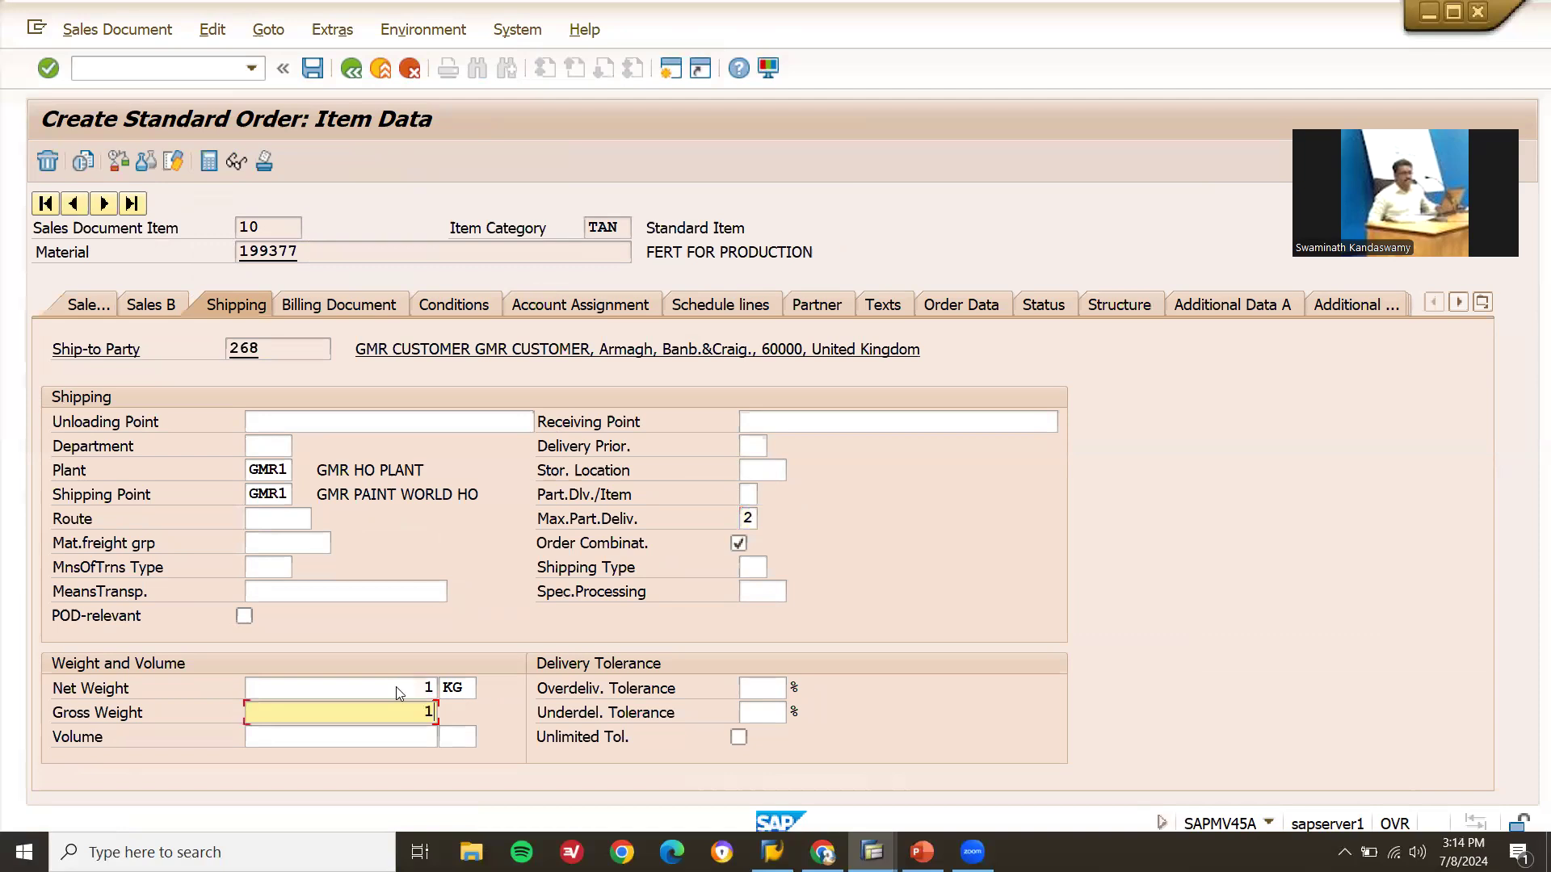
pyautogui.press('Return')
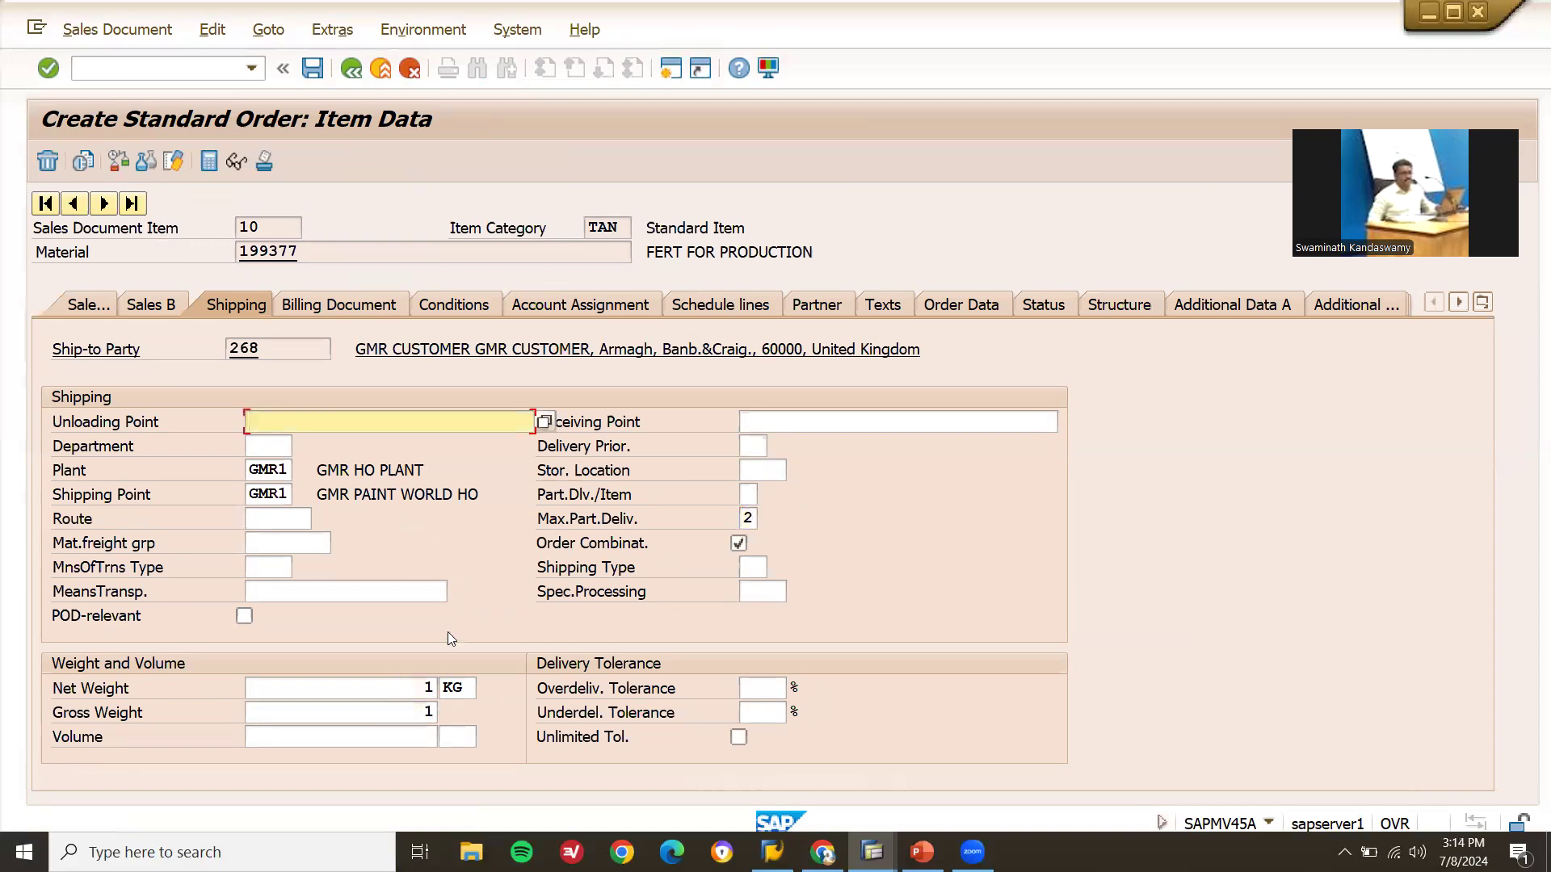
pyautogui.click(747, 519)
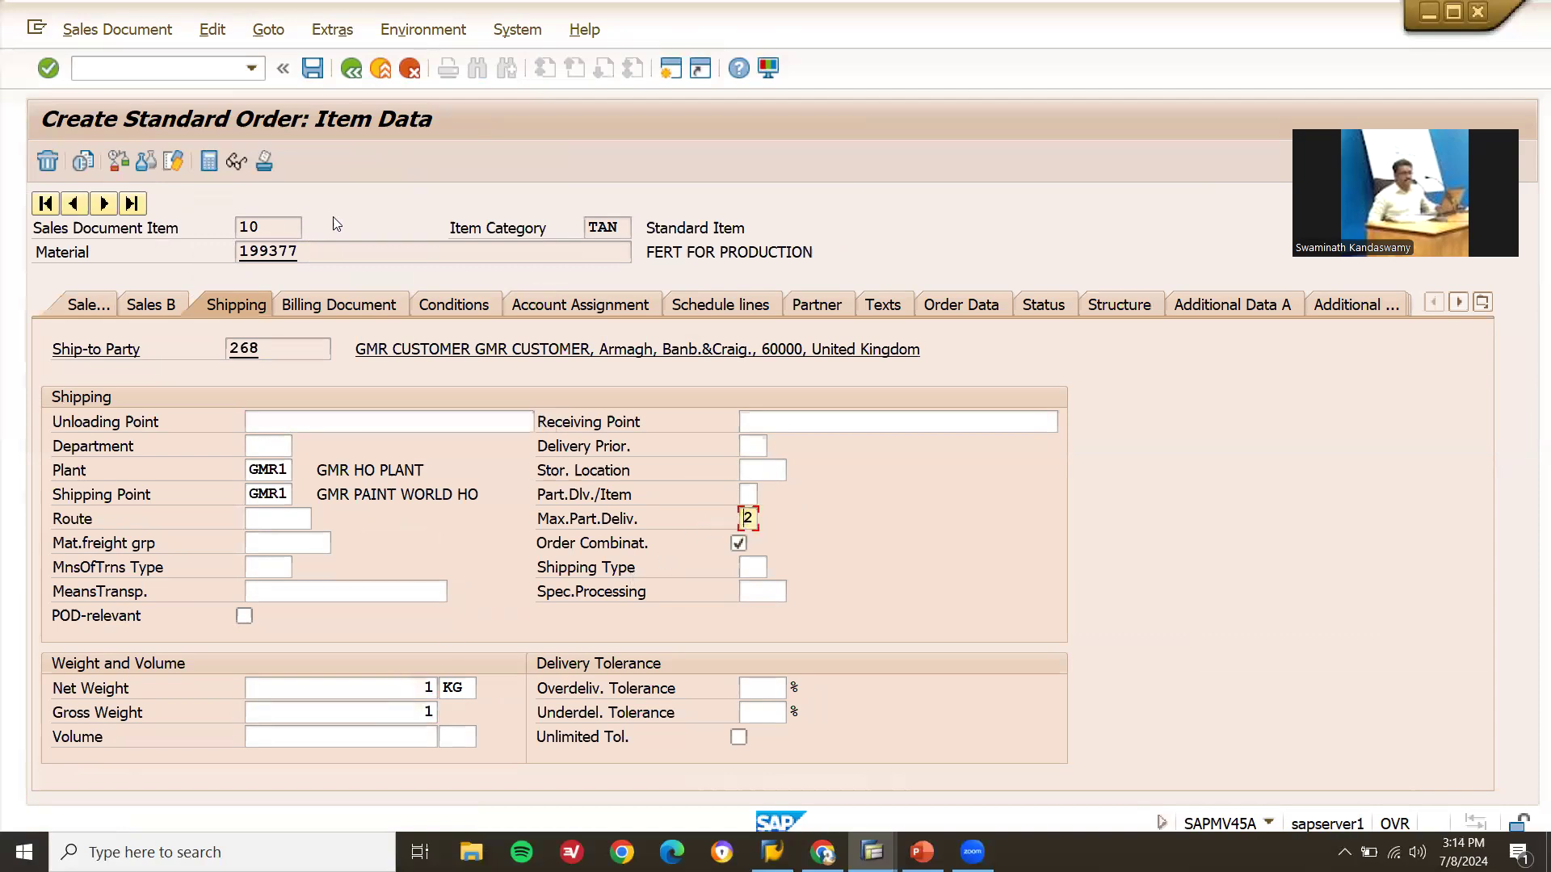
pyautogui.click(312, 68)
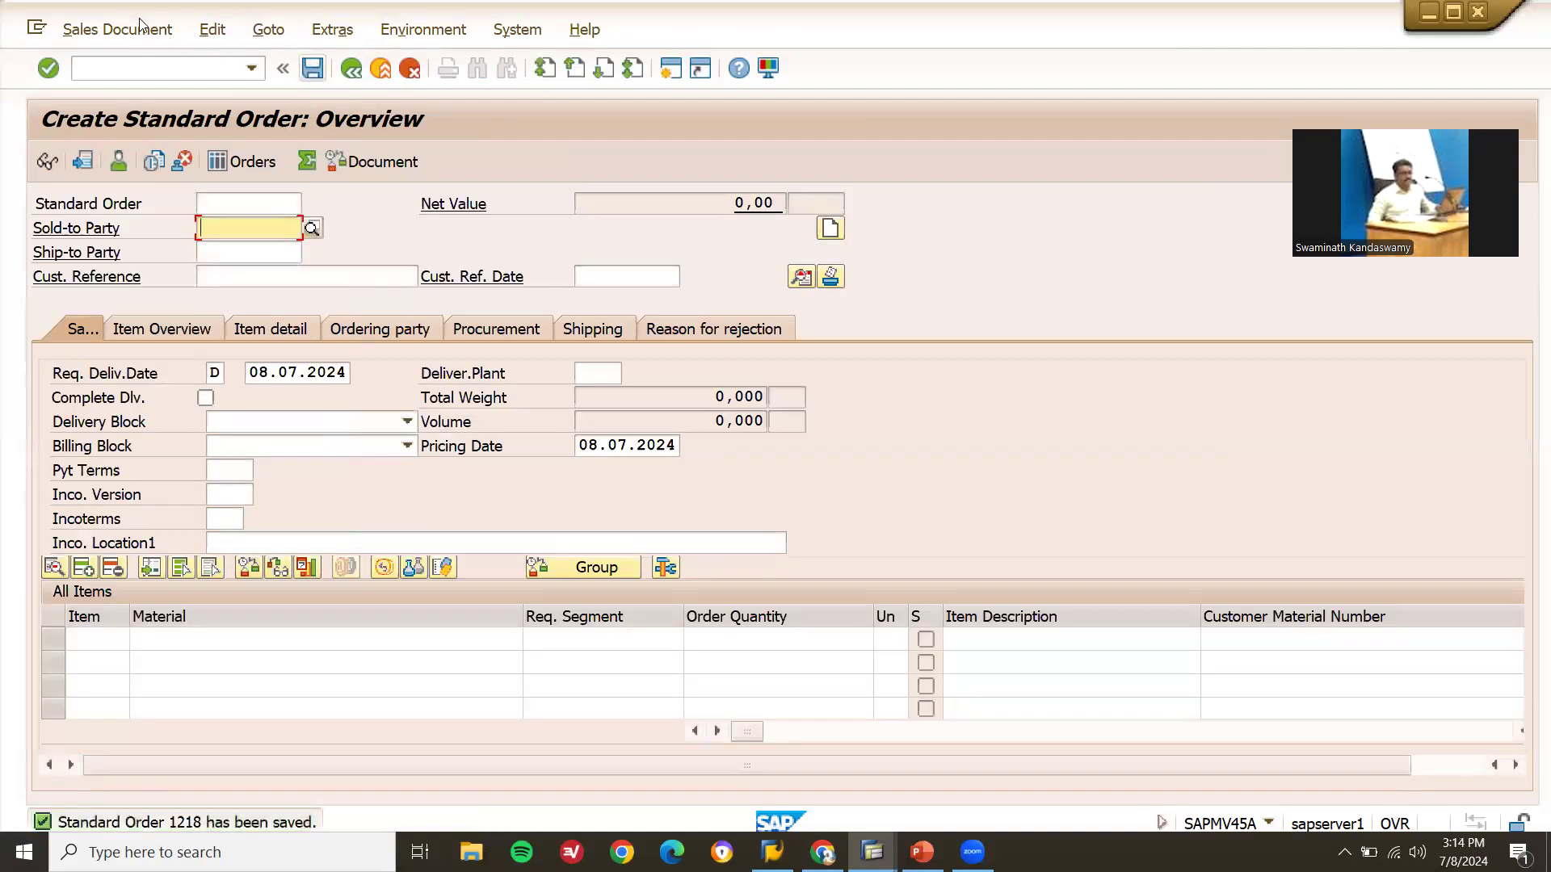
# Create an outbound delivery for the newly saved order from shipping point GMR1 with selection date 22.07.2024
pyautogui.click(139, 31)
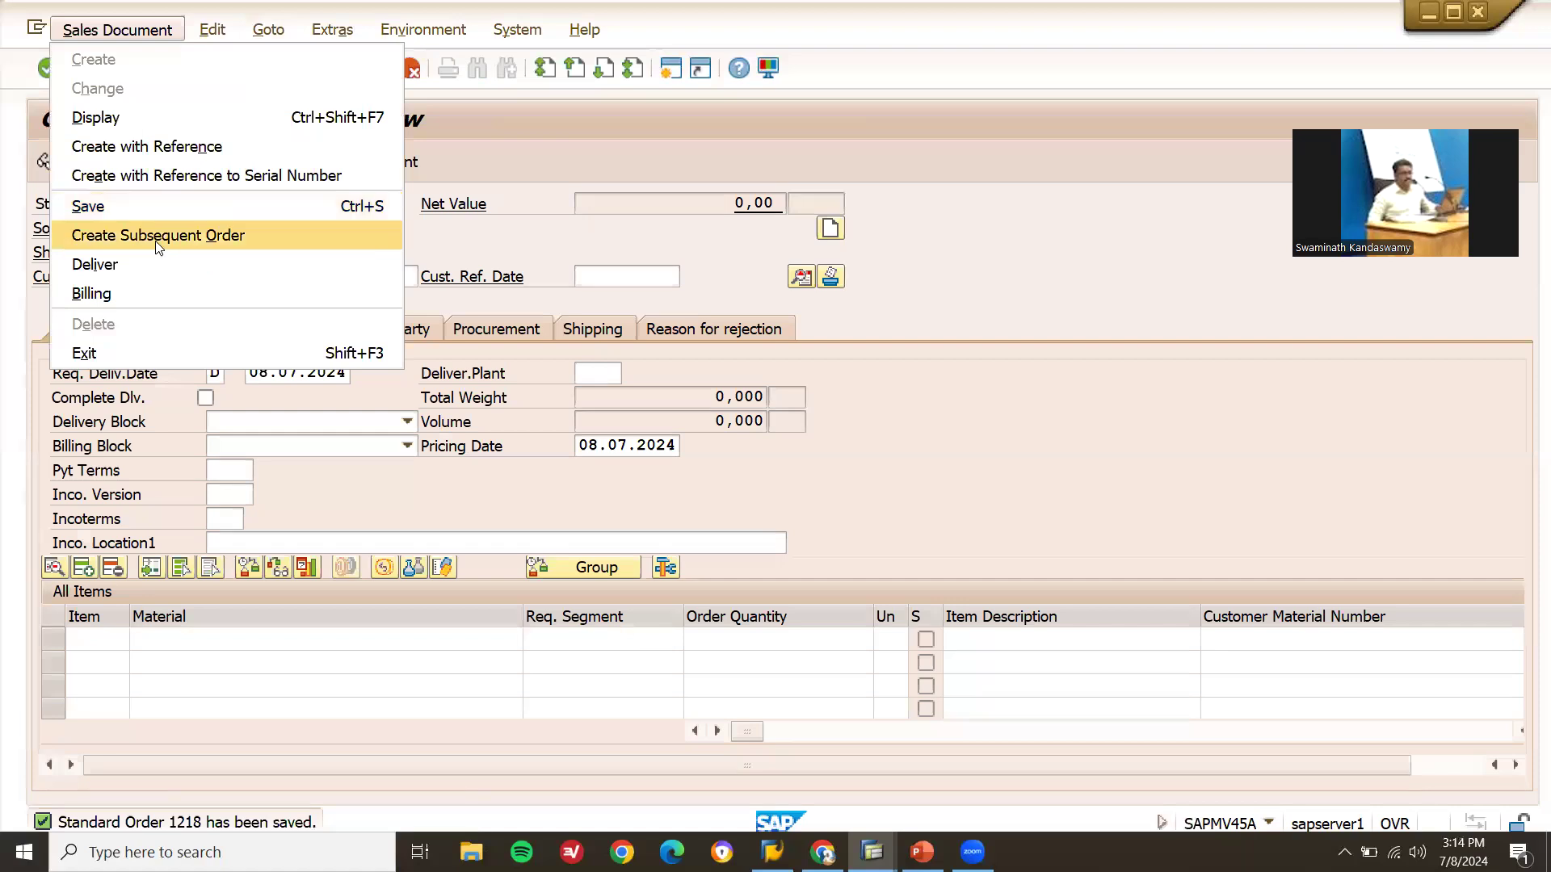
pyautogui.click(153, 274)
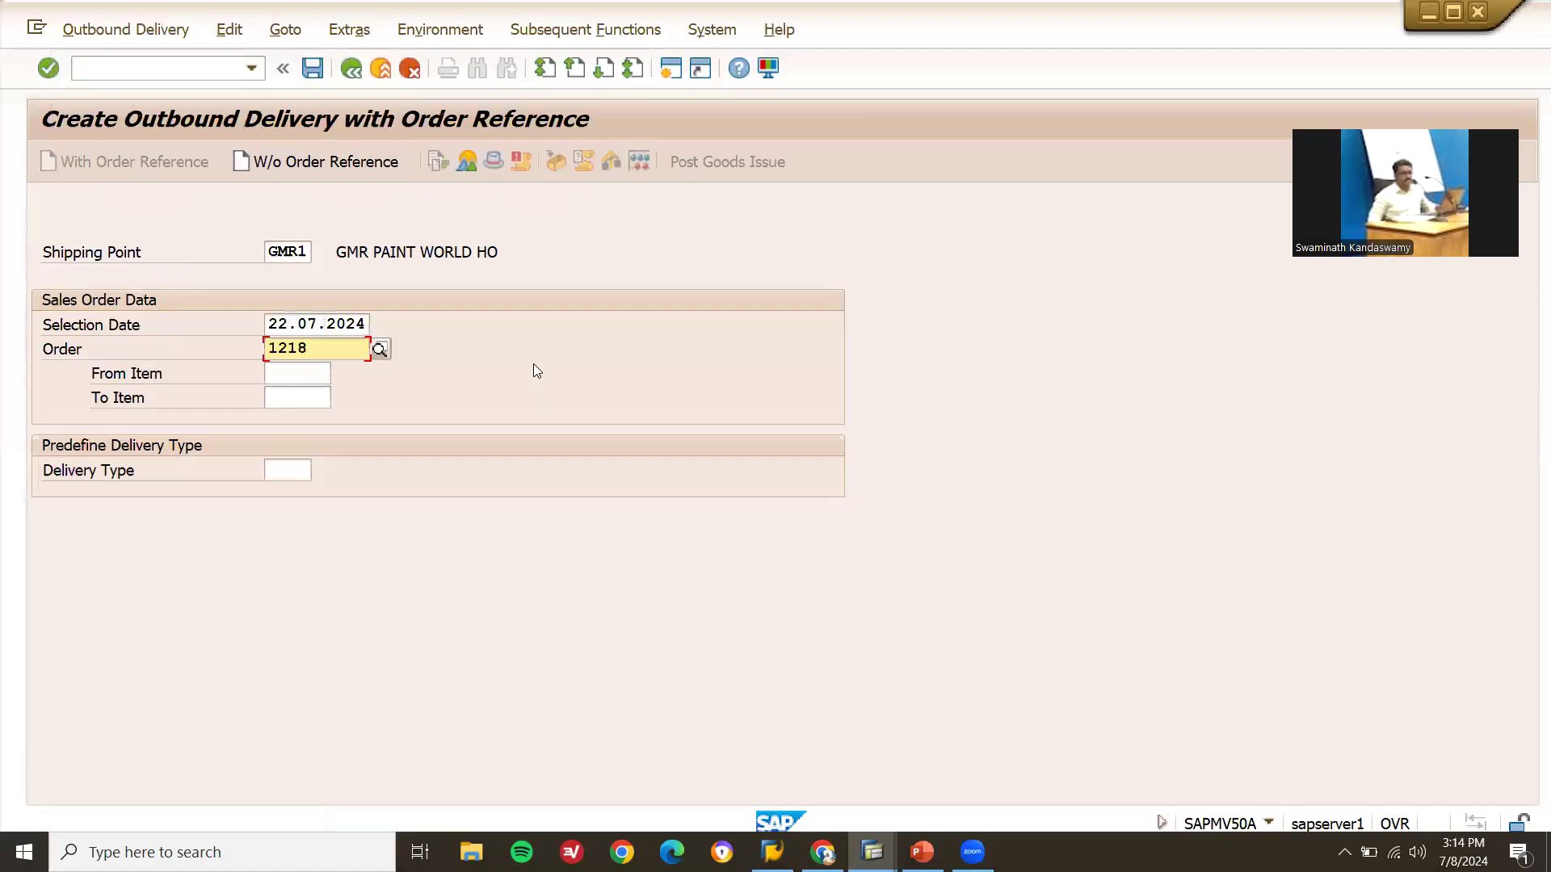
pyautogui.press('Return')
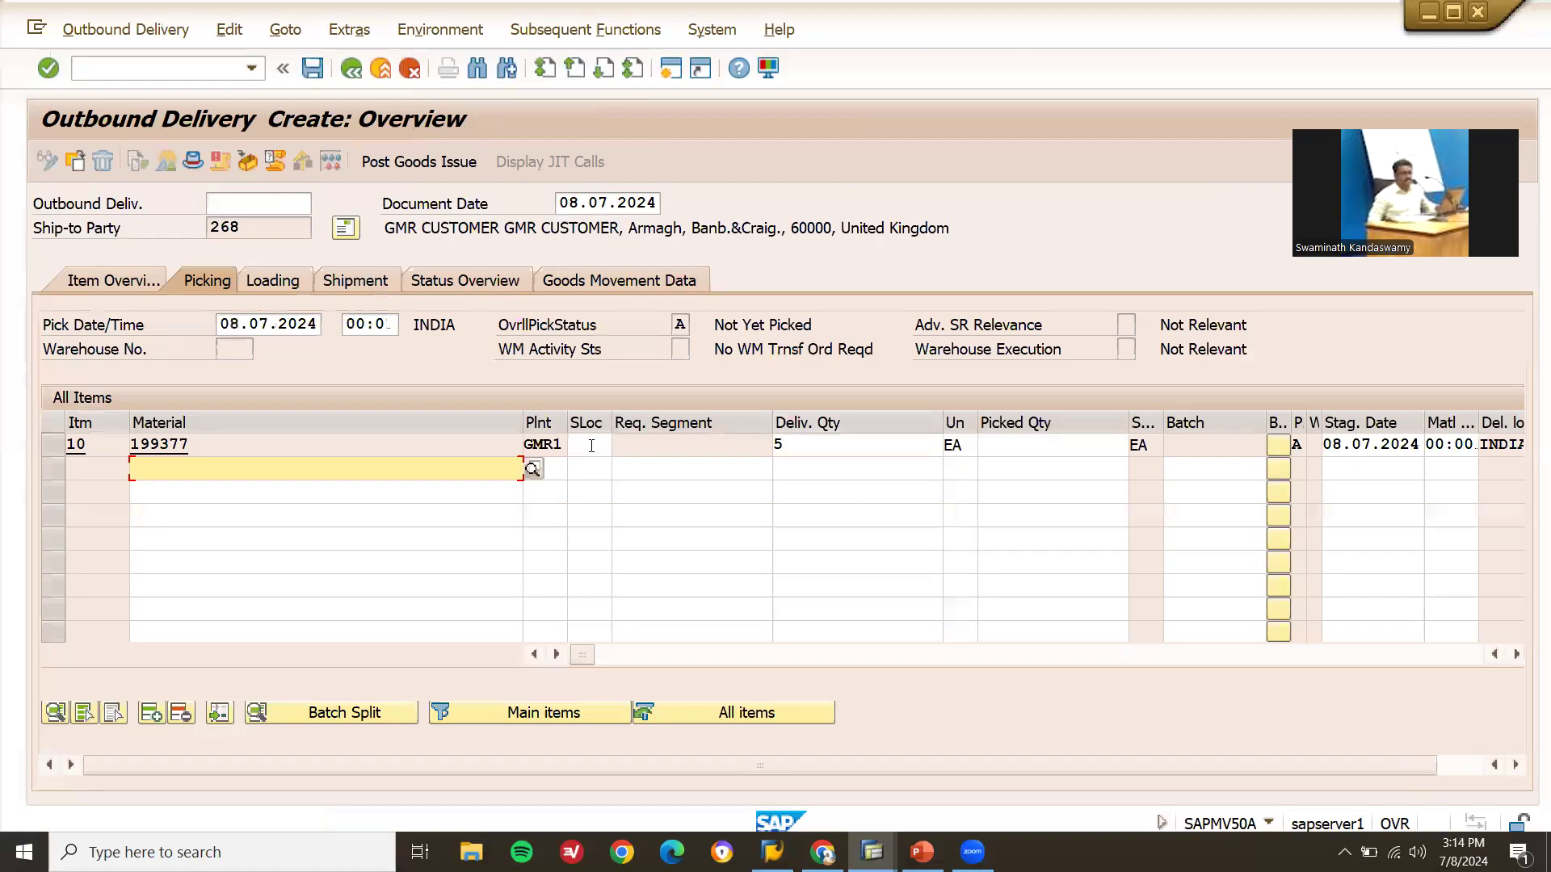
# Give item 10 storage location GMR1 and delivery and picked quantities of 2, and post the goods issue
pyautogui.click(591, 446)
pyautogui.write('GMR1')
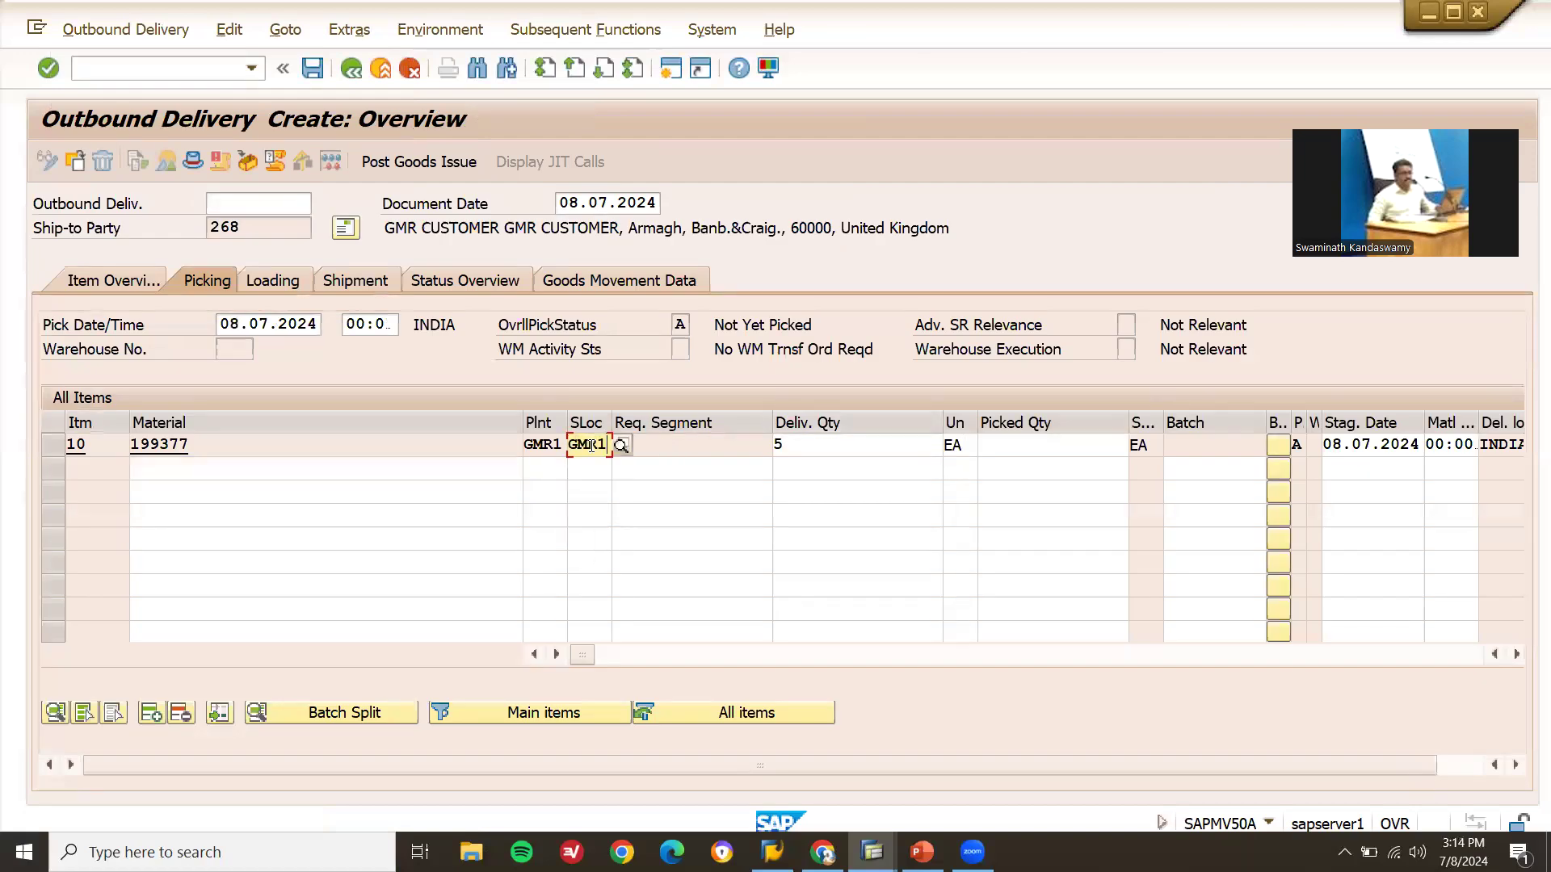
pyautogui.click(846, 438)
pyautogui.press('BackSpace')
pyautogui.write('2')
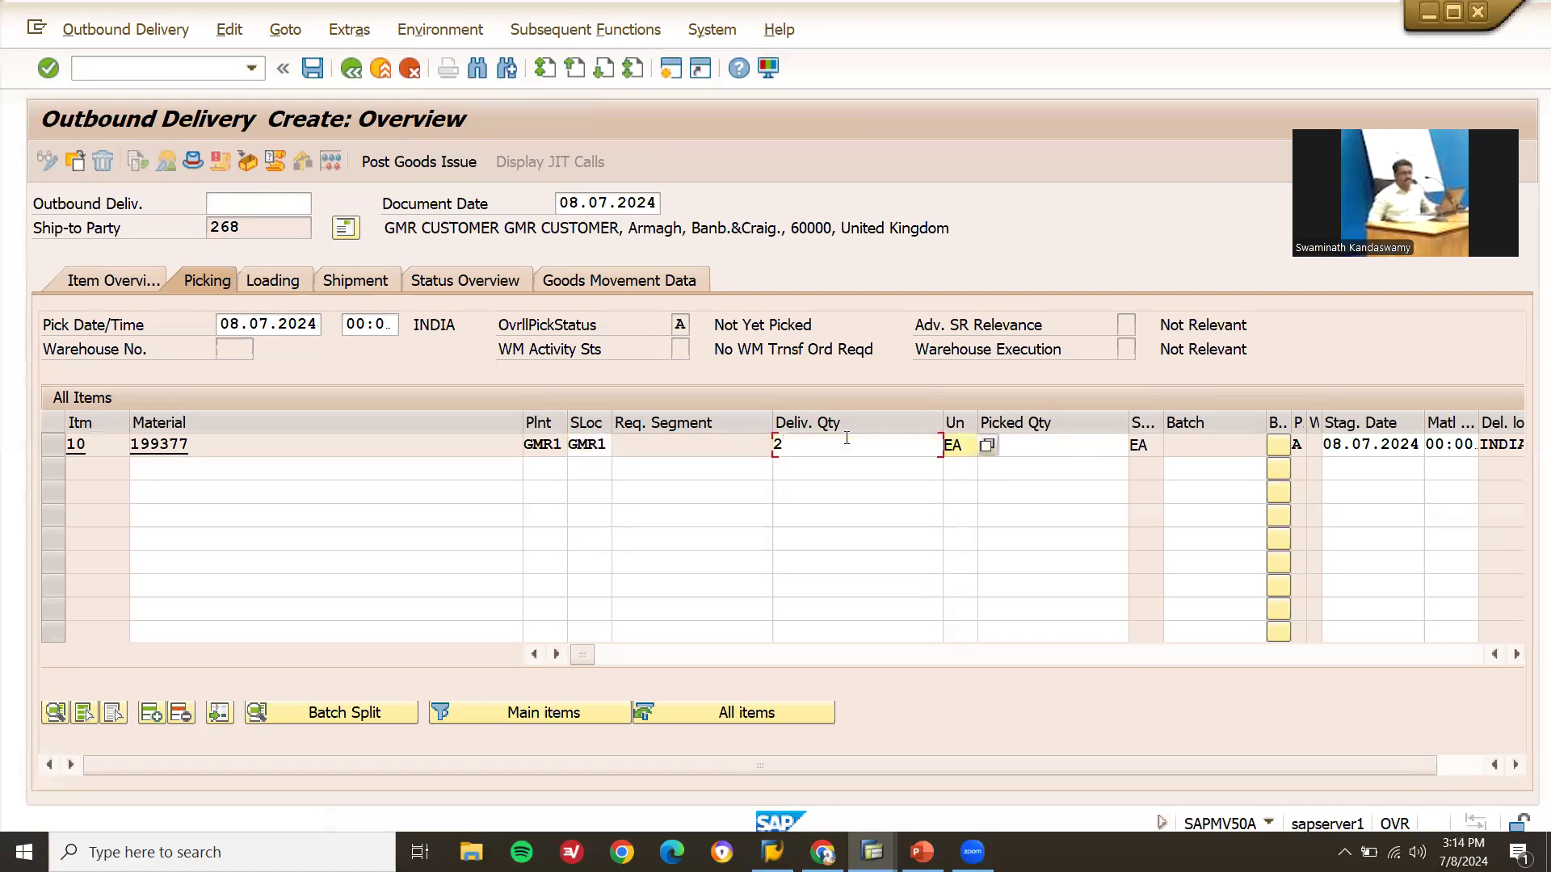
pyautogui.press('Tab')
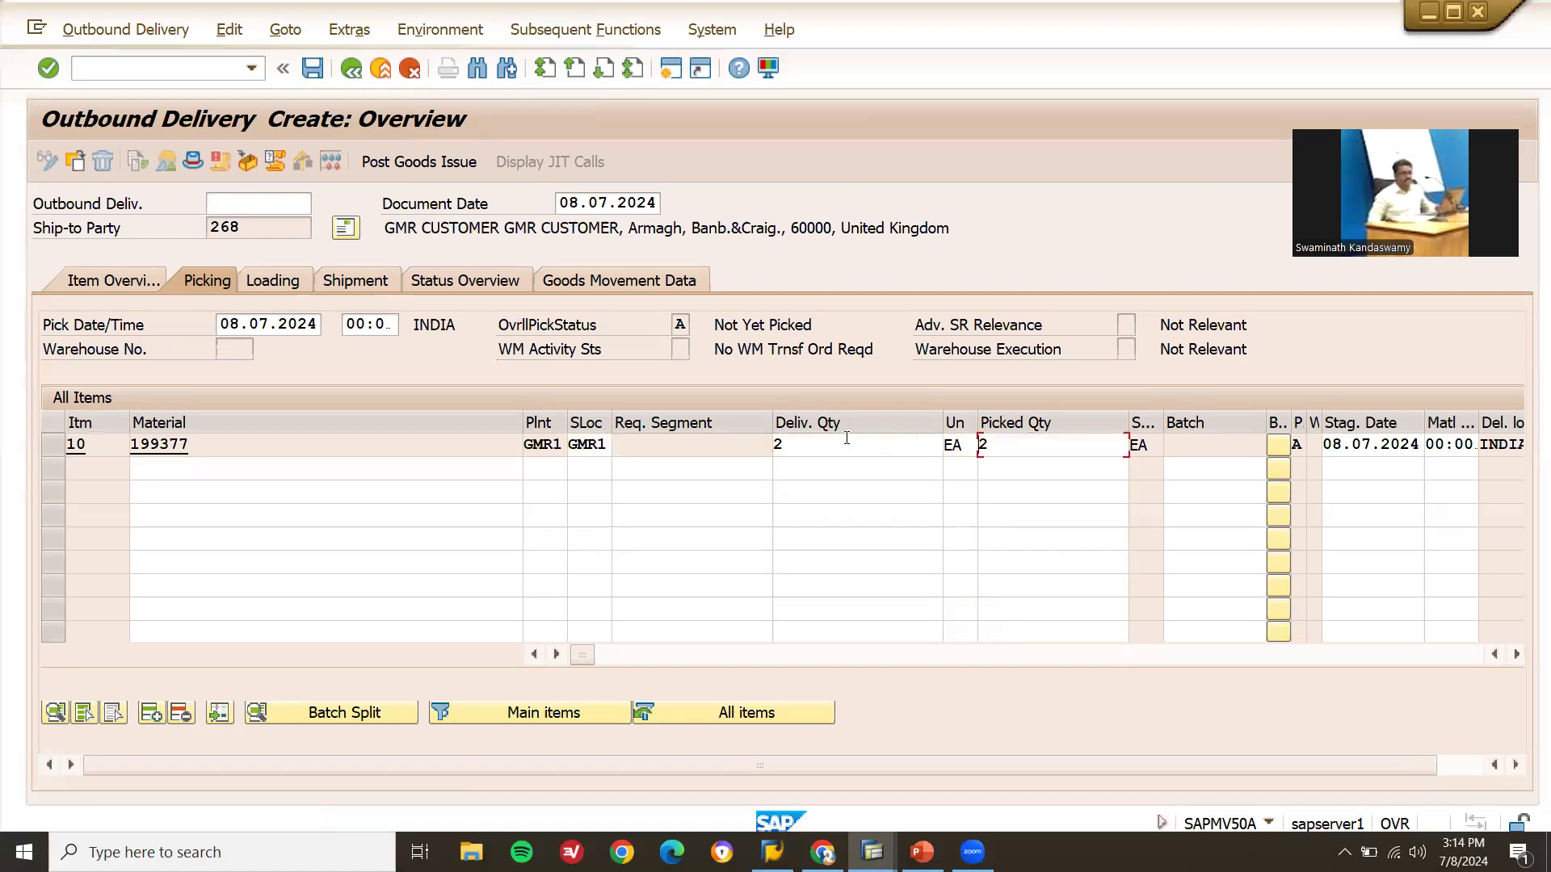
pyautogui.press('Return')
pyautogui.click(414, 161)
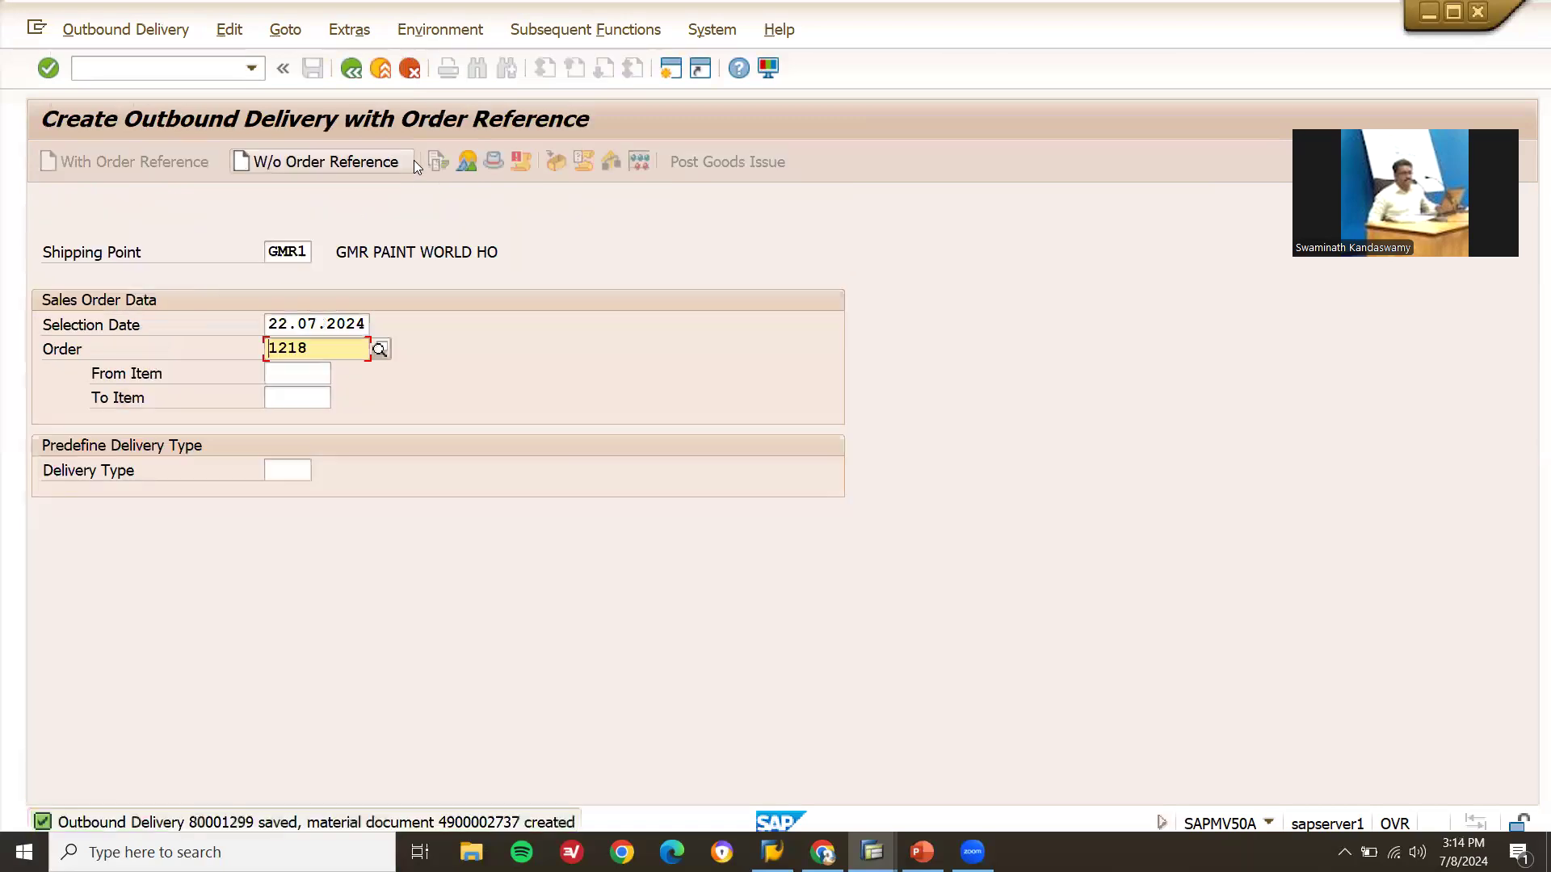
# Start a second delivery for the same order with storage location GMR1 and delivery and picked quantities of 2, accepting the partial delivery warning
pyautogui.press('Return')
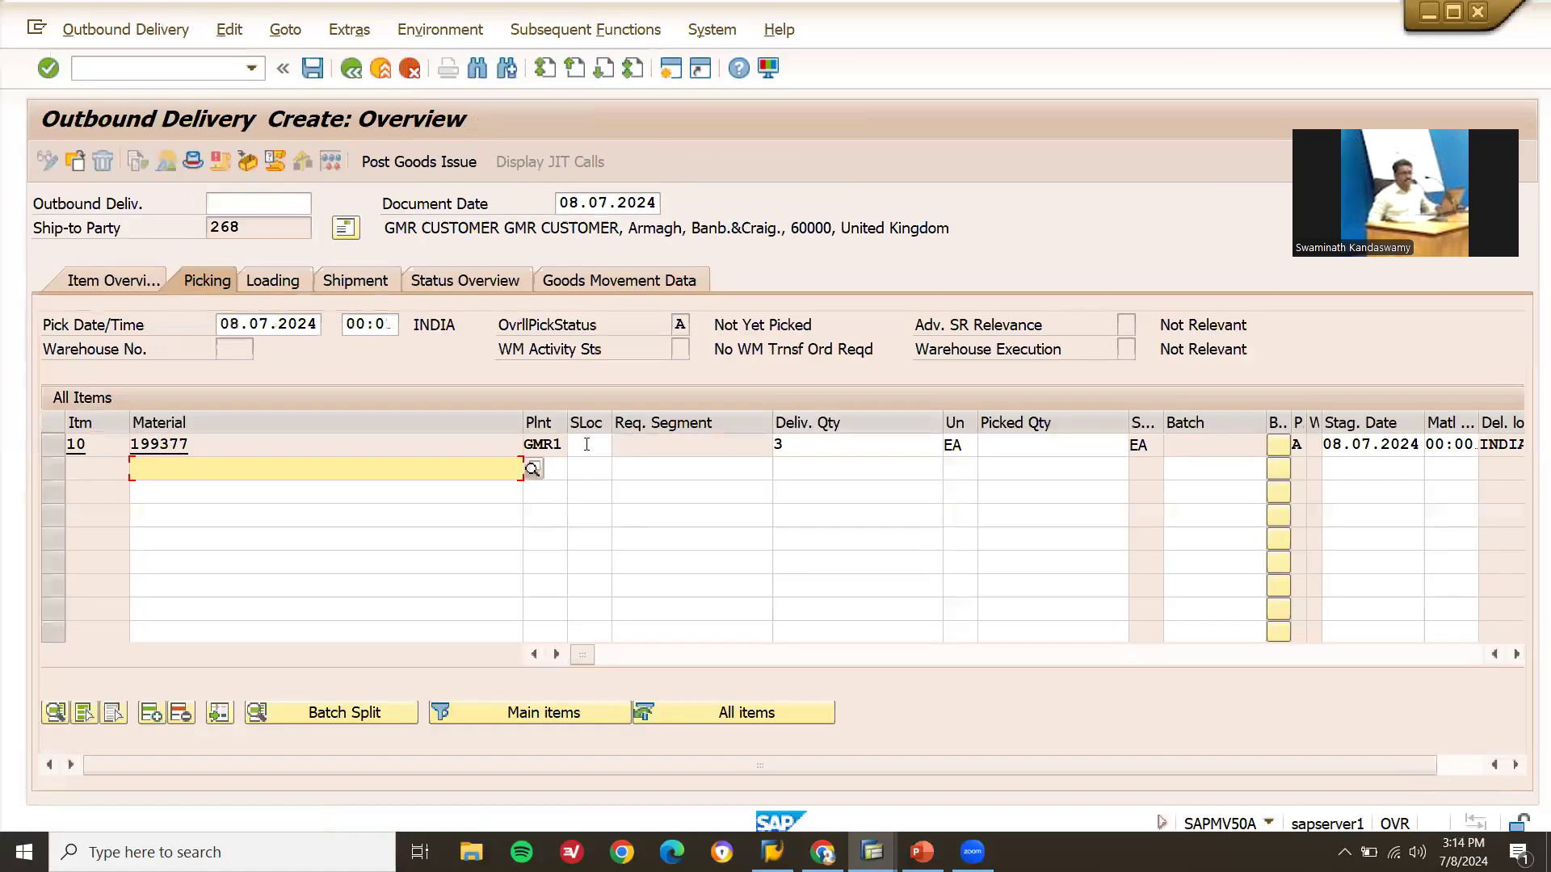
pyautogui.click(587, 445)
pyautogui.press('Return')
pyautogui.write('2')
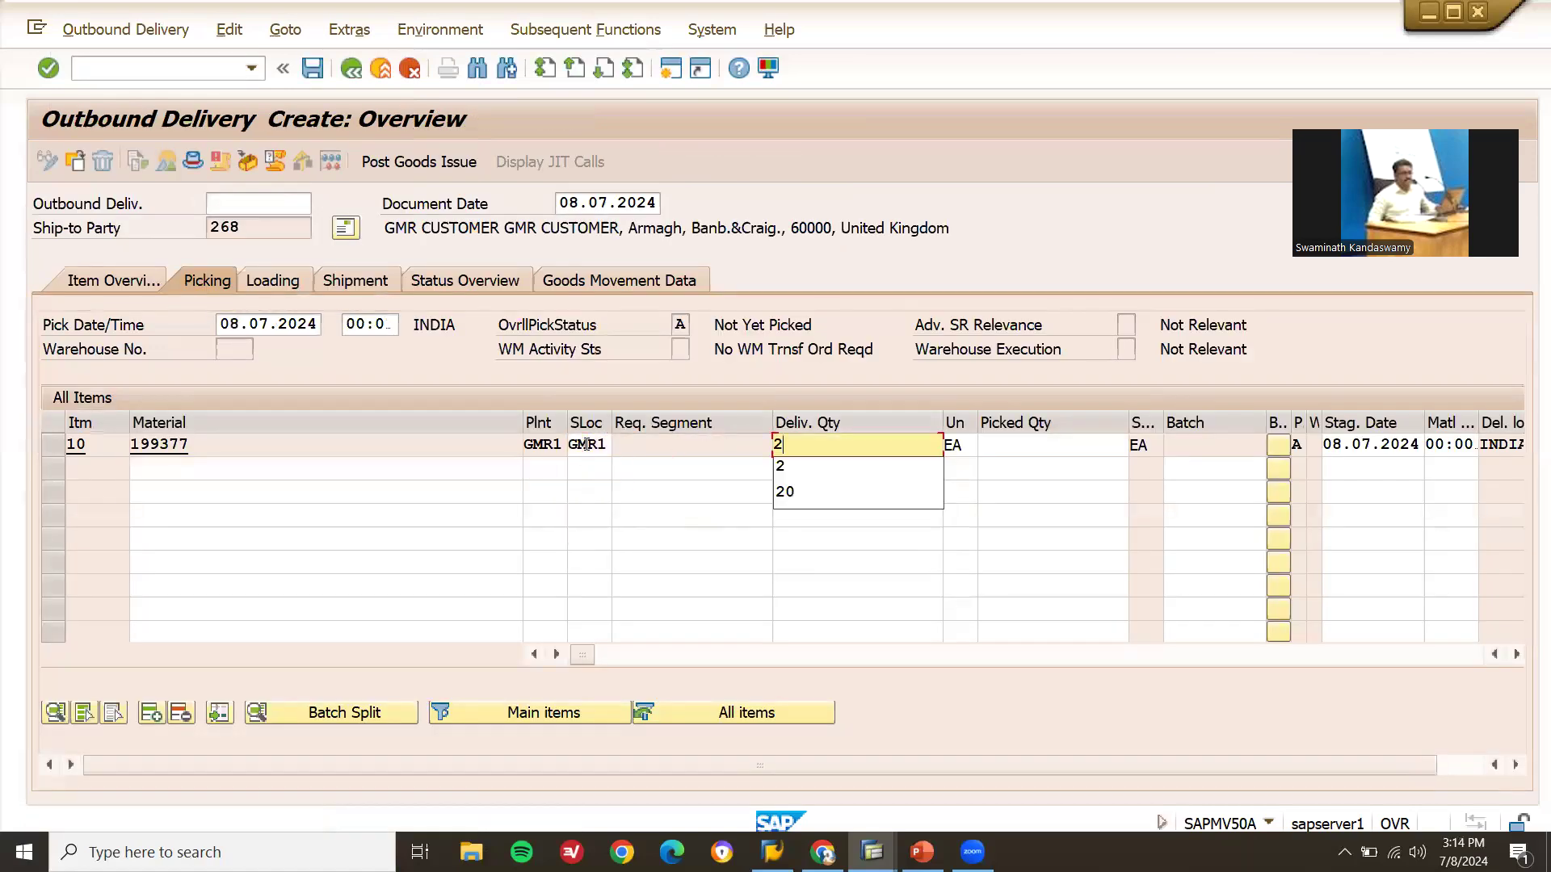
pyautogui.press('Tab')
pyautogui.write('2')
pyautogui.press('Return')
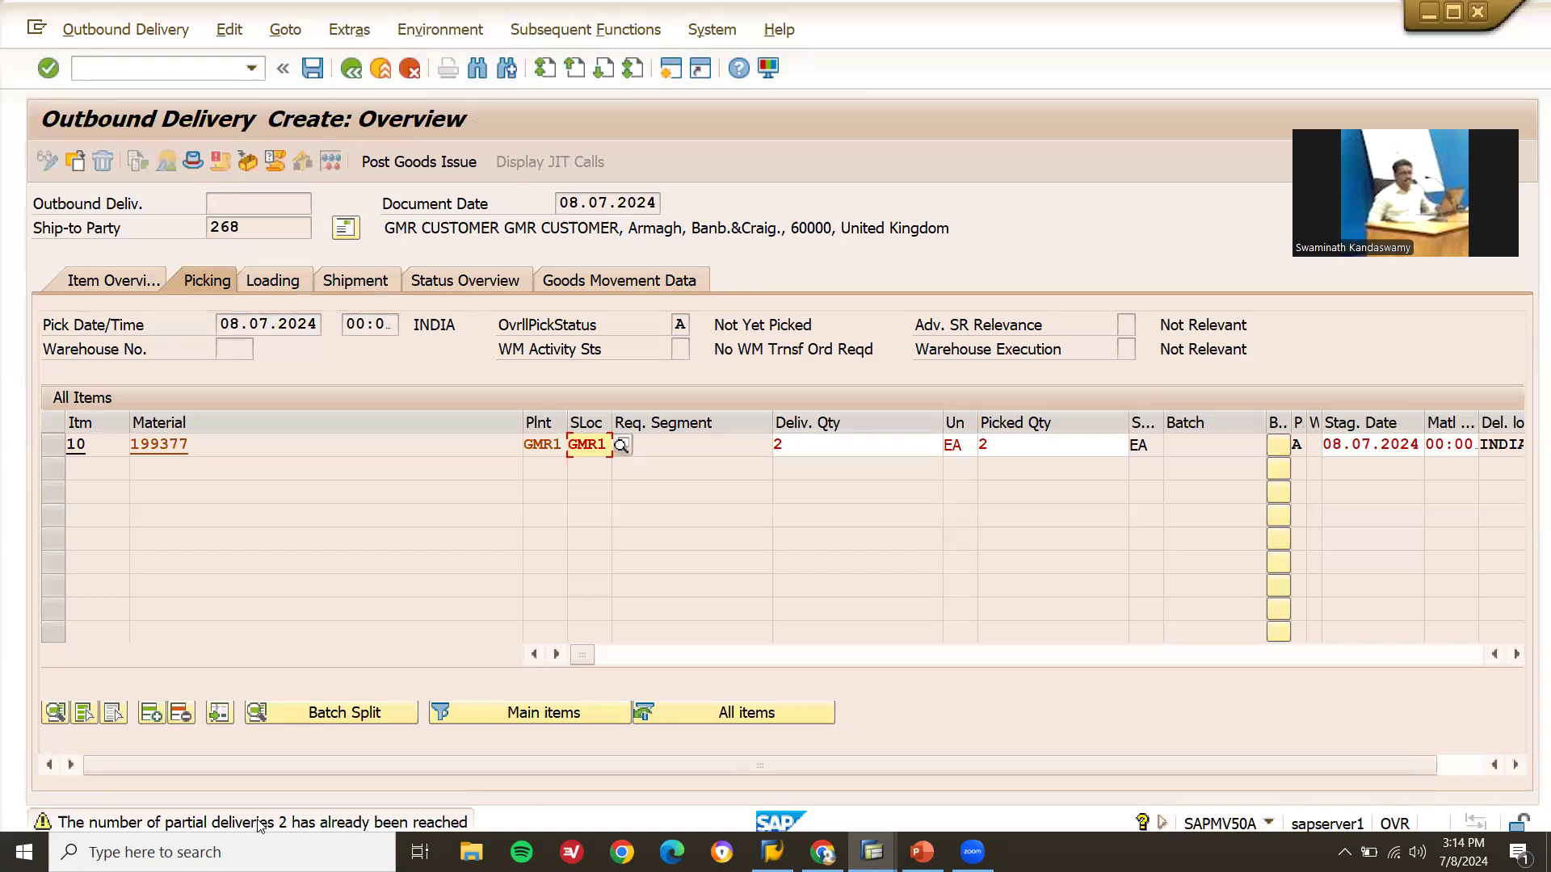
pyautogui.press('Return')
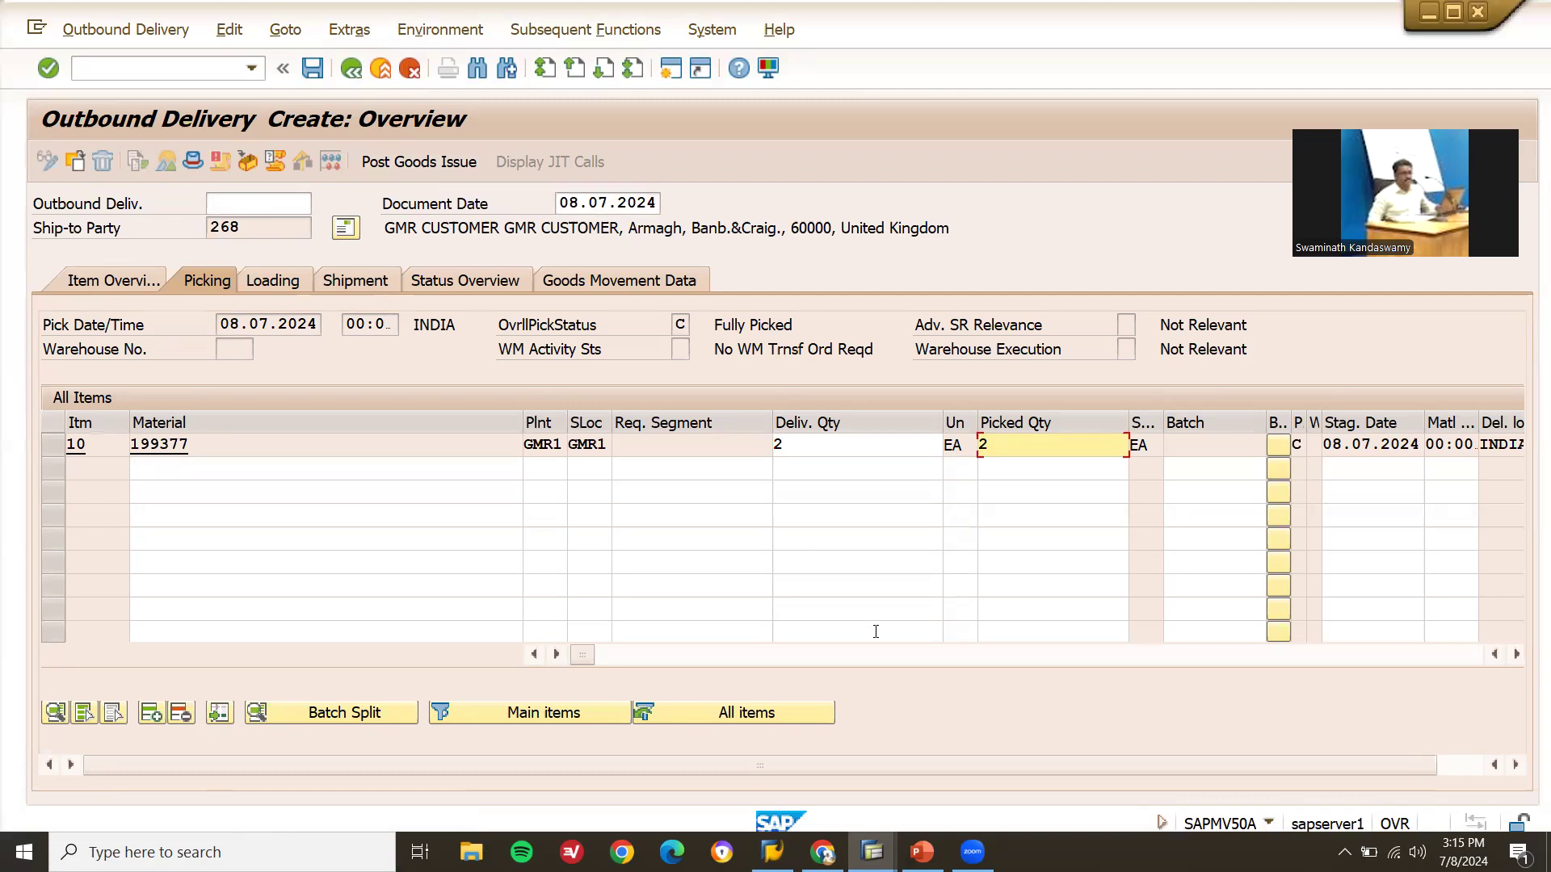
# Post the goods issue for the second delivery and start a third outbound delivery for the same order
pyautogui.click(424, 158)
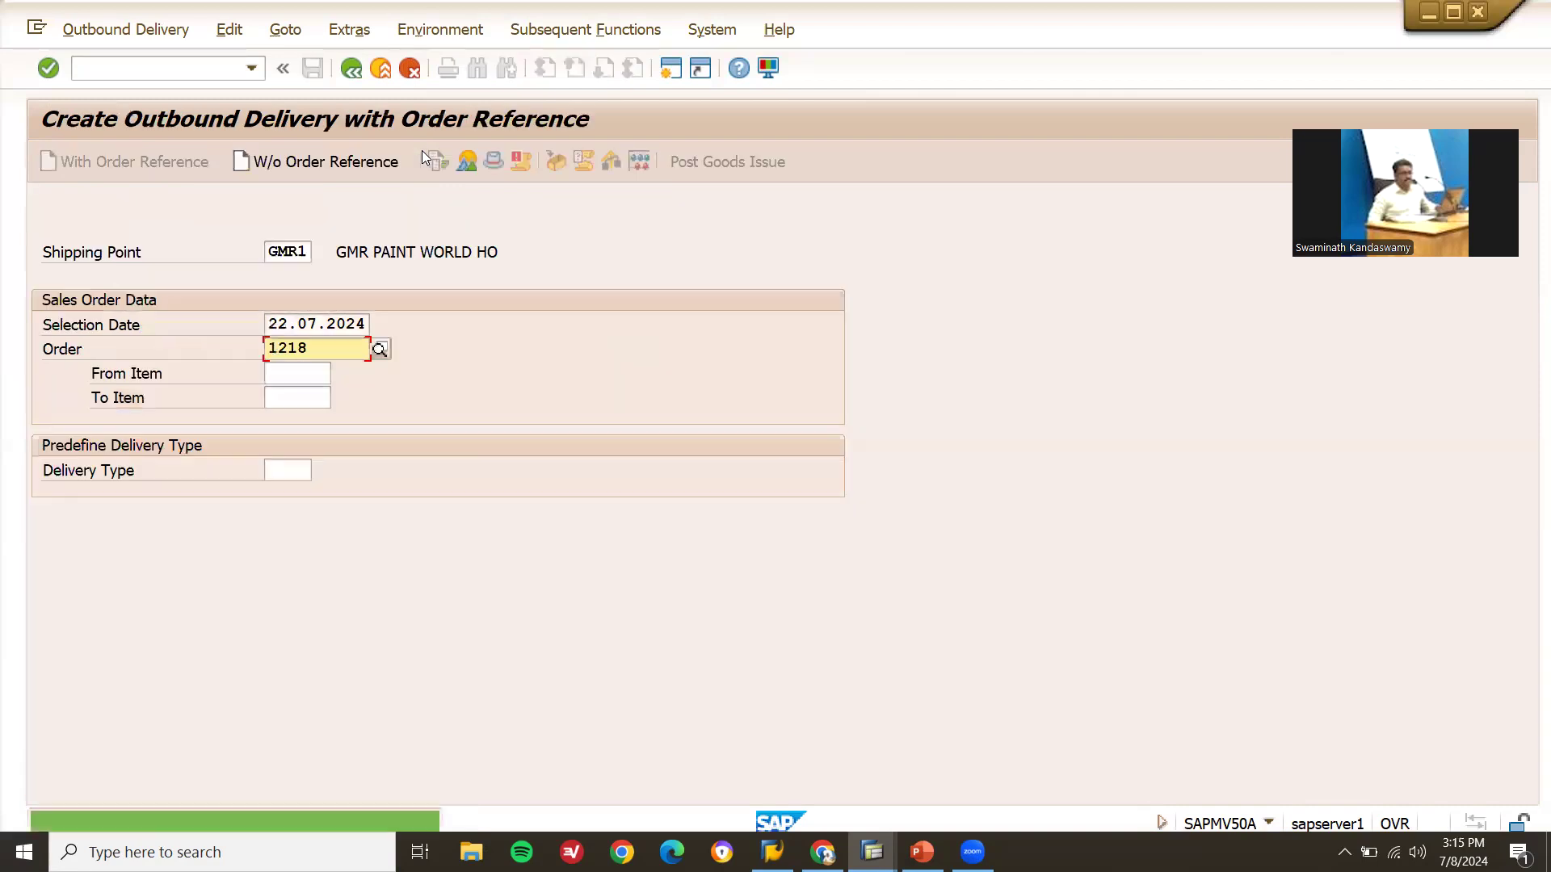
pyautogui.press('Return')
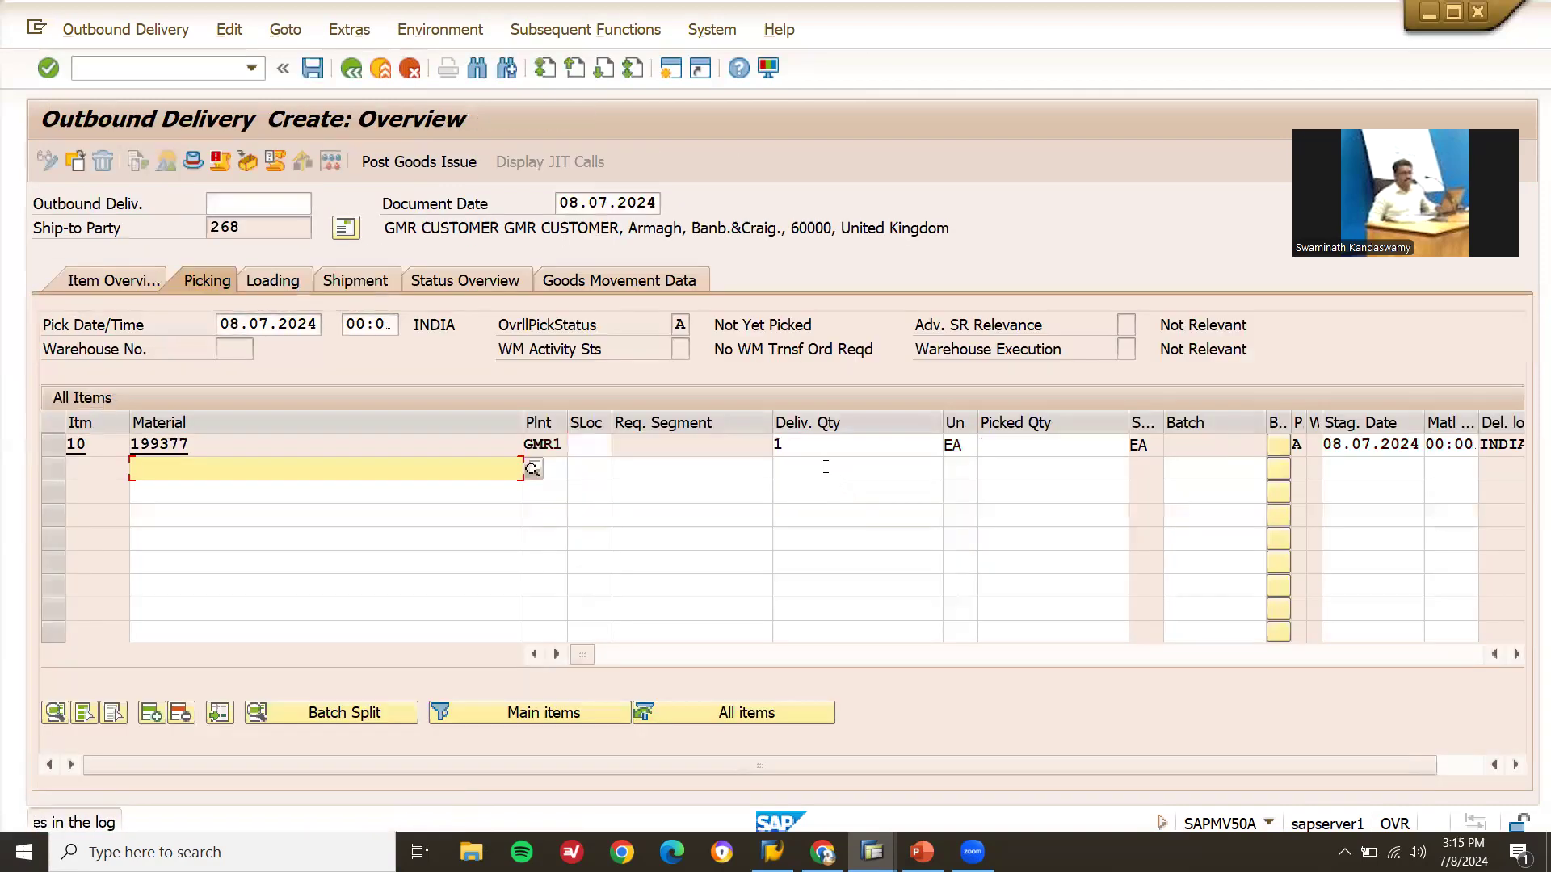
# Give item 10 of the third delivery storage location GMR1 and a picked quantity of 1, and post the goods issue
pyautogui.click(587, 445)
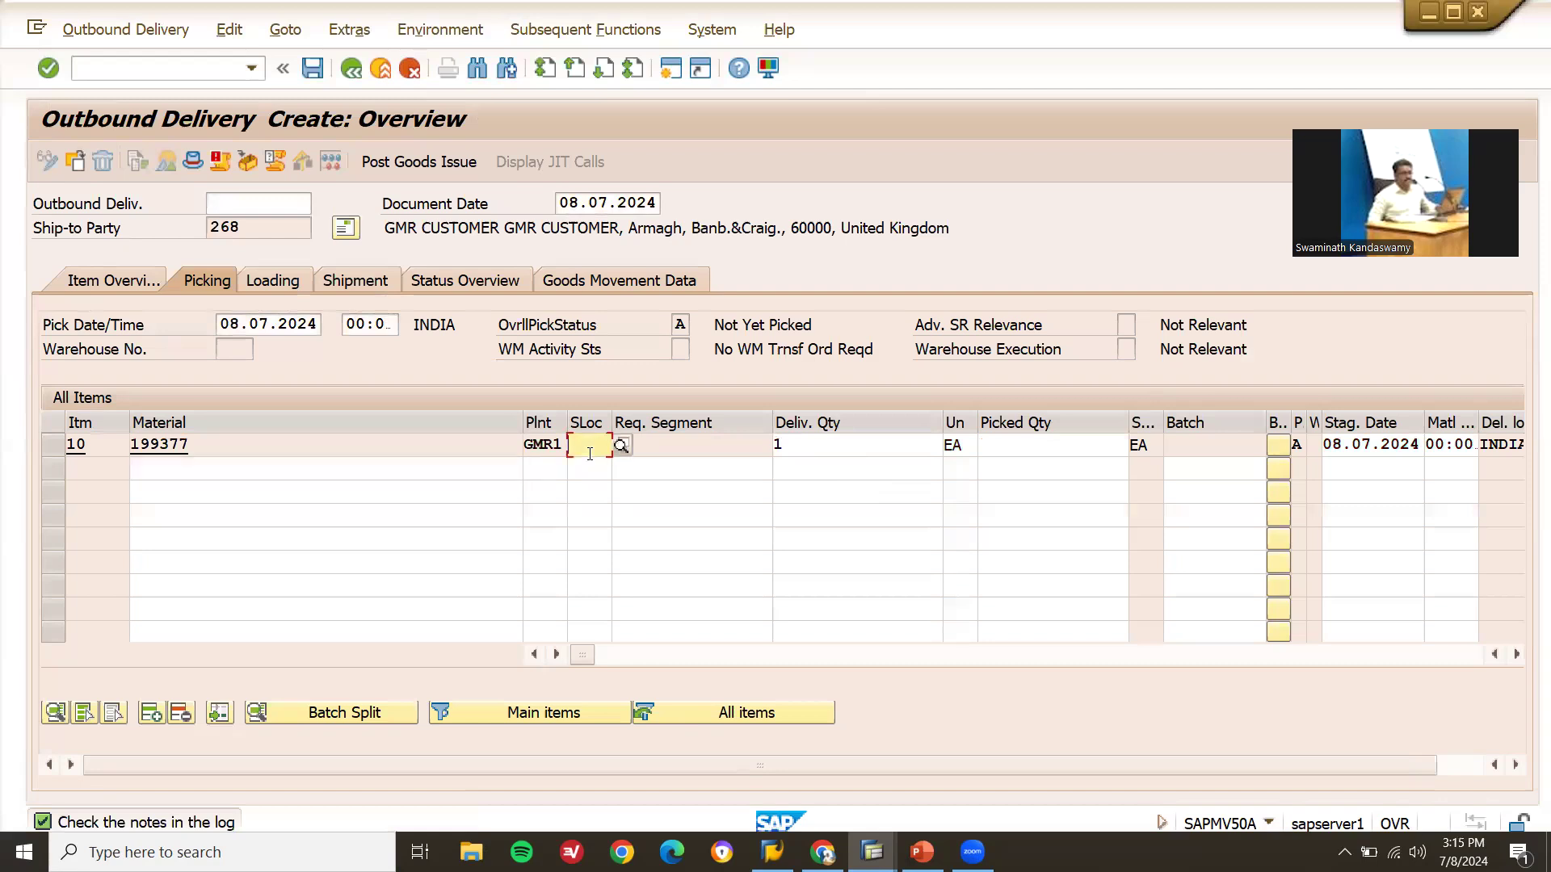
pyautogui.click(589, 466)
pyautogui.click(1081, 442)
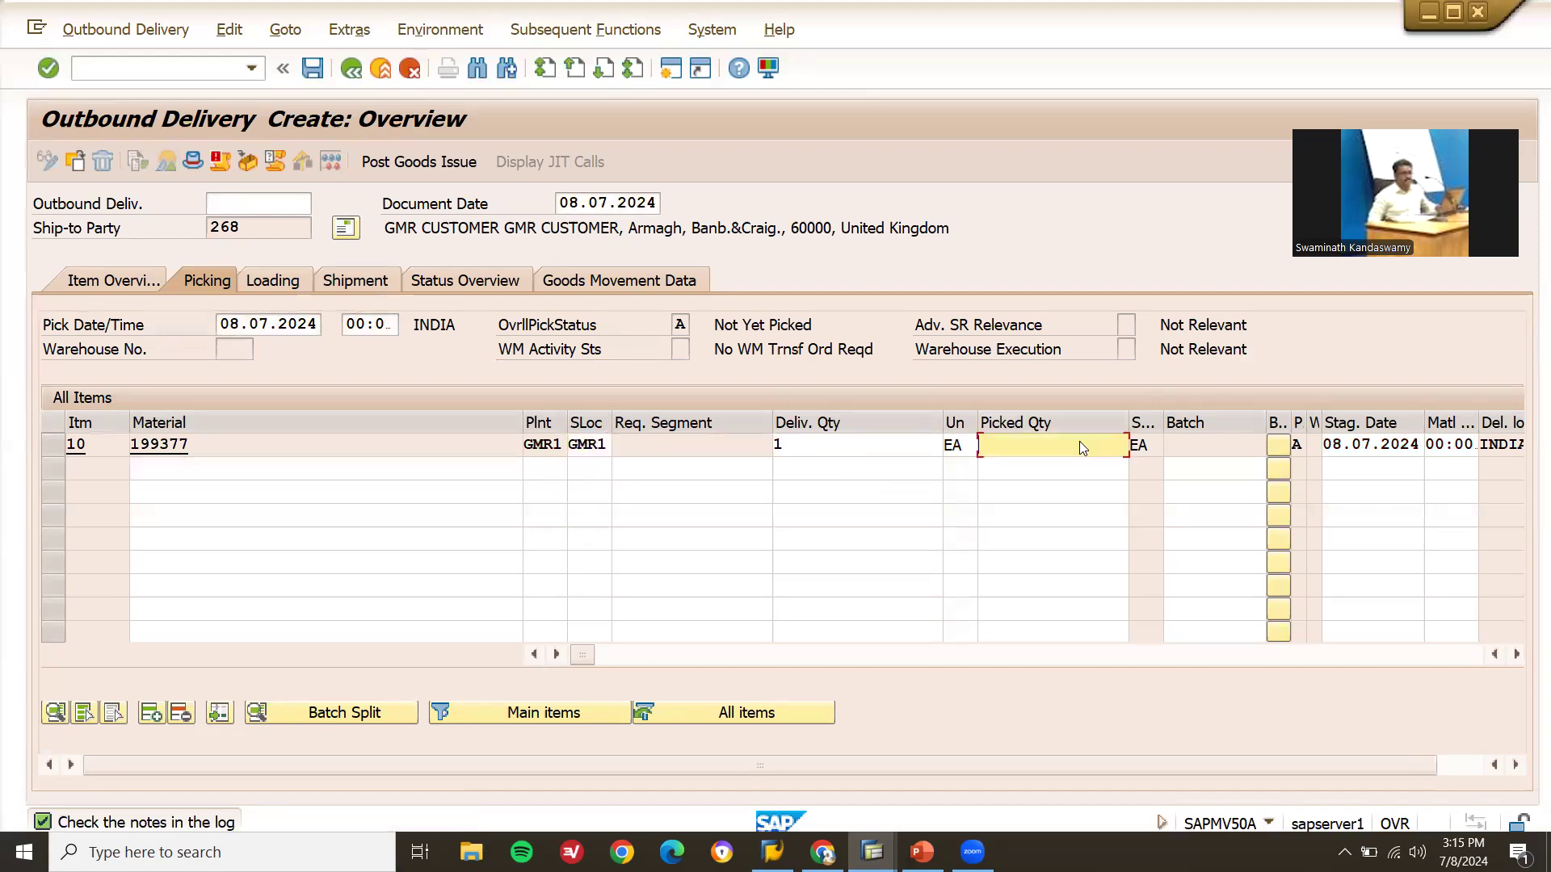
pyautogui.write('1')
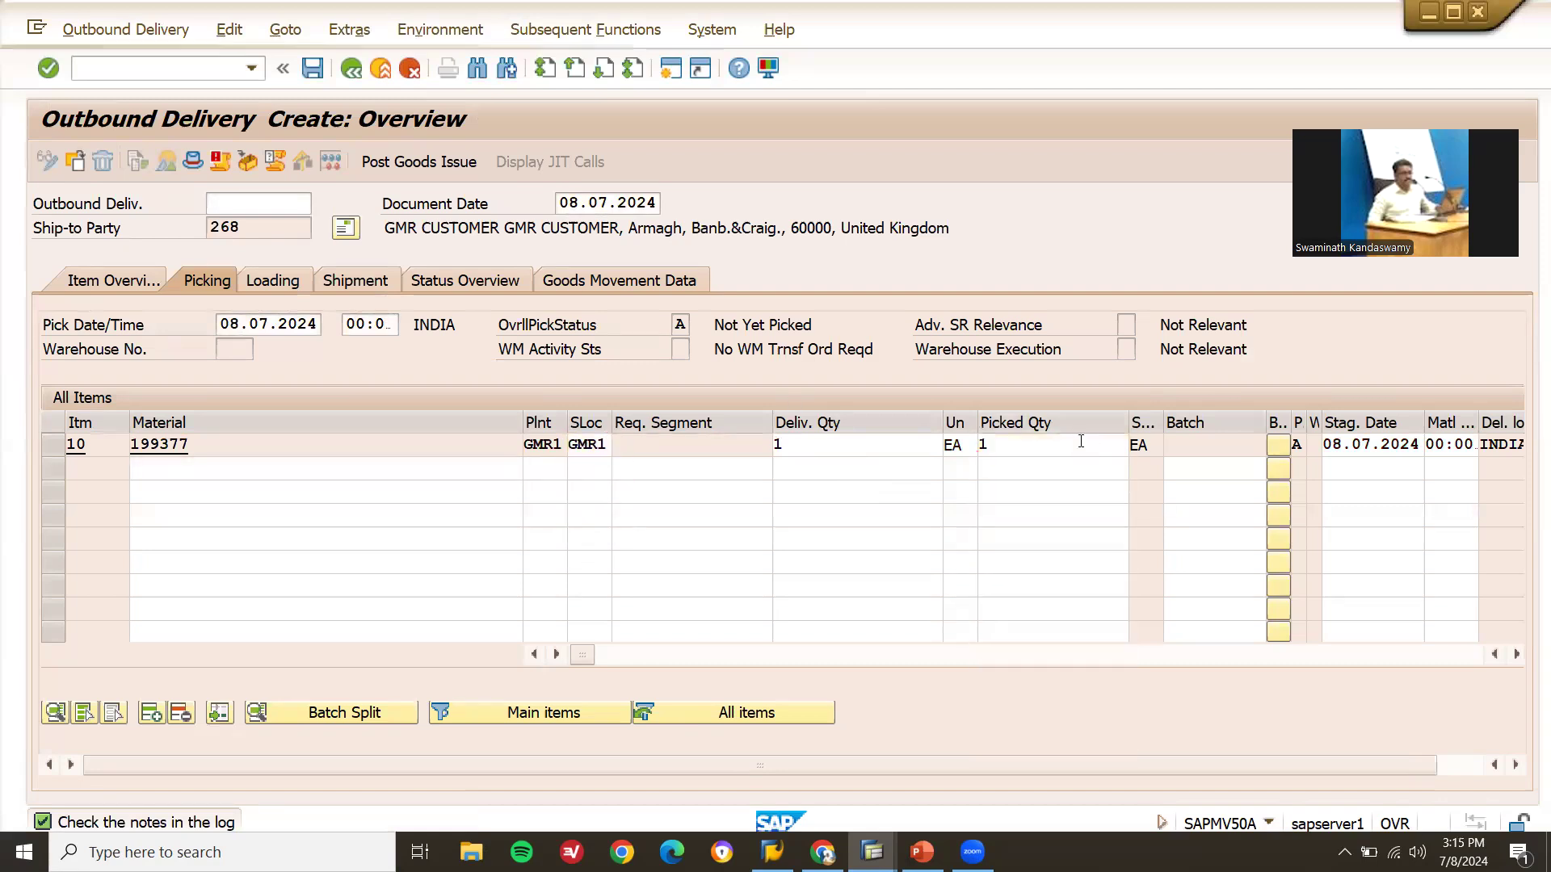
pyautogui.press('Return')
pyautogui.press('Return')
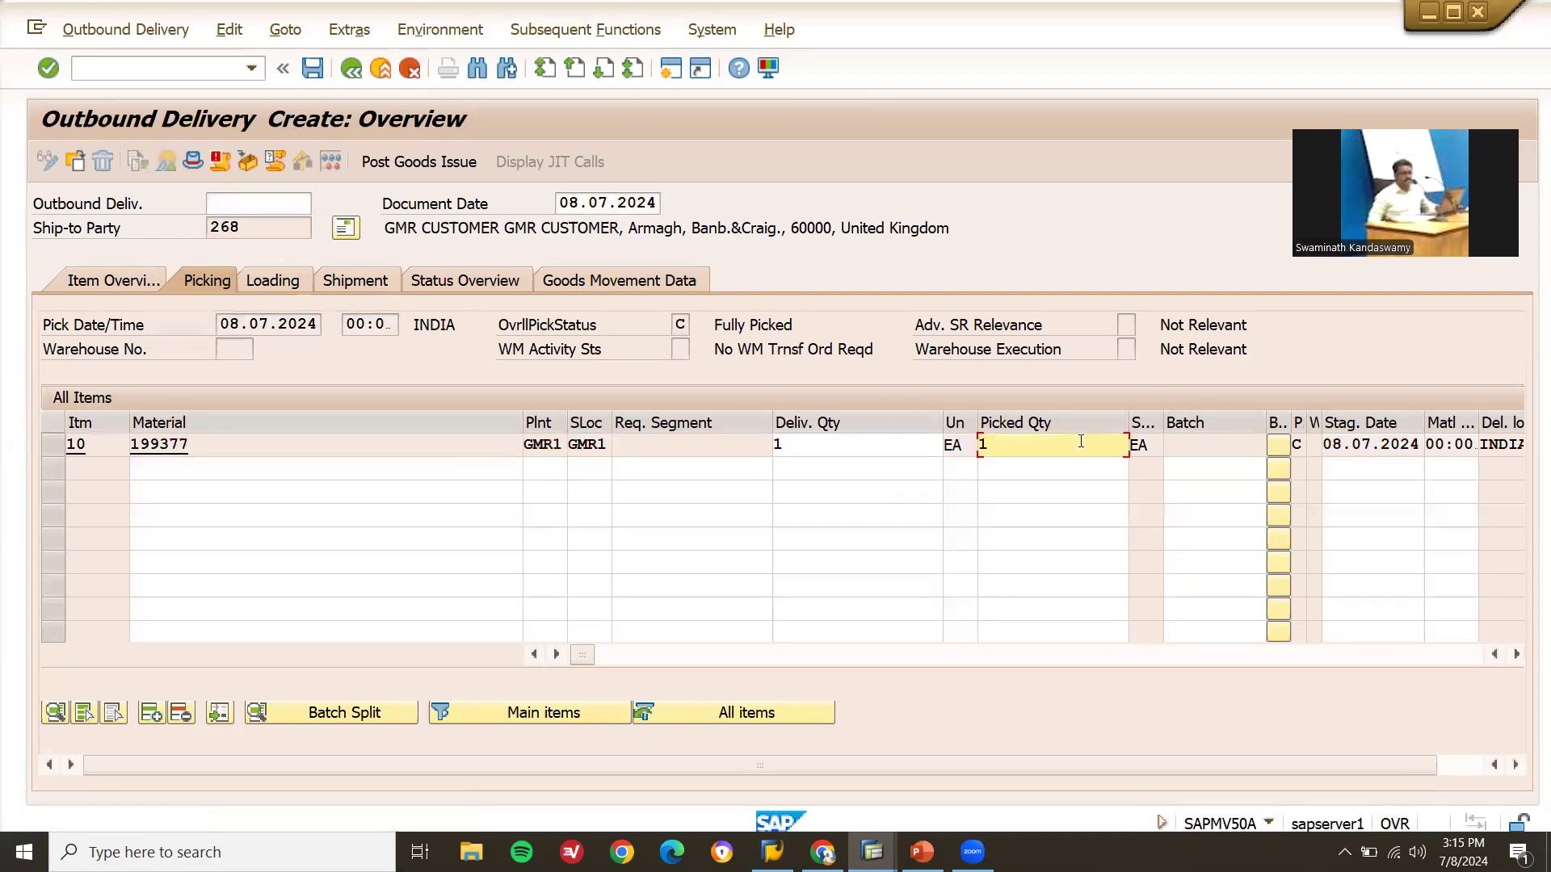
pyautogui.click(451, 164)
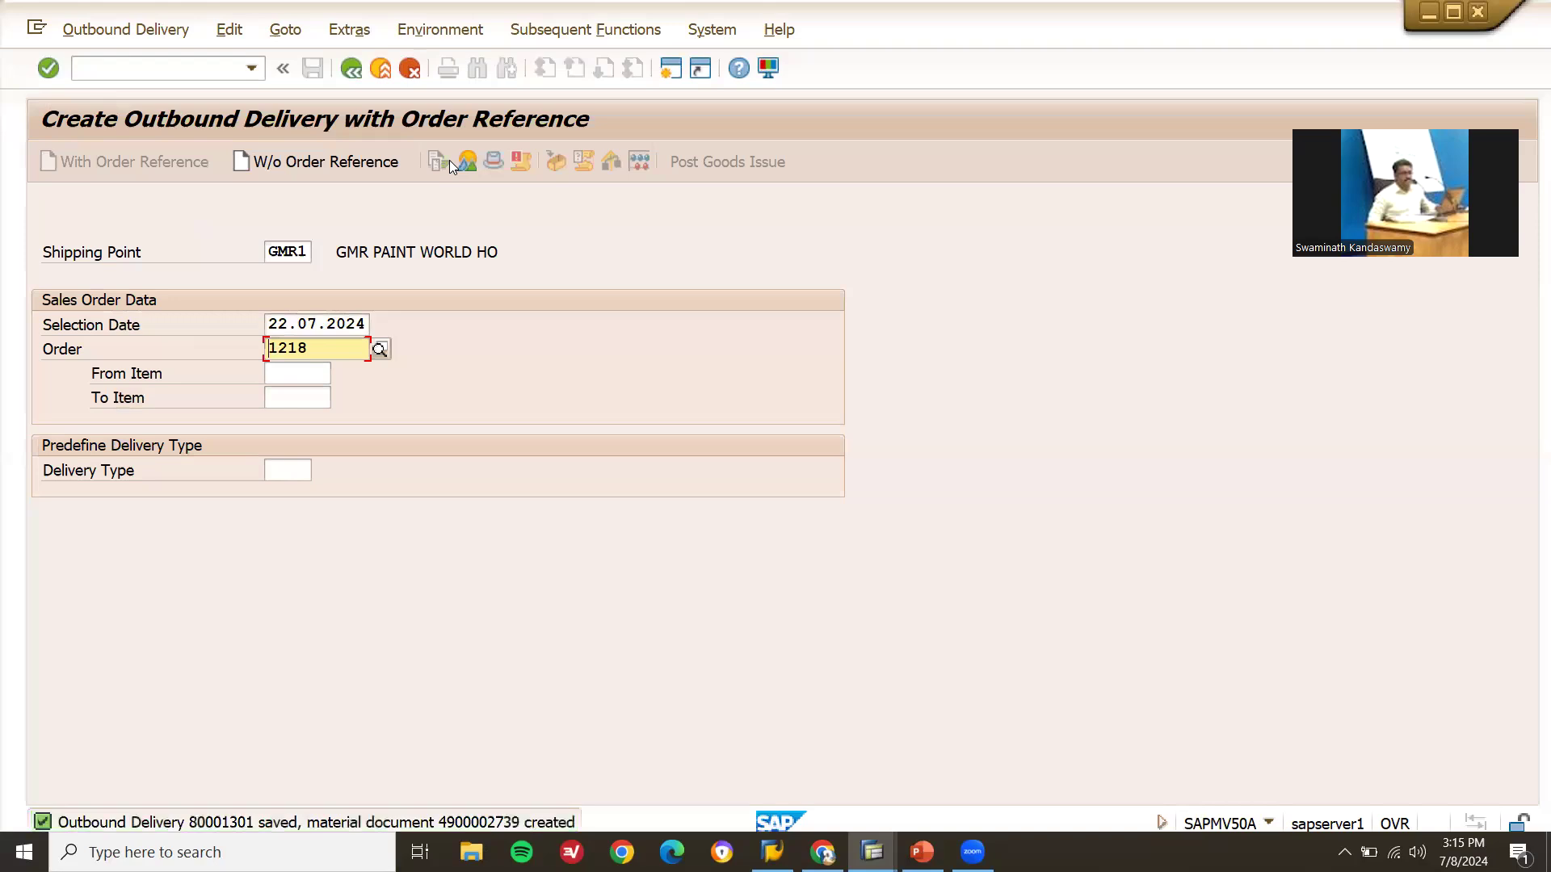
# Open billing document creation with VF01 and add the second delivery's number below the prefilled third delivery
pyautogui.click(164, 68)
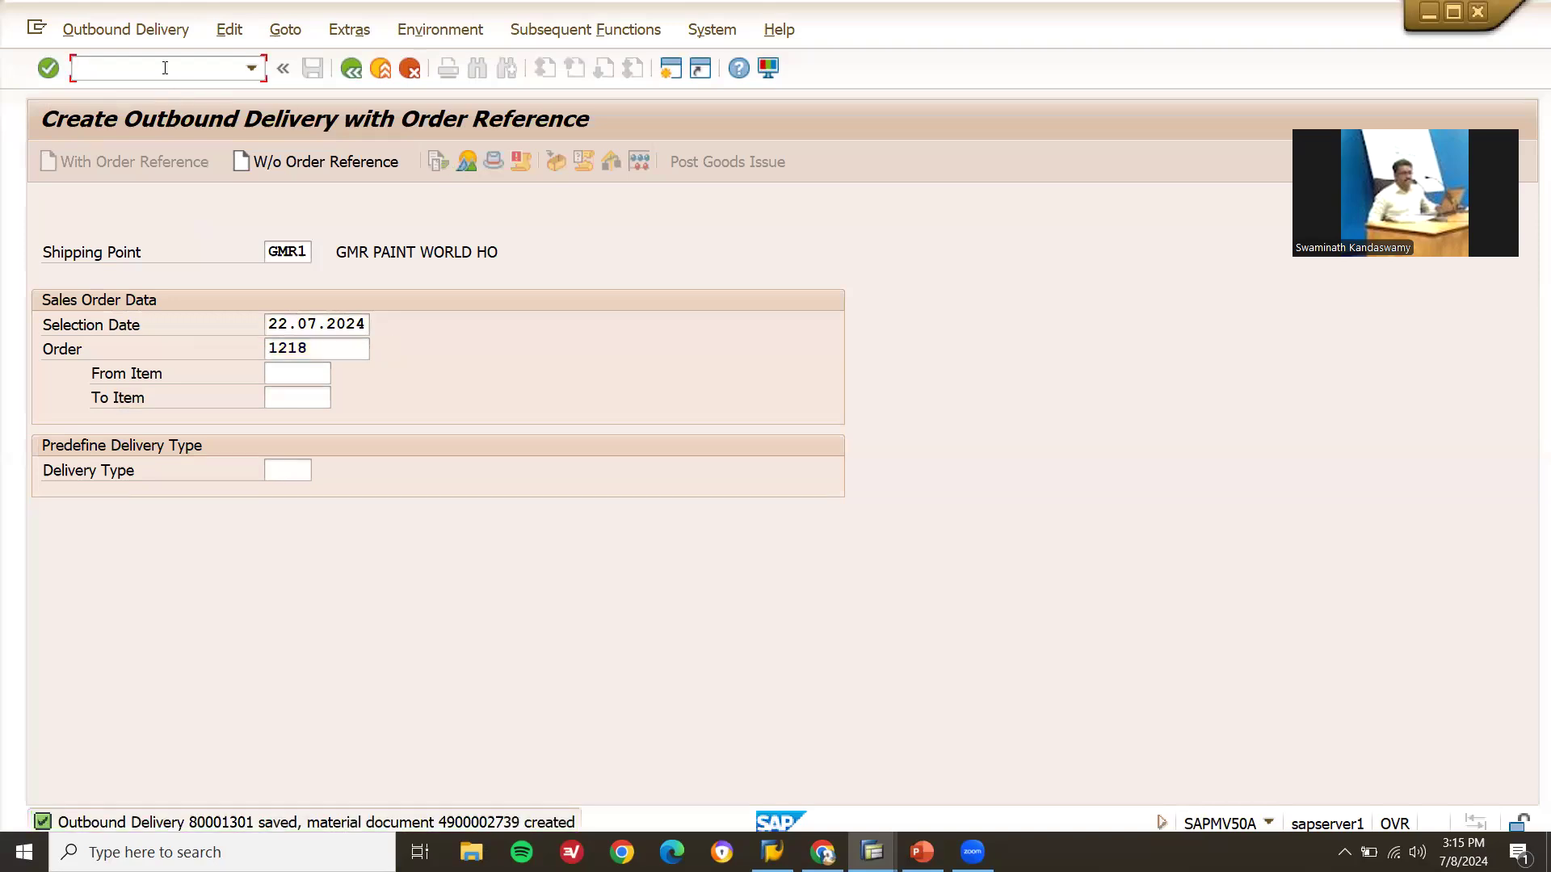
pyautogui.write('/nvf01')
pyautogui.press('Return')
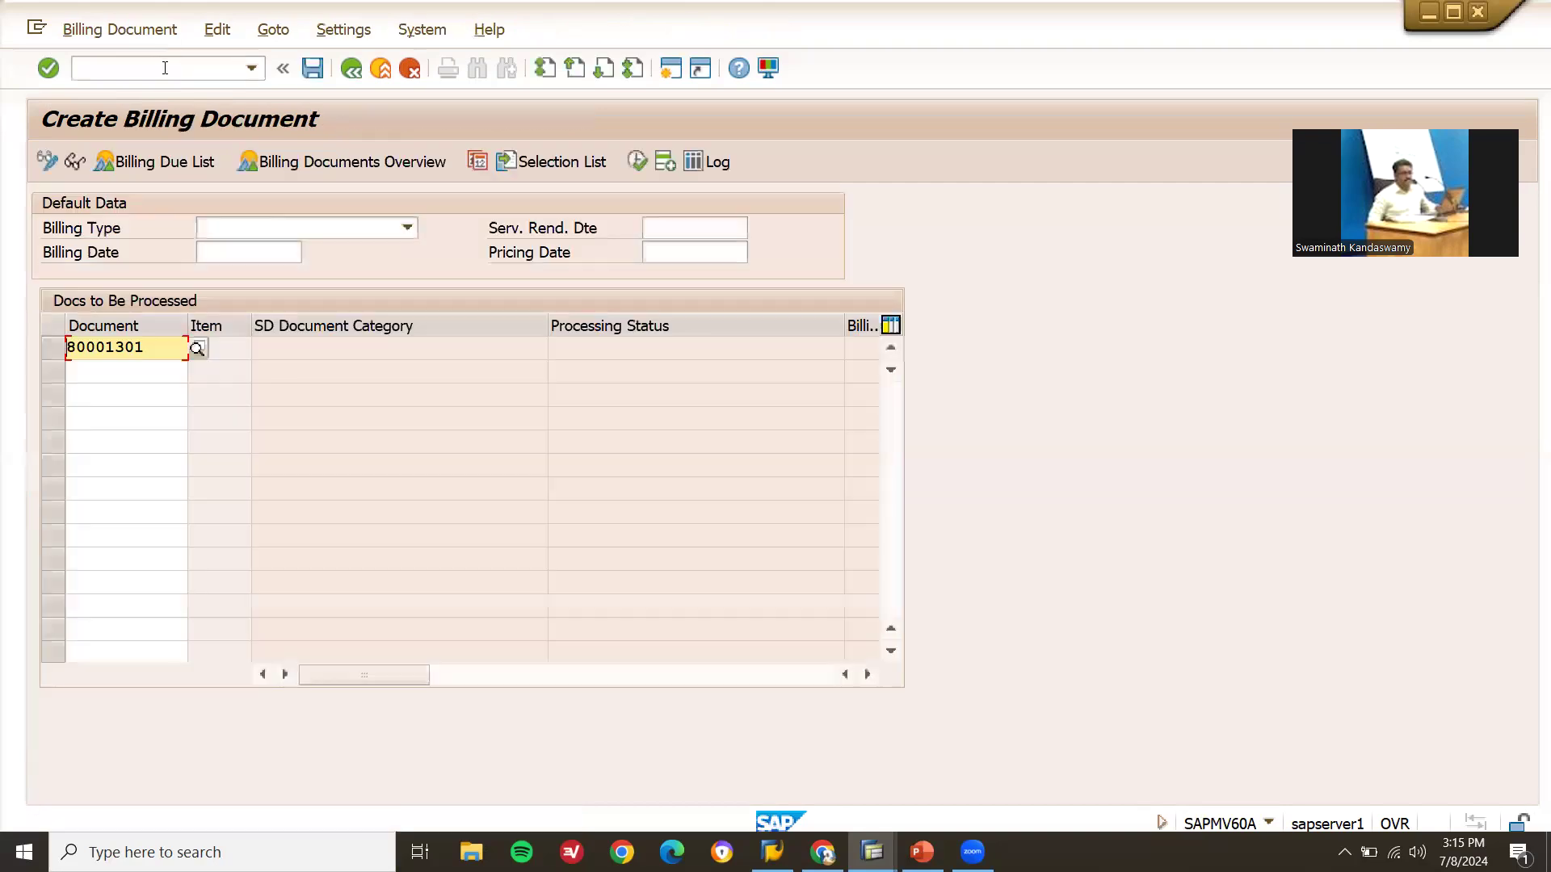
pyautogui.press('Down')
pyautogui.press('Down')
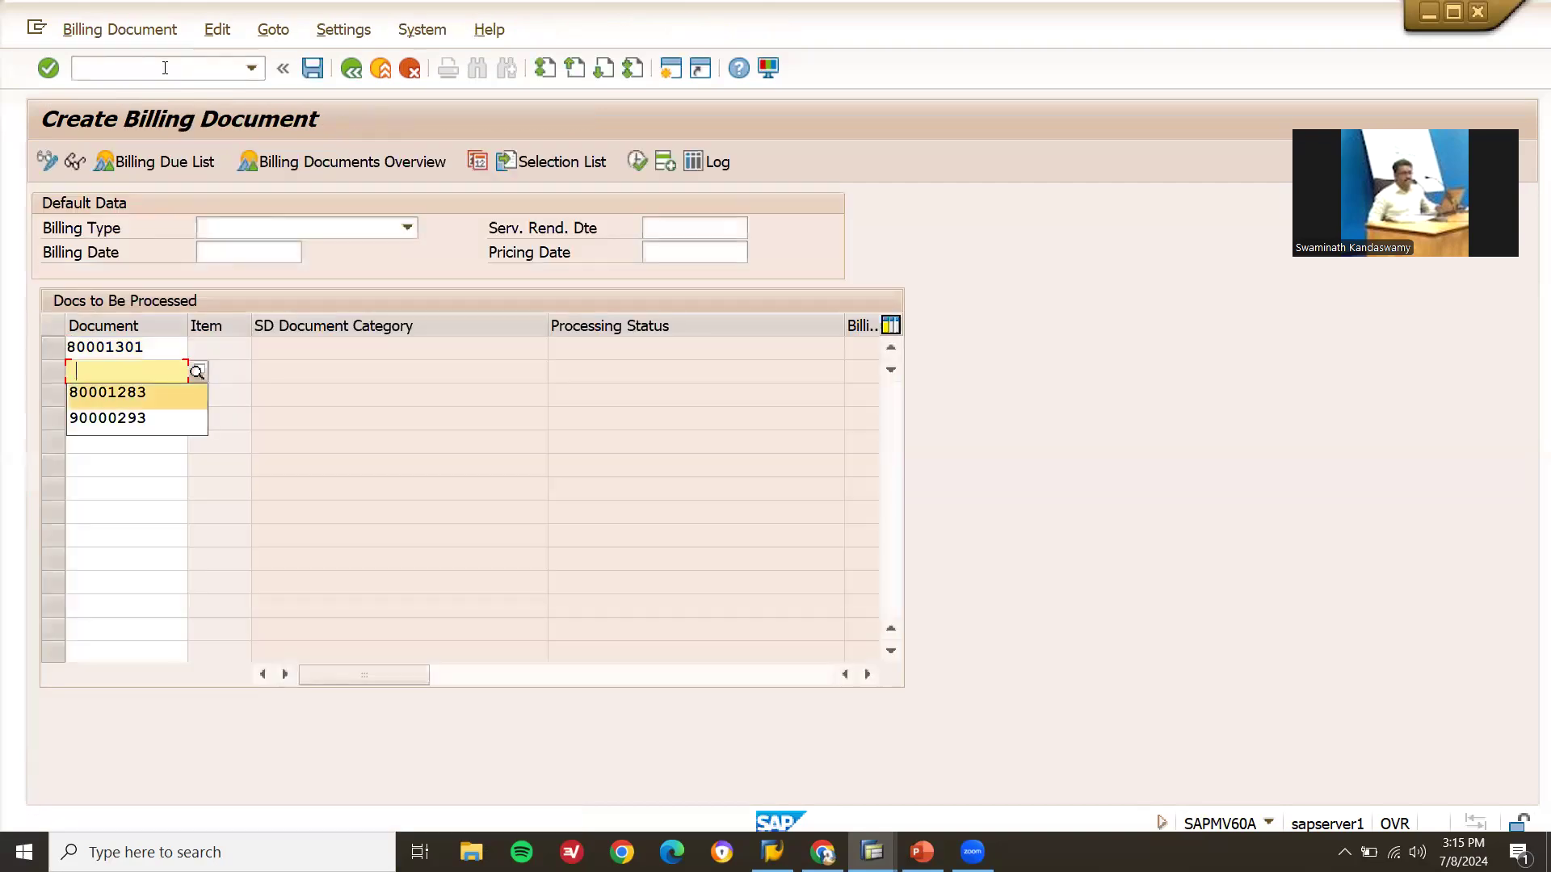
pyautogui.click(161, 340)
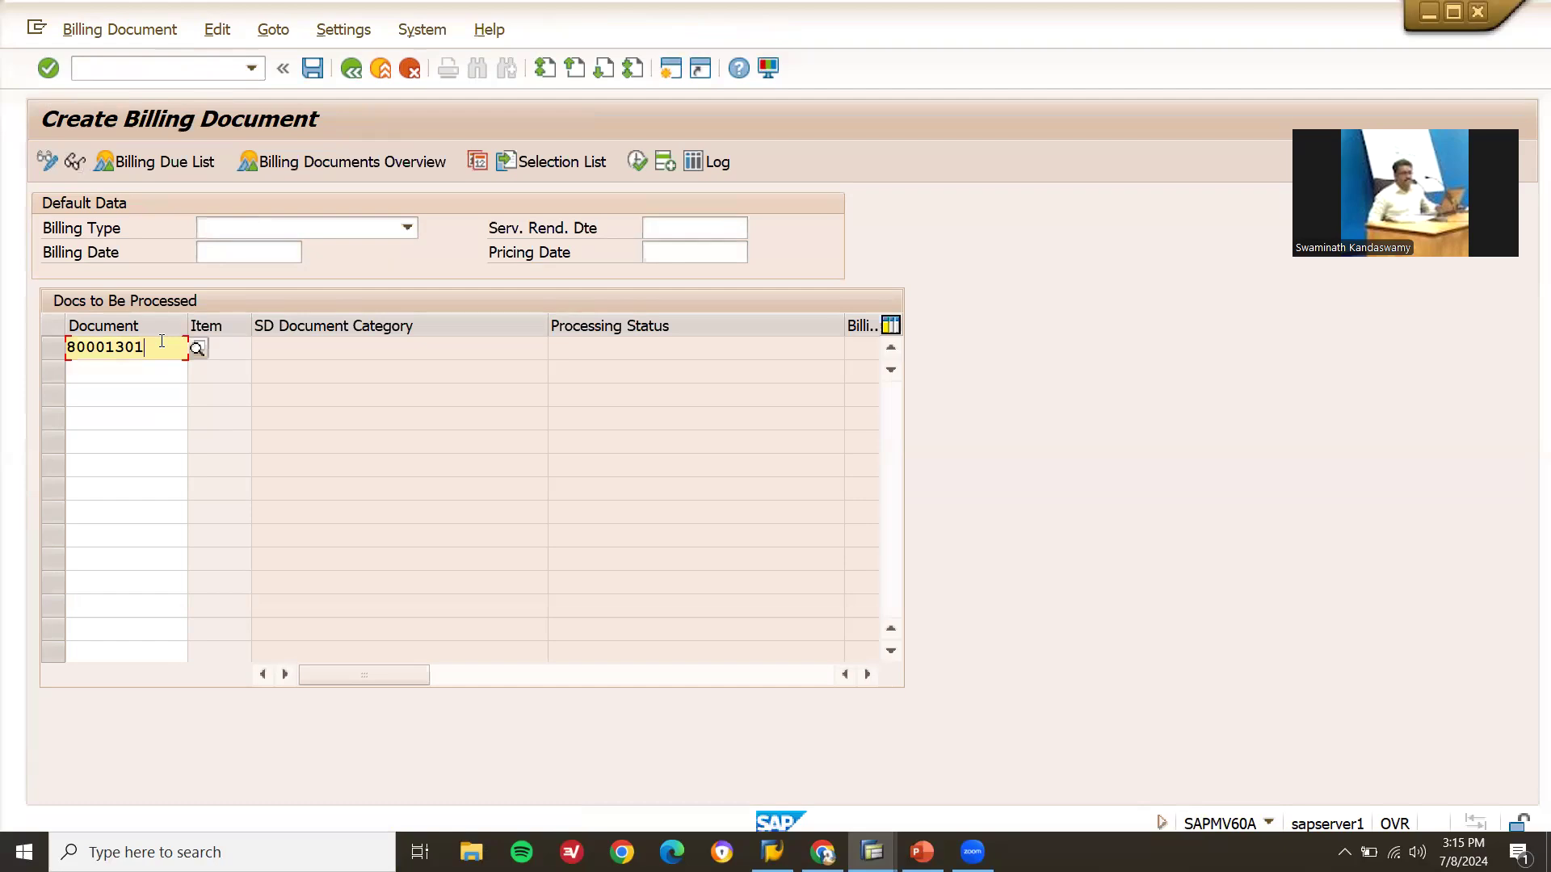
pyautogui.write('800013300')
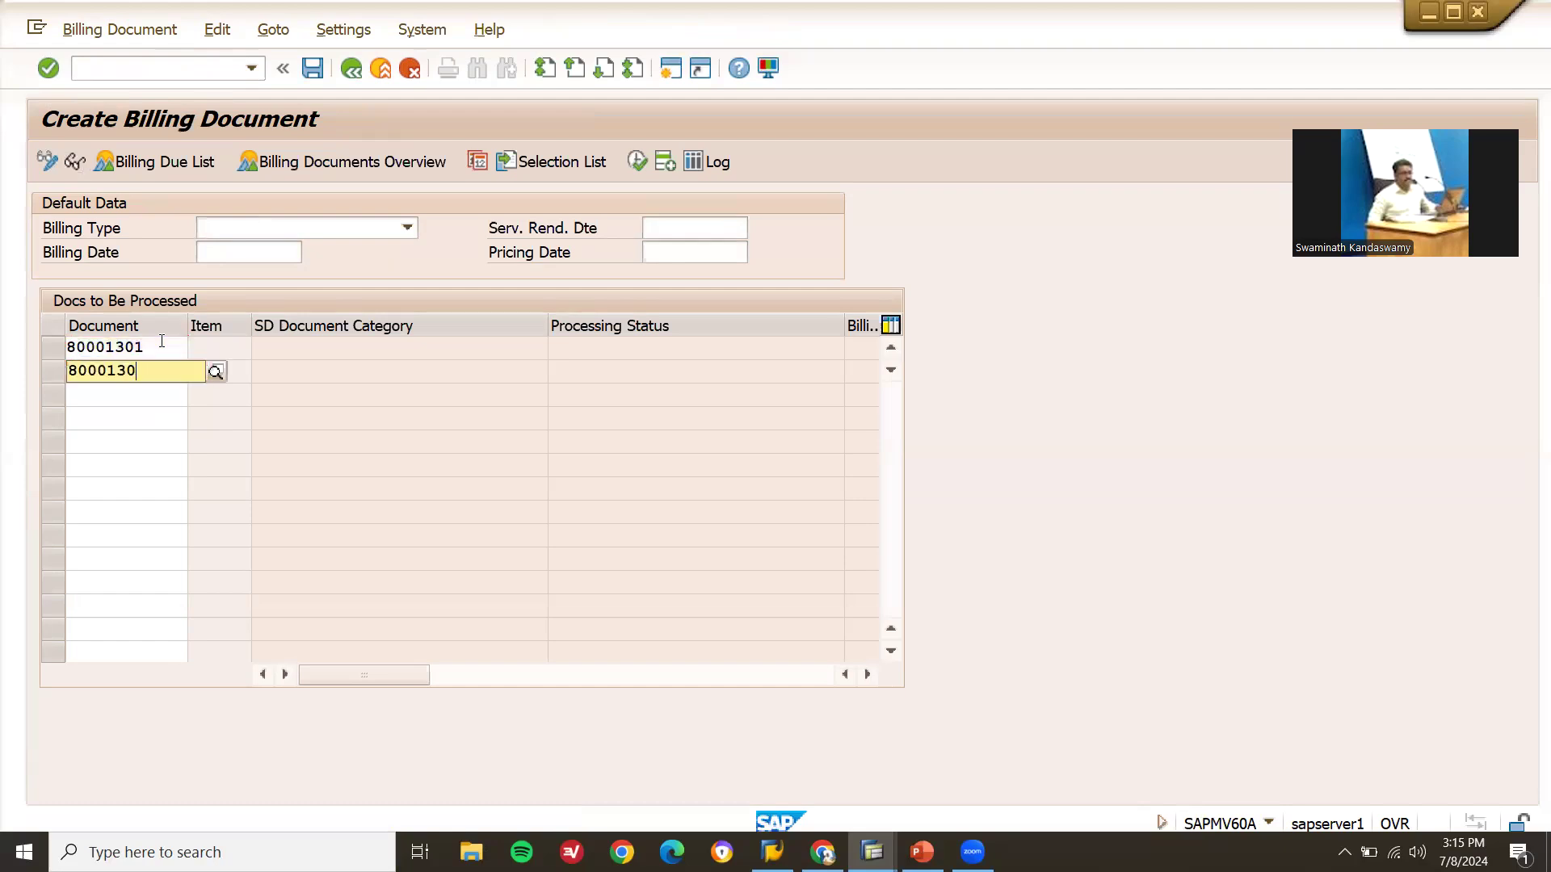
pyautogui.press('Return')
pyautogui.press('BackSpace')
pyautogui.press('BackSpace')
pyautogui.press('BackSpace')
pyautogui.write('00')
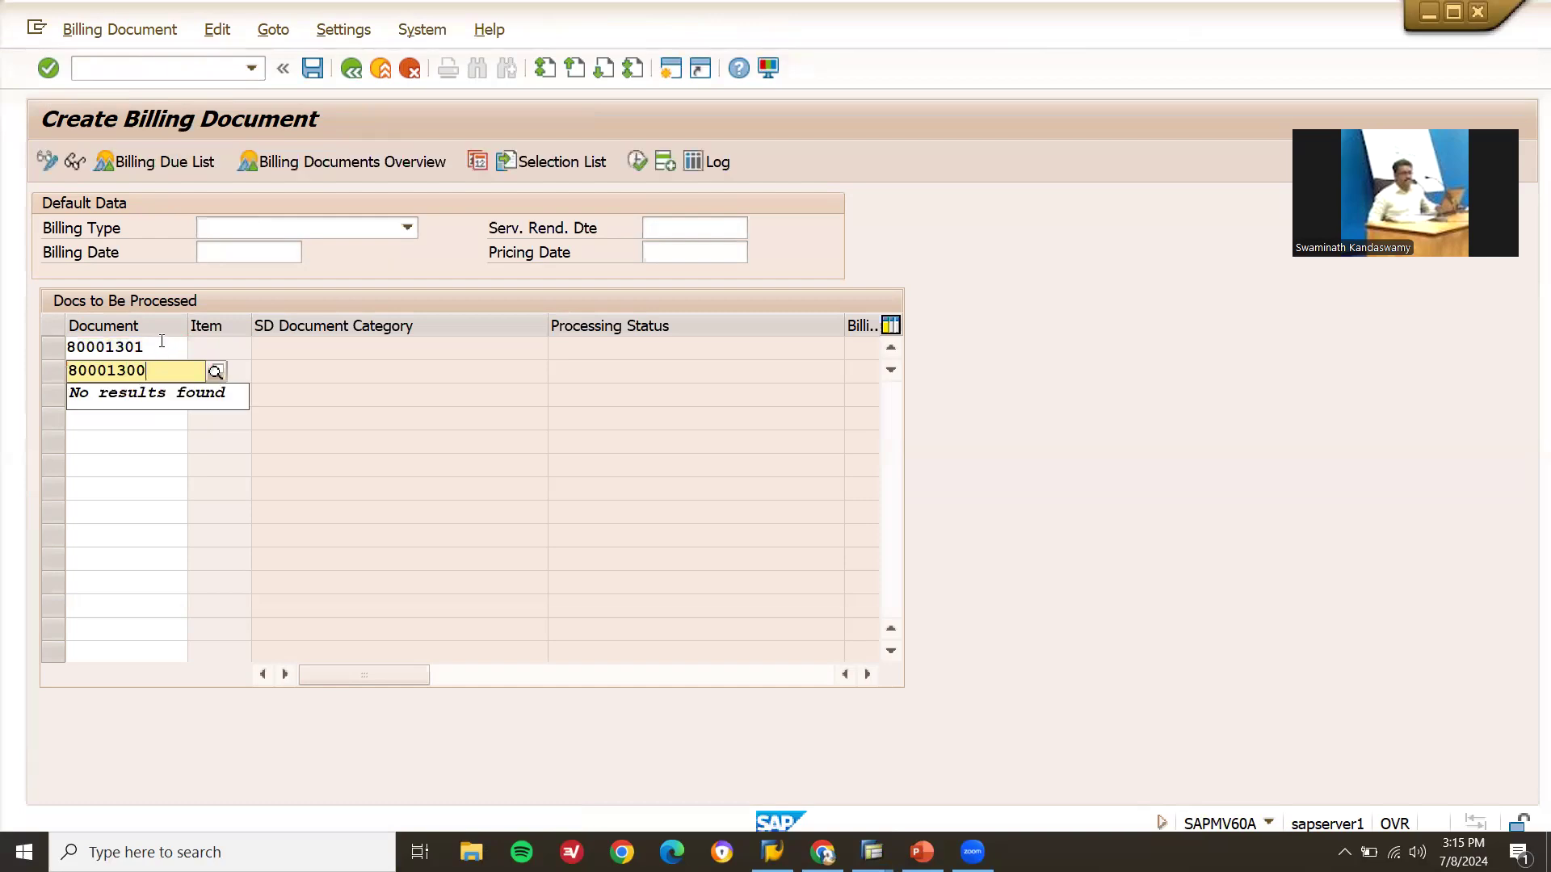
pyautogui.press('Return')
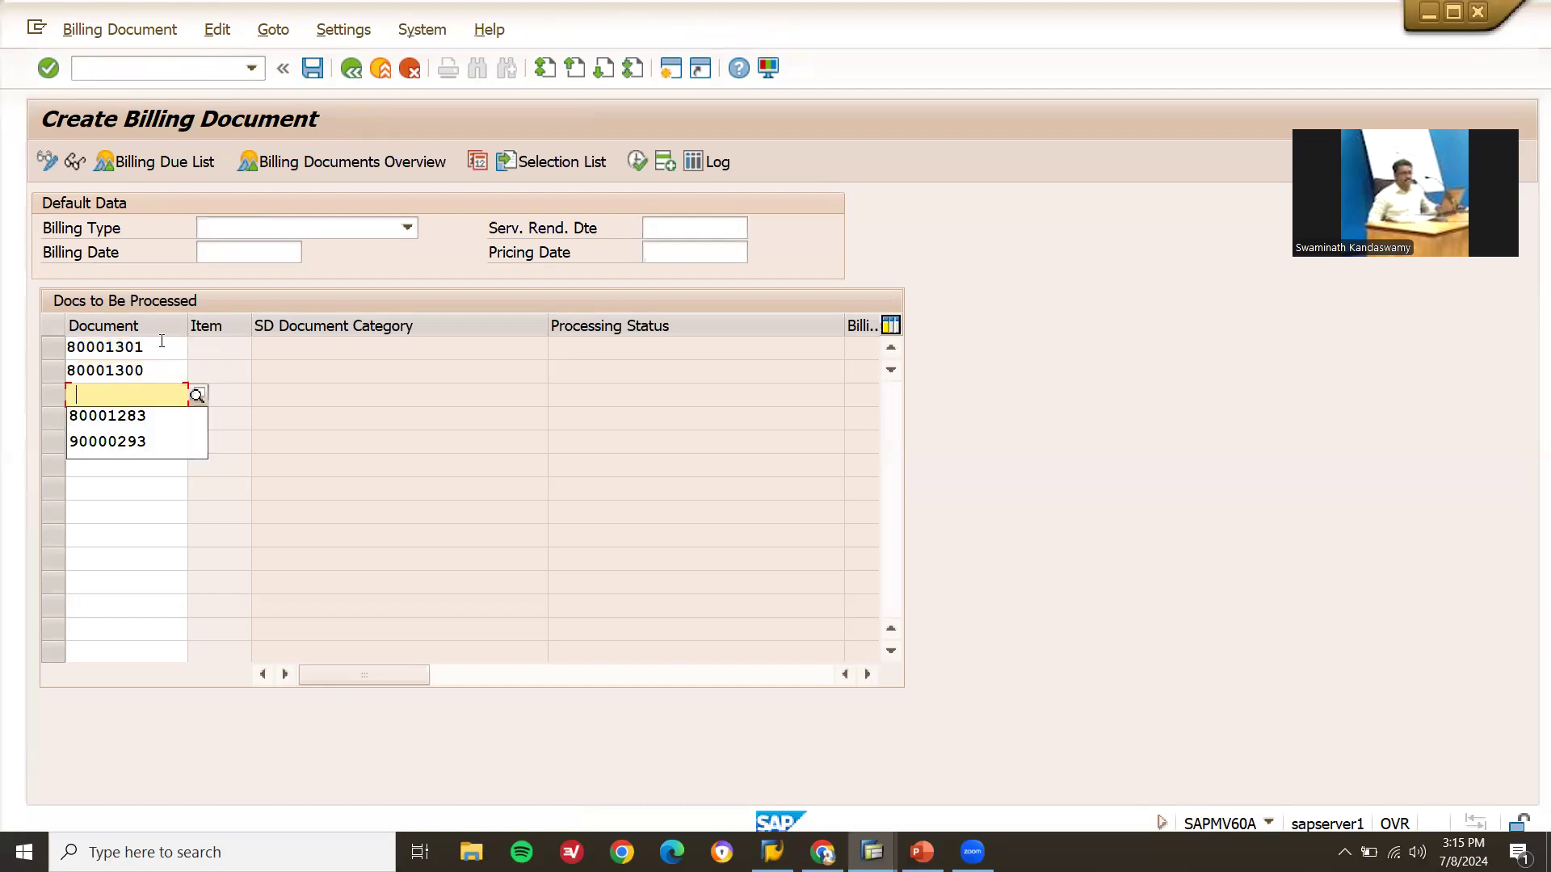
# Add the first delivery's number as the third document to bill, and save the combined invoice
pyautogui.write('80001301')
pyautogui.press('BackSpace')
pyautogui.press('BackSpace')
pyautogui.press('BackSpace')
pyautogui.press('BackSpace')
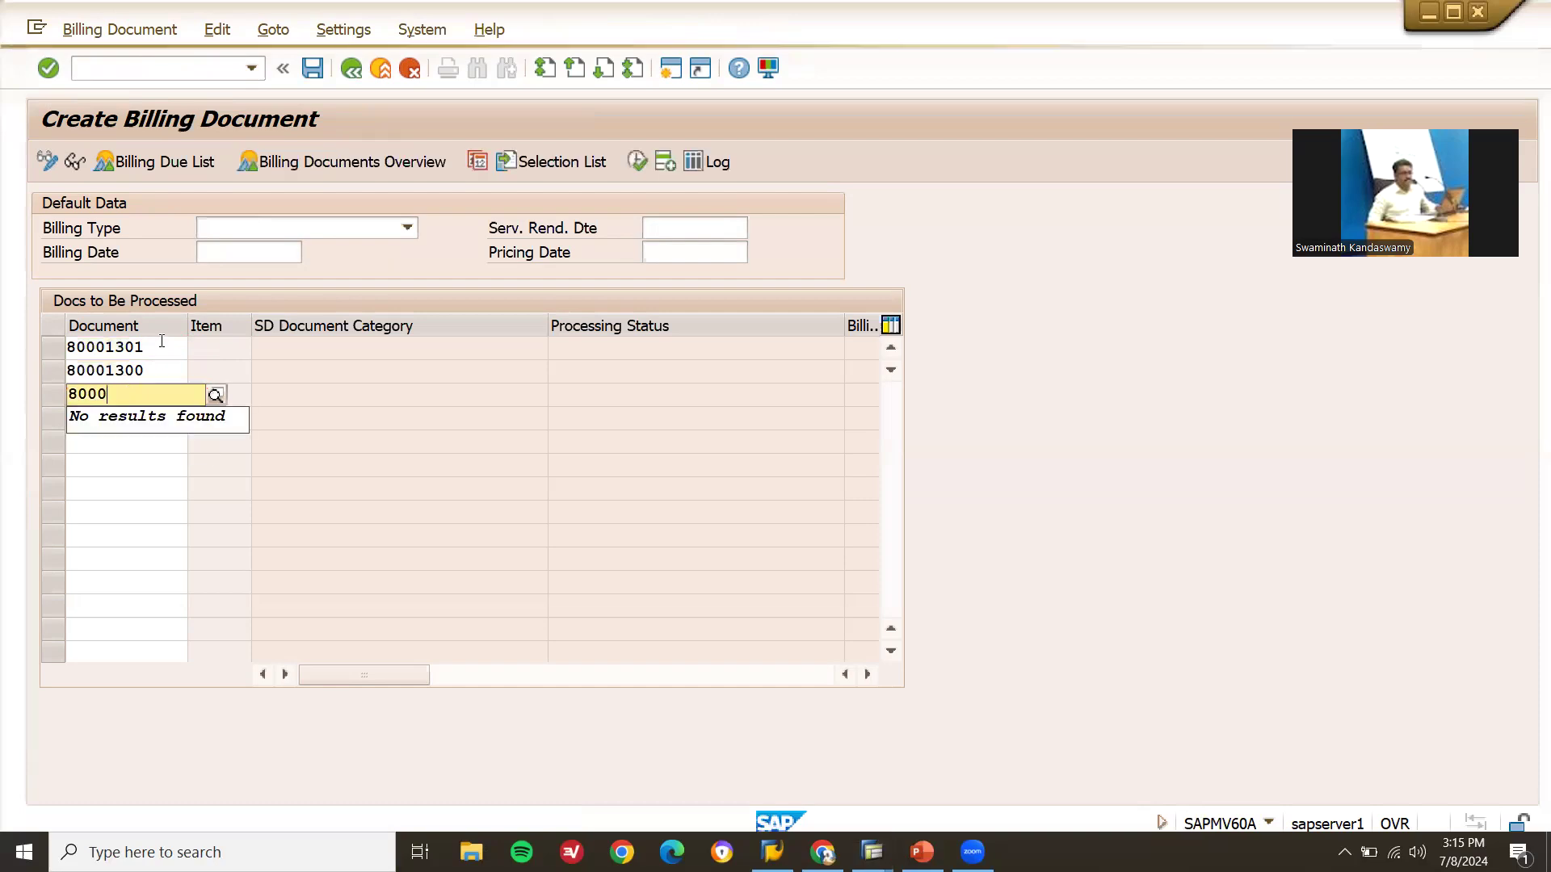
pyautogui.write('1299')
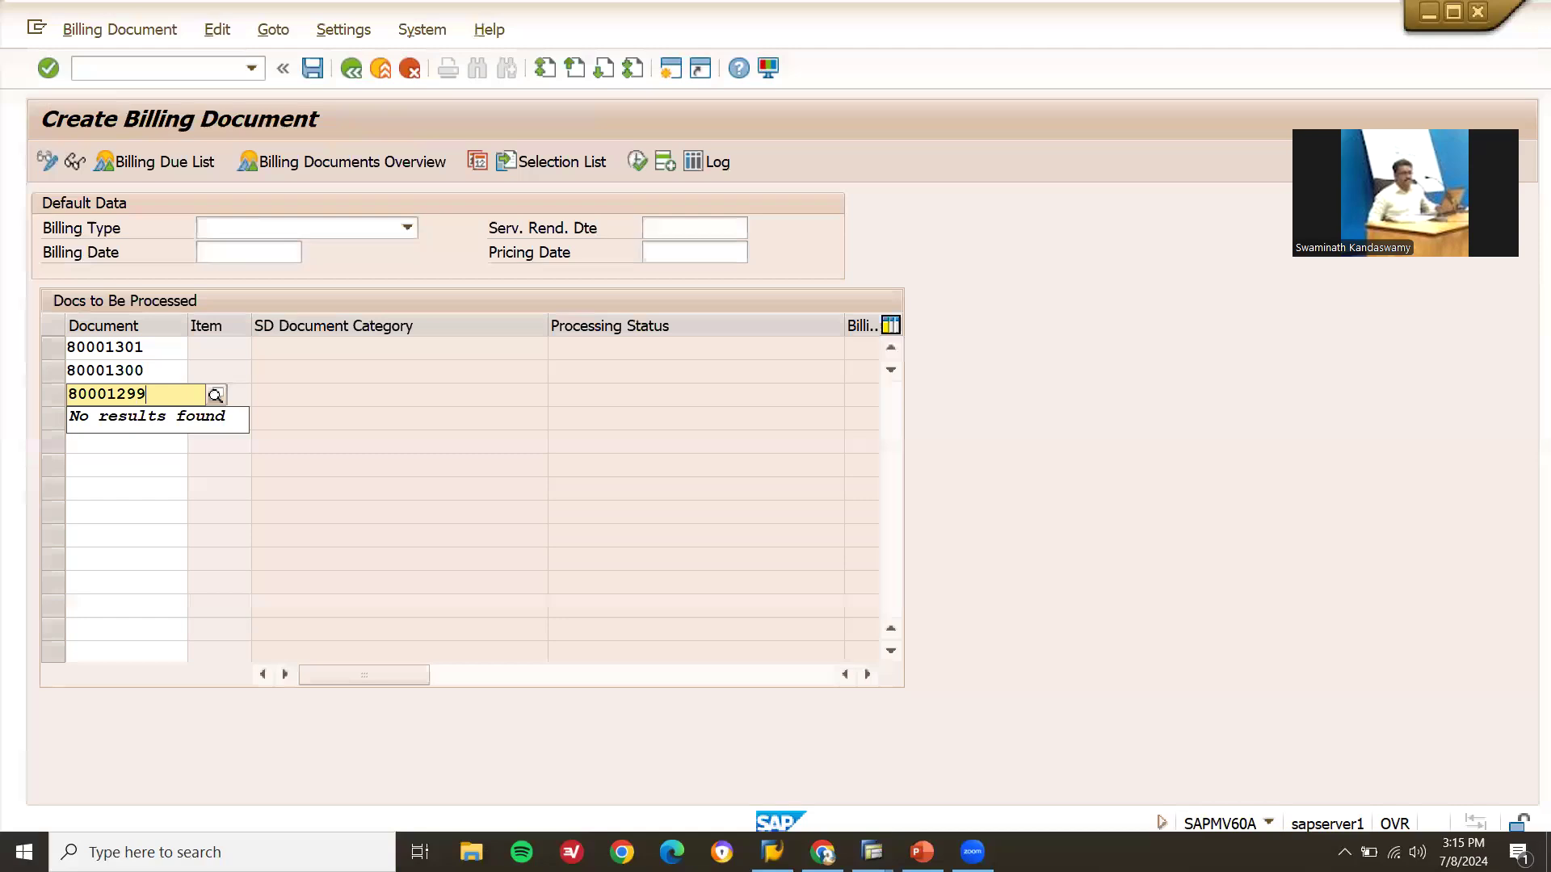
pyautogui.press('Return')
pyautogui.hotkey('ctrl', 's')
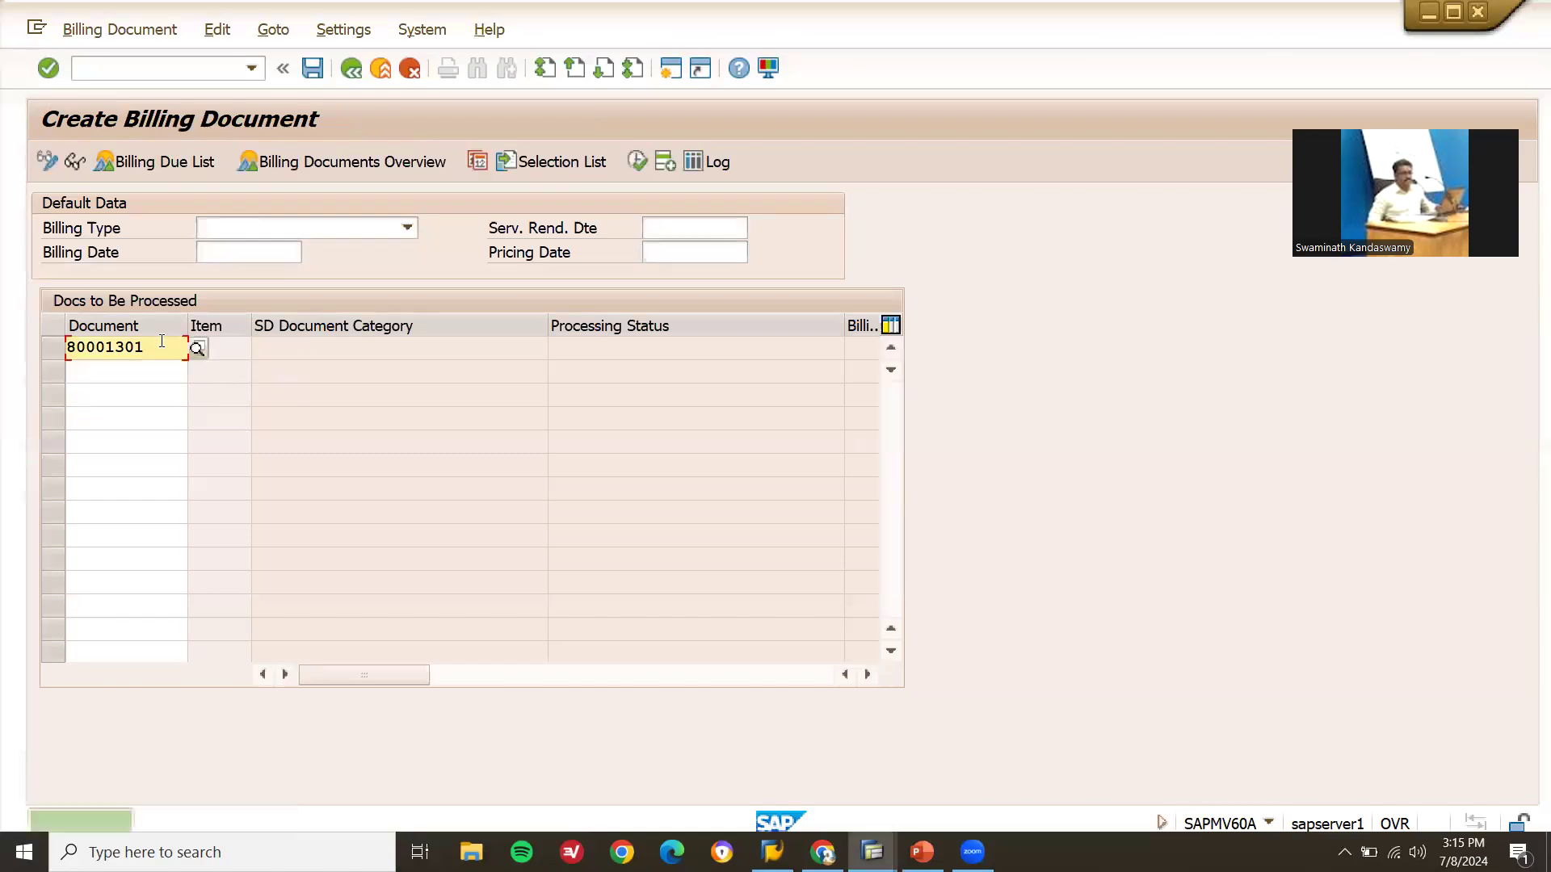
# Display the sales order's document flow from VA03 and examine its three outbound deliveries and the invoice under each
pyautogui.click(168, 72)
pyautogui.write('/NVA03')
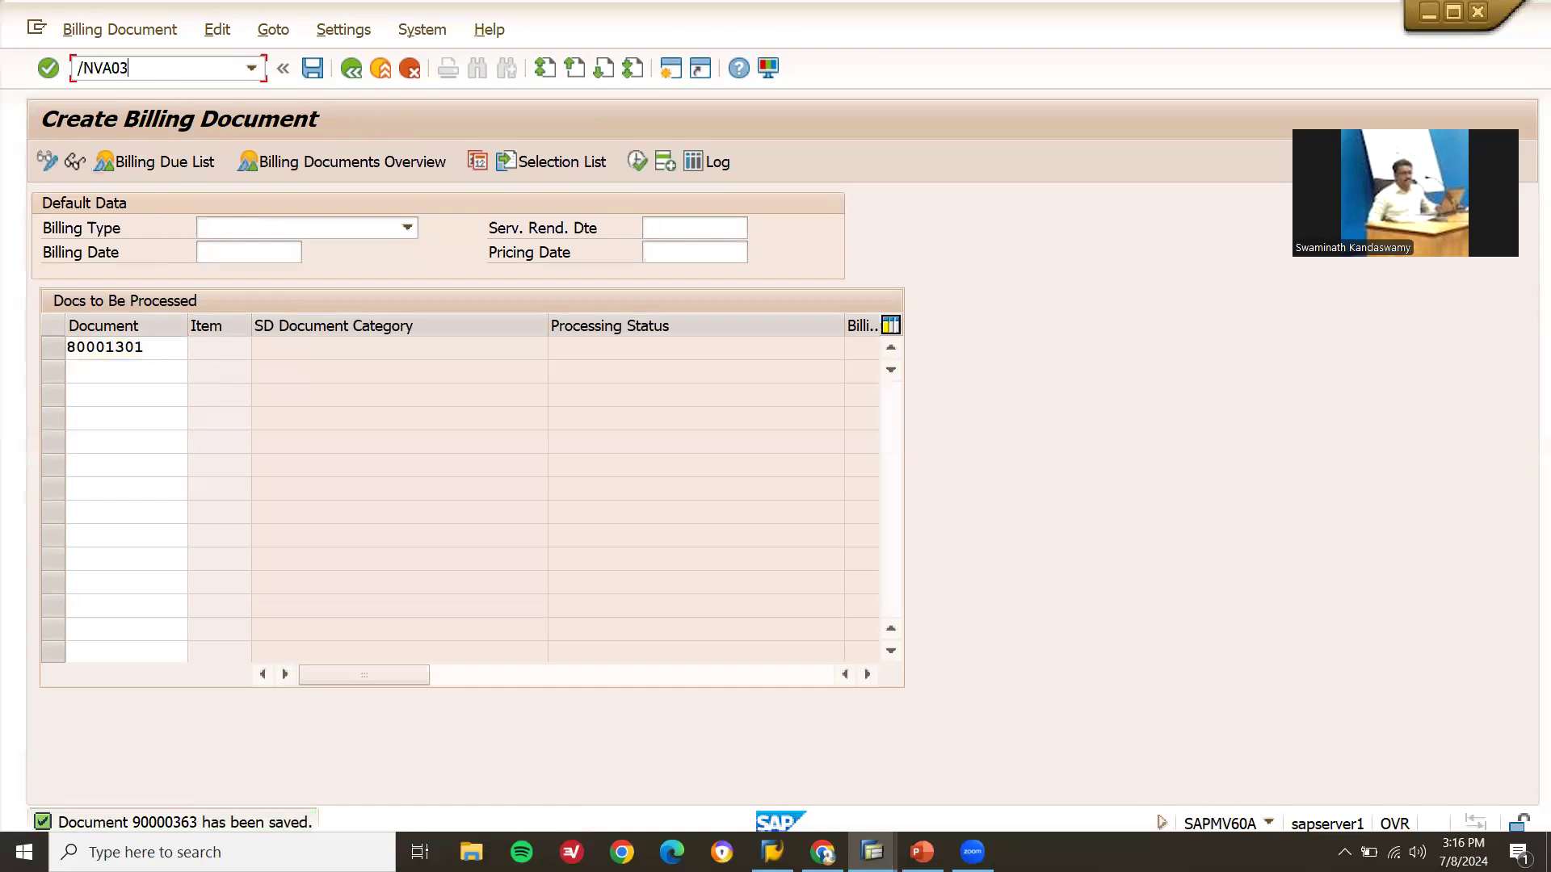
pyautogui.press('Return')
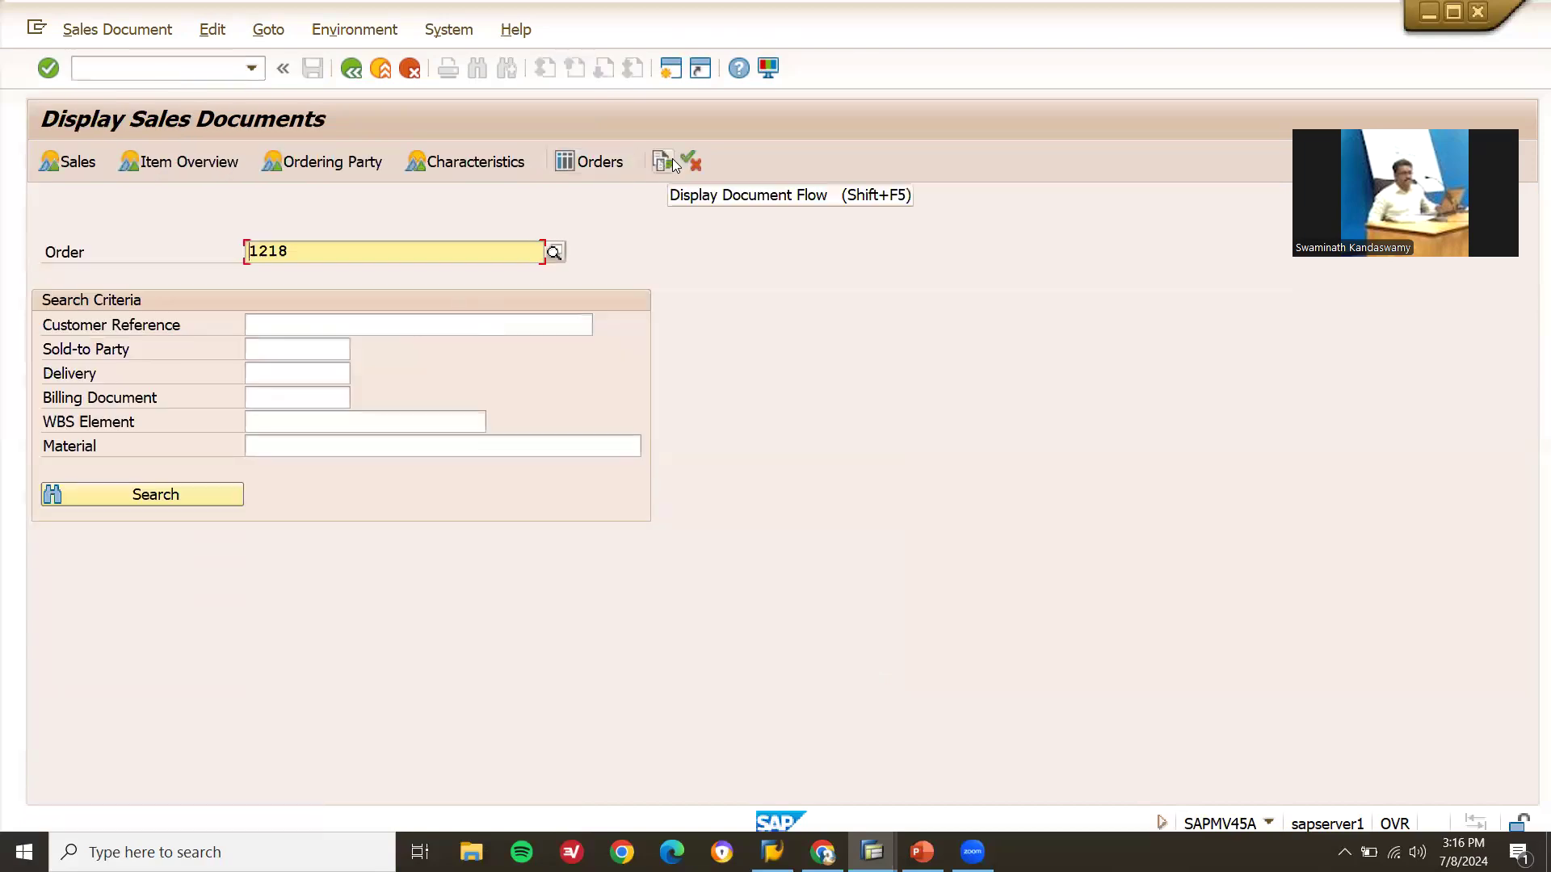
pyautogui.click(671, 160)
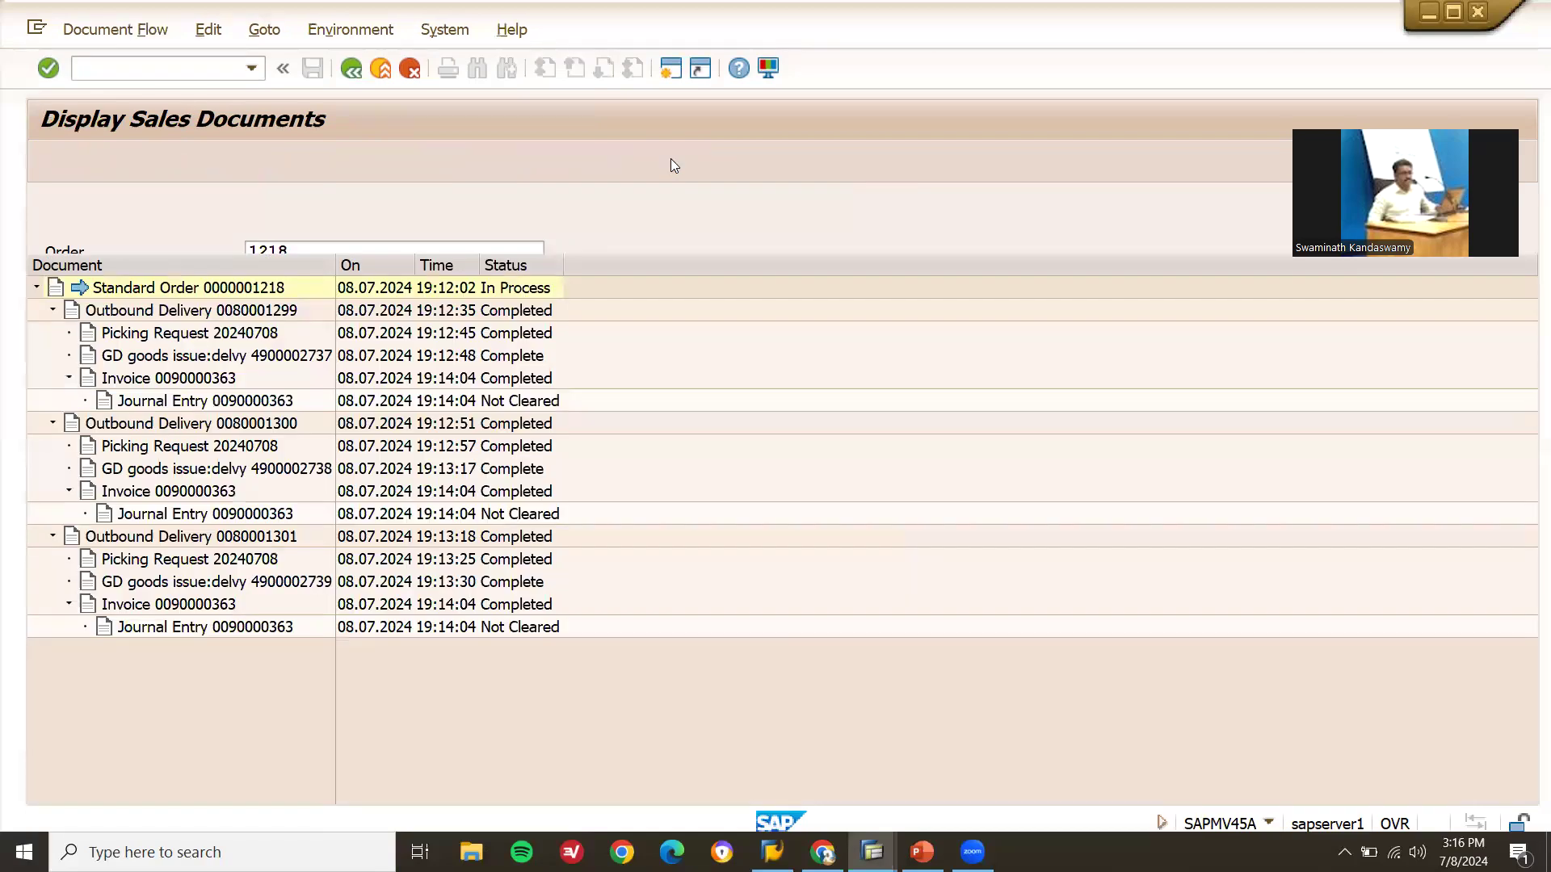
pyautogui.click(191, 313)
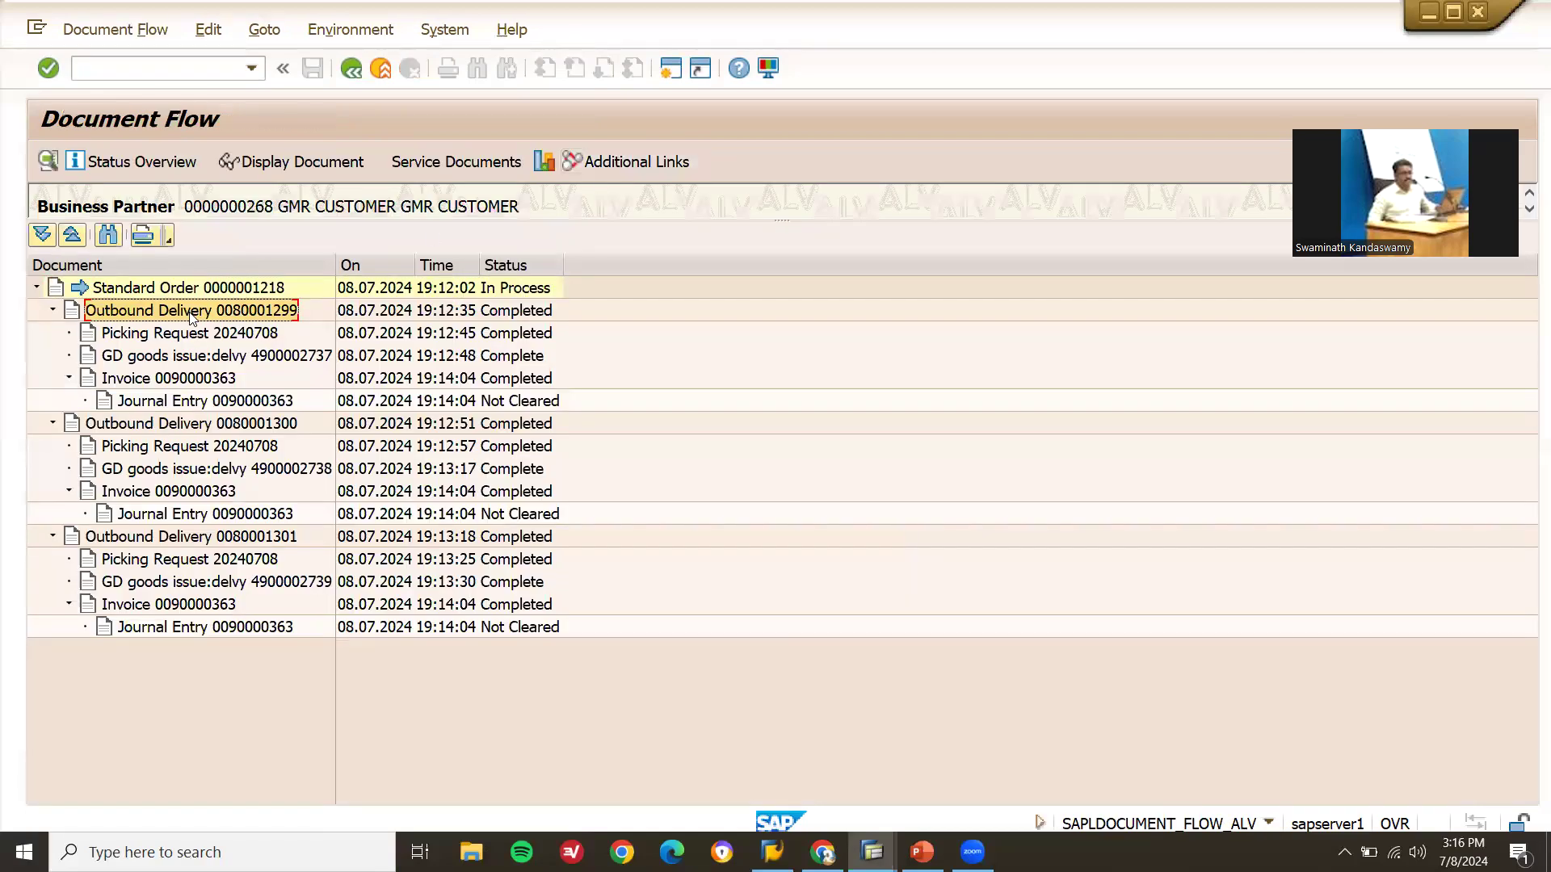
pyautogui.click(192, 380)
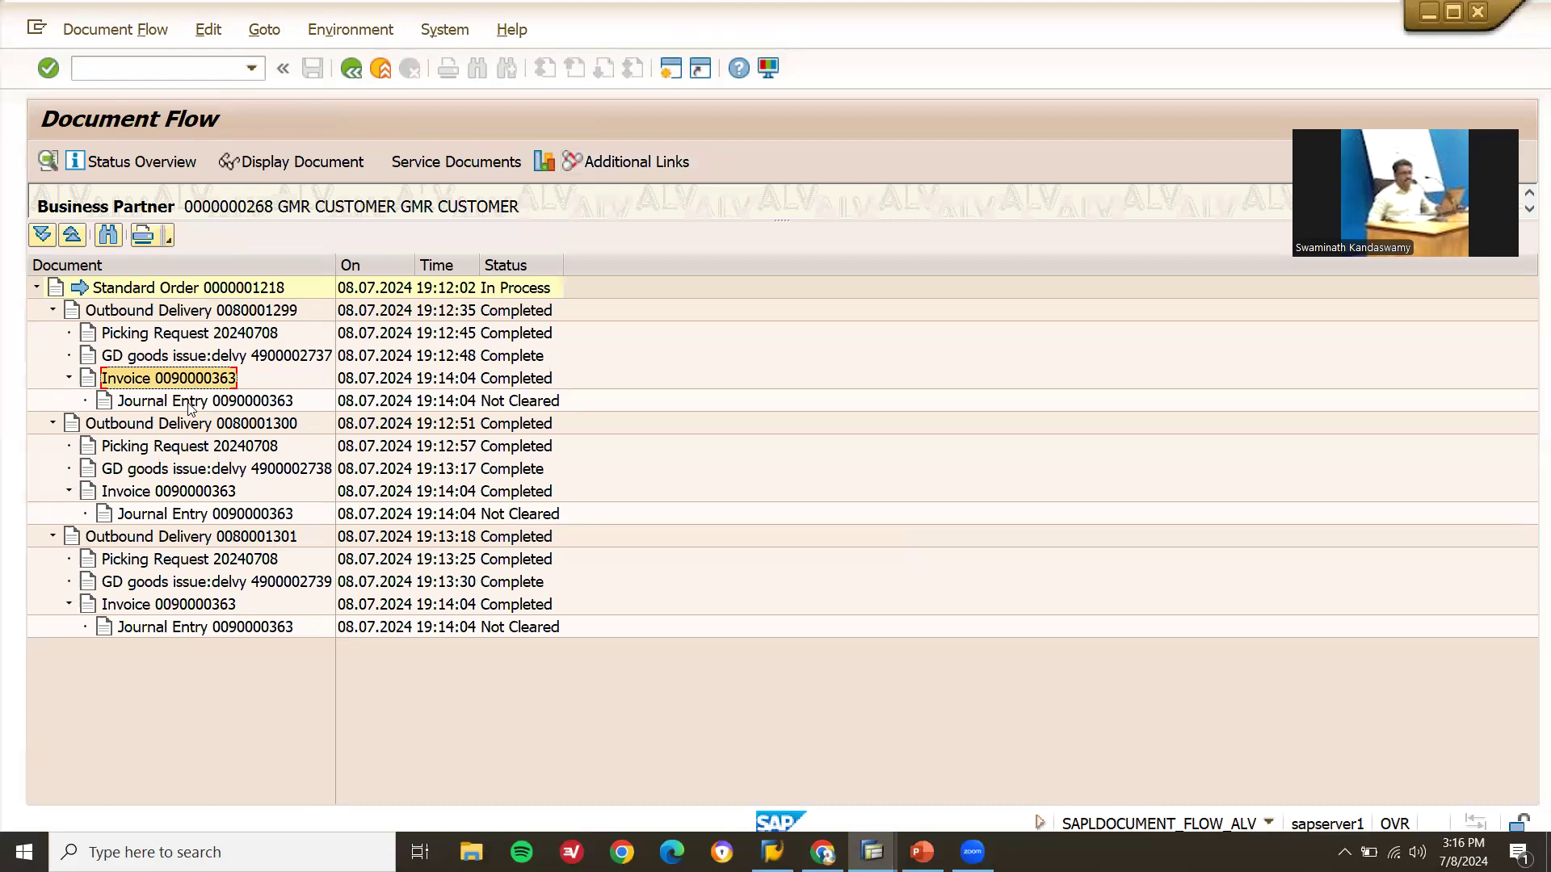
pyautogui.click(204, 428)
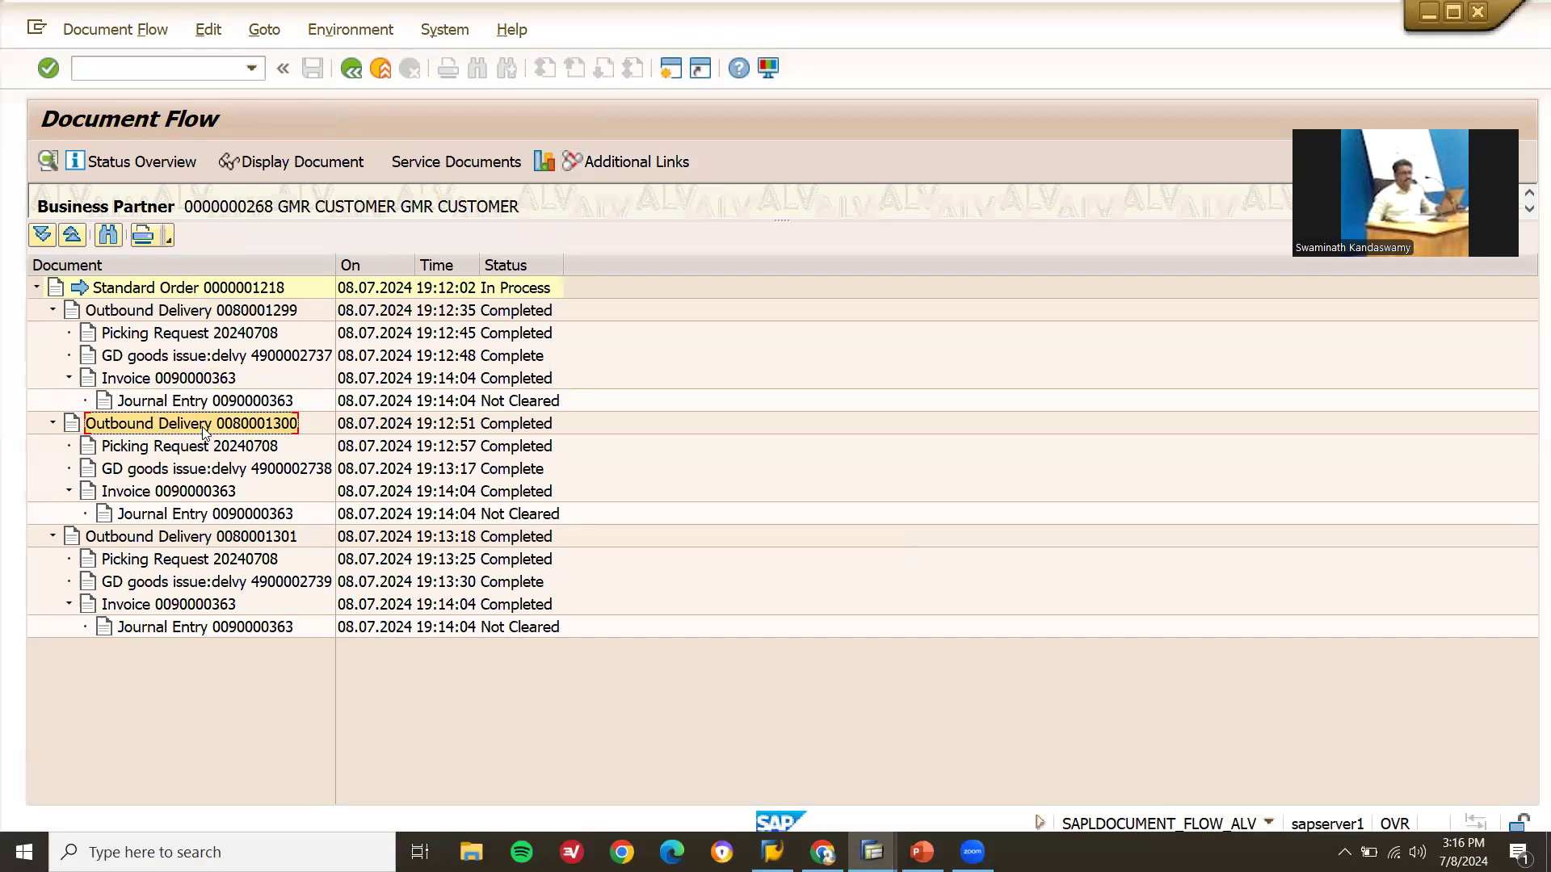
pyautogui.click(201, 494)
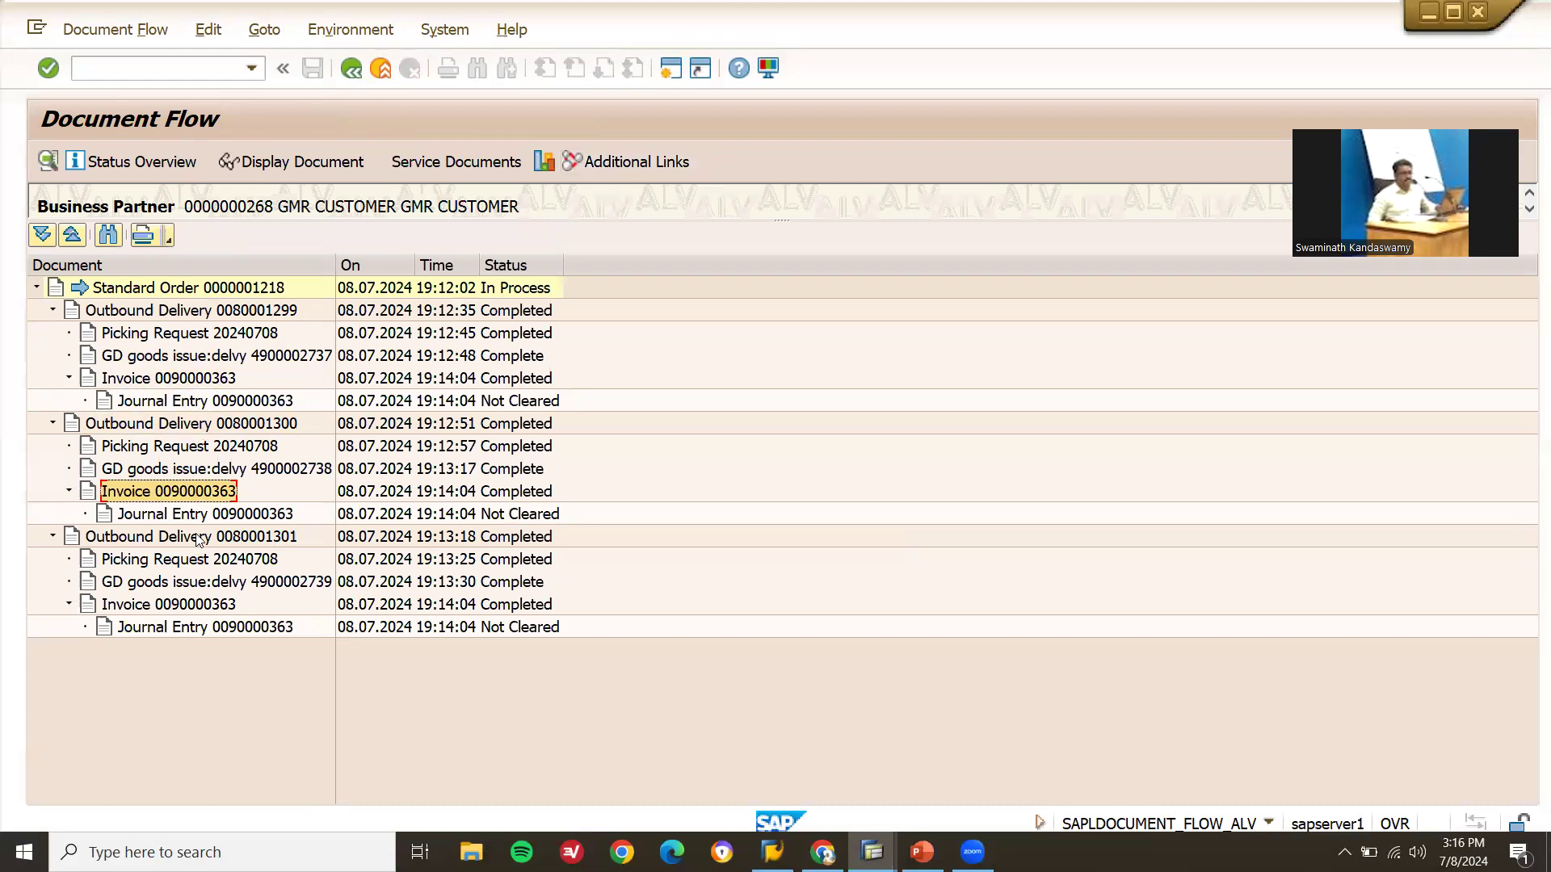
pyautogui.click(197, 536)
pyautogui.click(196, 610)
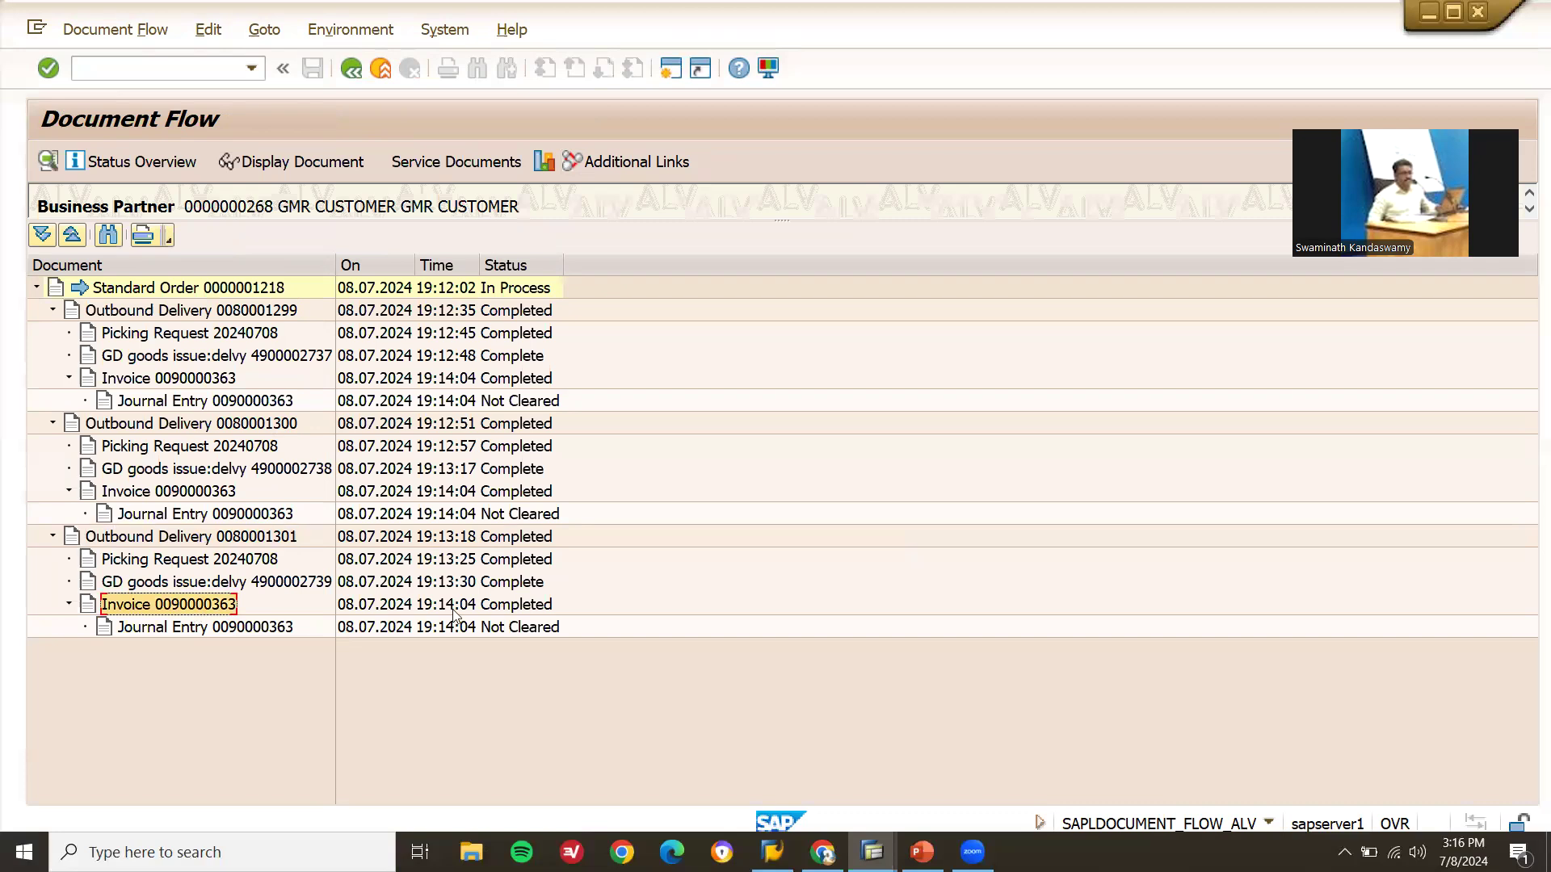
# Switch to a free SAP Easy Access session, open OVM1 and examine the entry for message VL 065 on partial deliveries
pyautogui.click(872, 852)
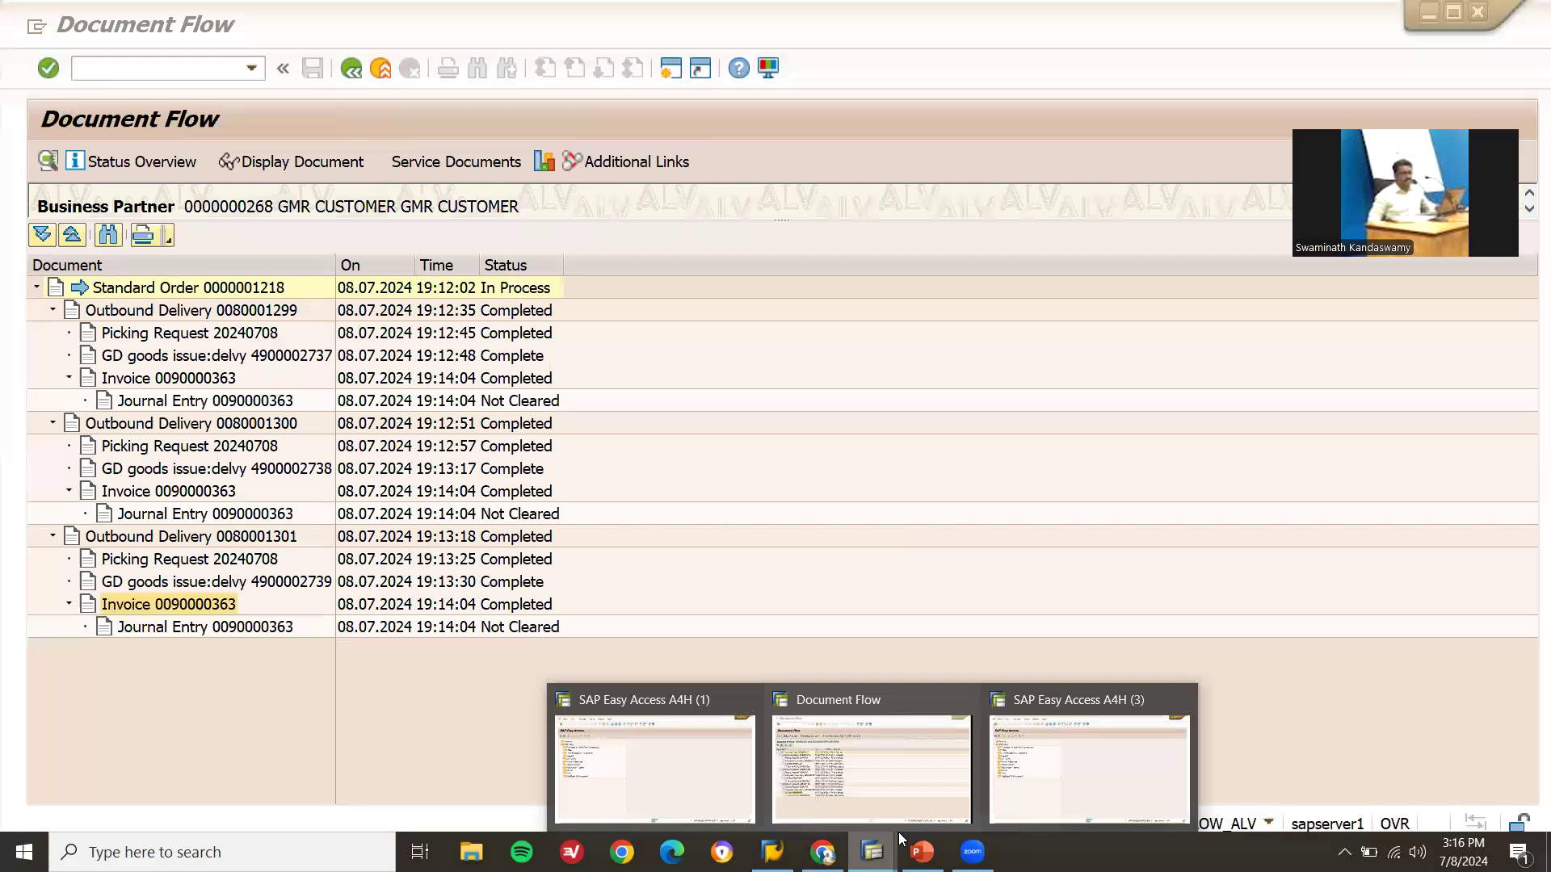
pyautogui.click(1040, 765)
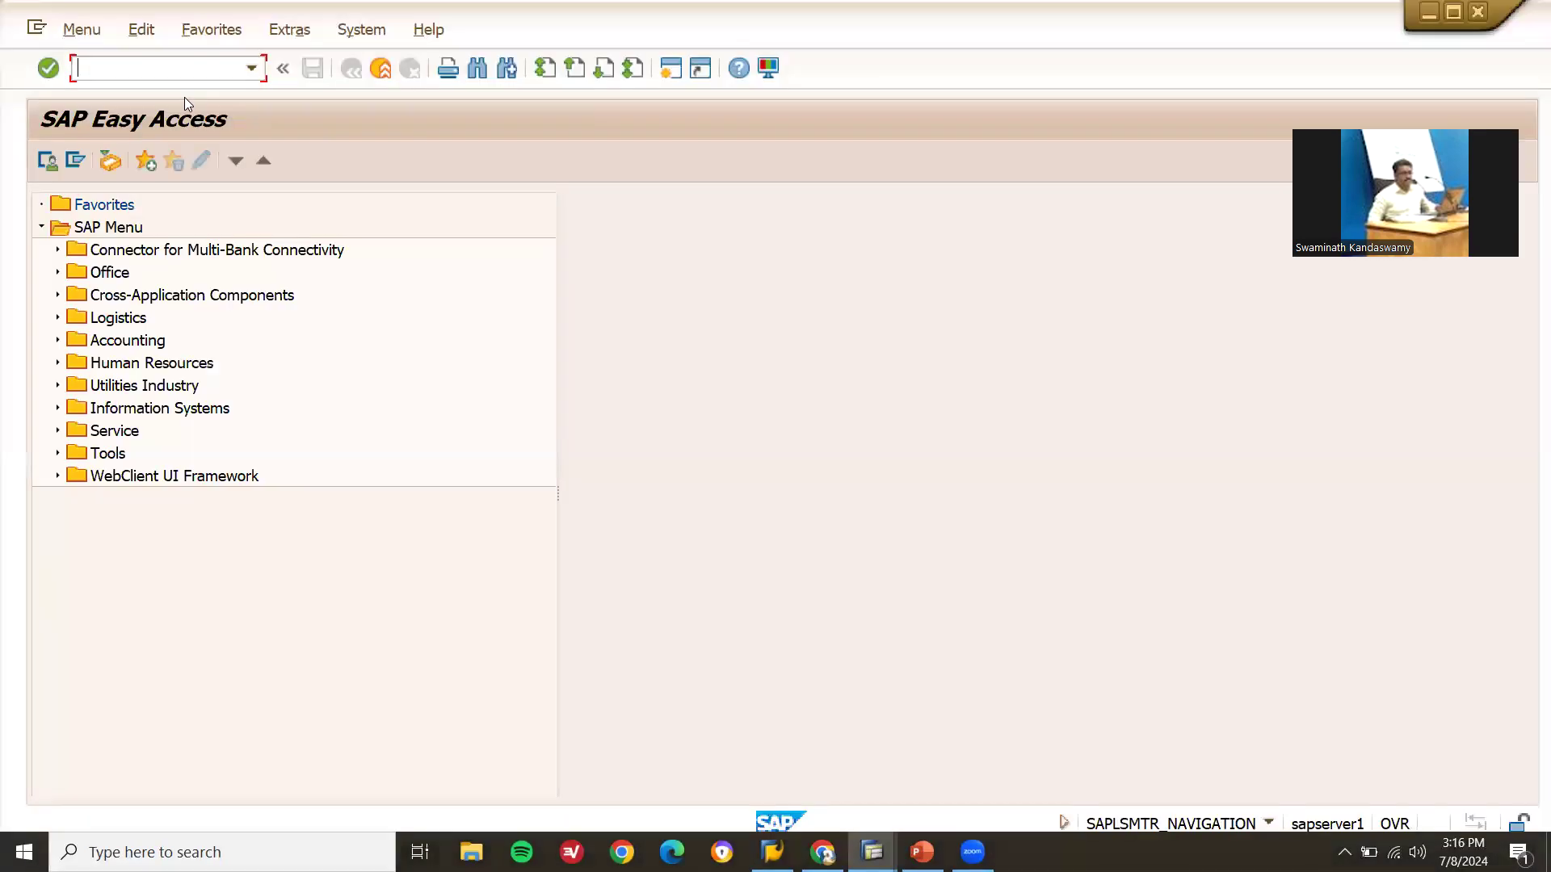
pyautogui.write('OVM1')
pyautogui.press('Return')
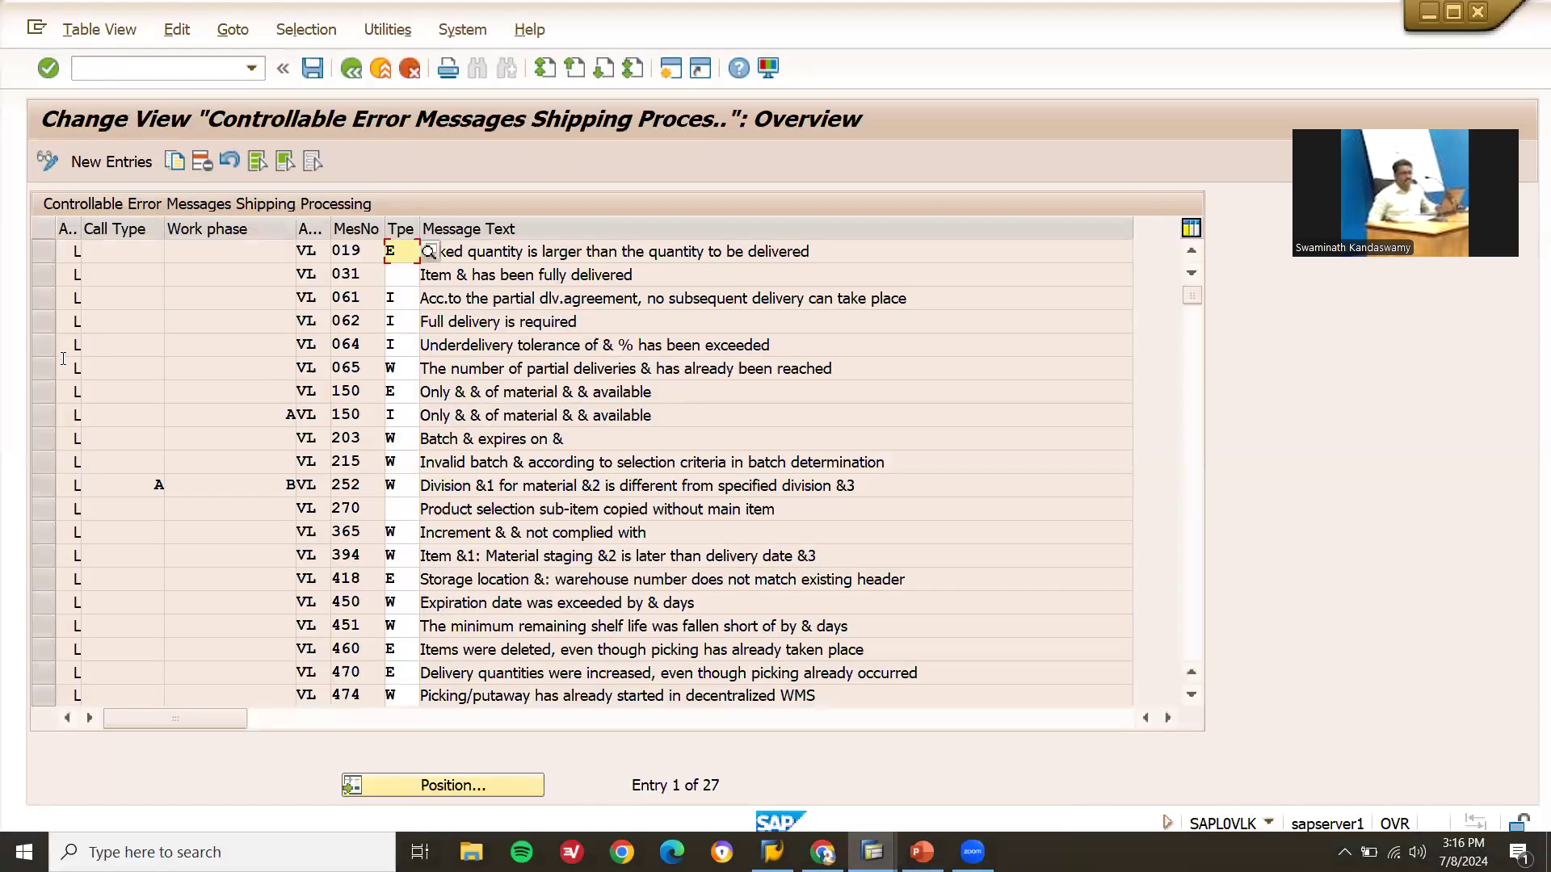
pyautogui.click(37, 368)
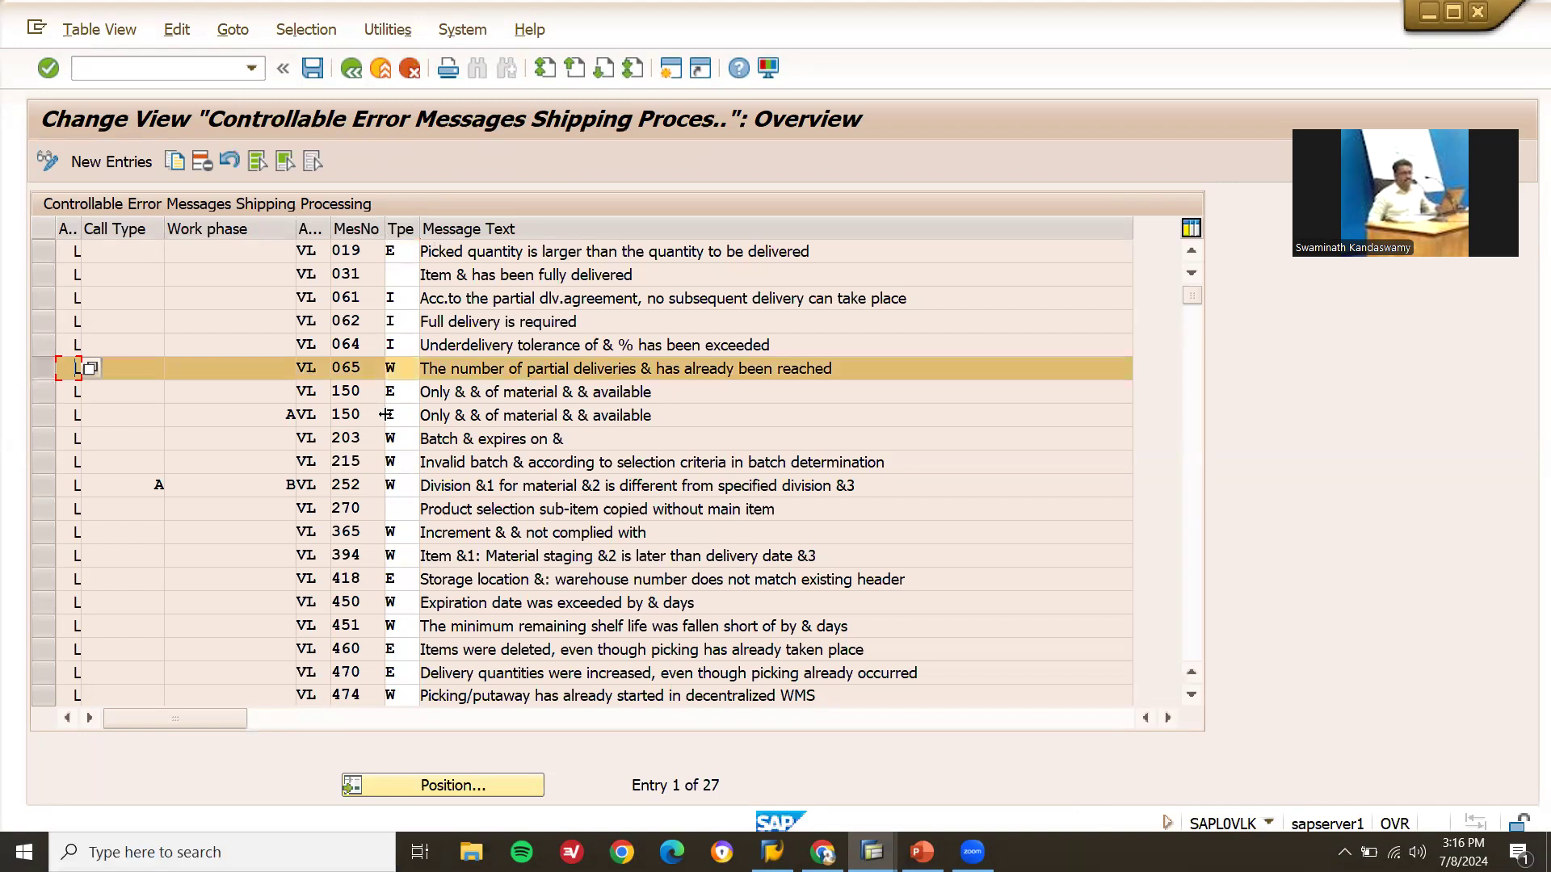
pyautogui.click(362, 368)
pyautogui.doubleClick(363, 368)
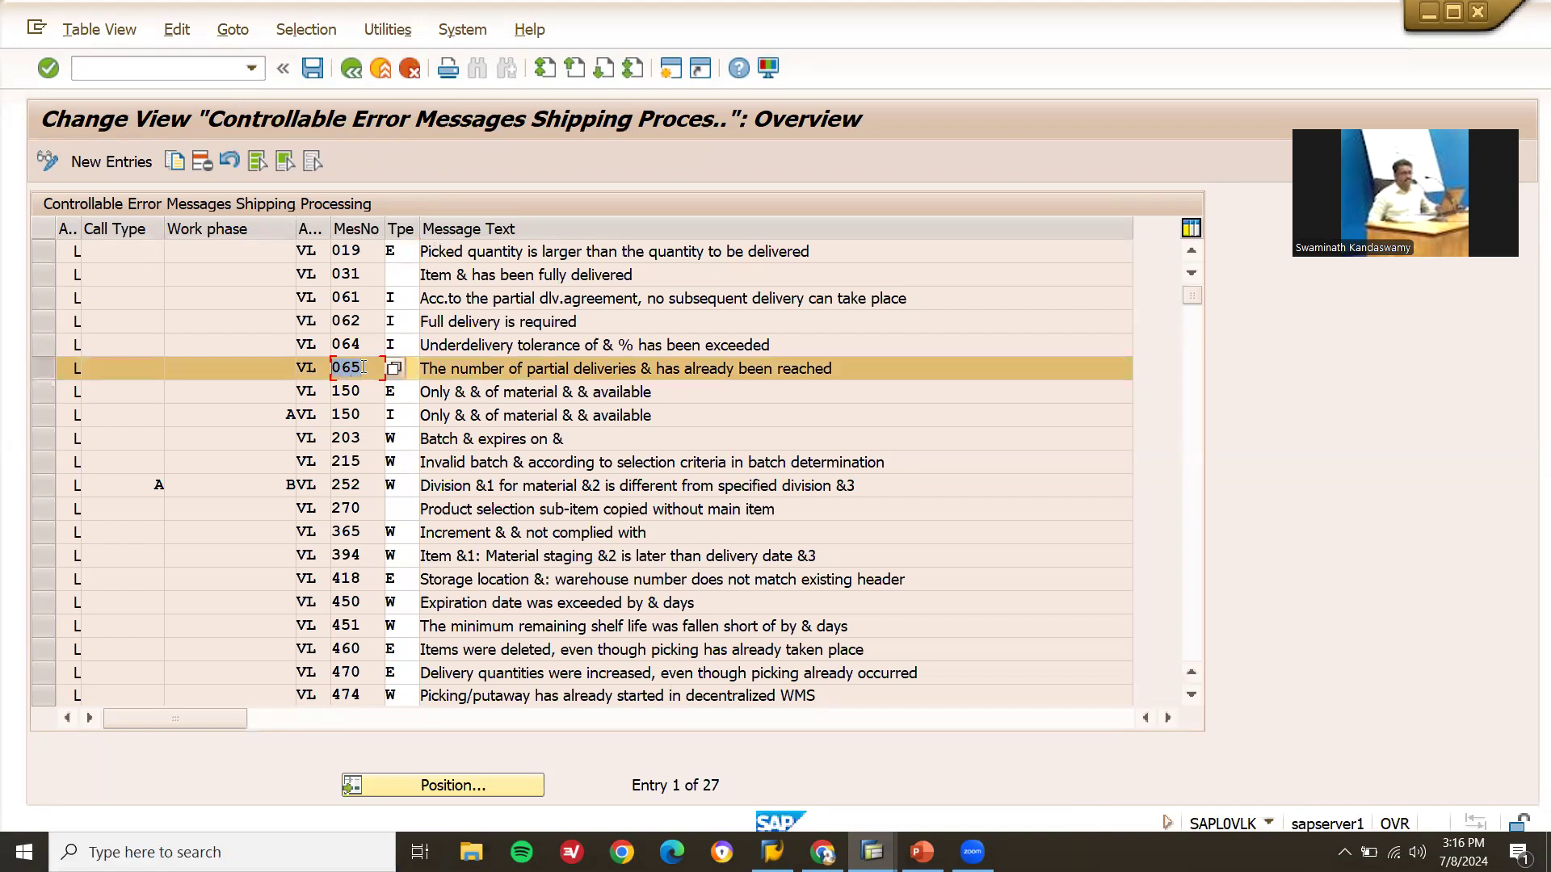
# Re-enter W as the type of message 065, and leave the table view discarding the changes
pyautogui.click(414, 368)
pyautogui.write('W')
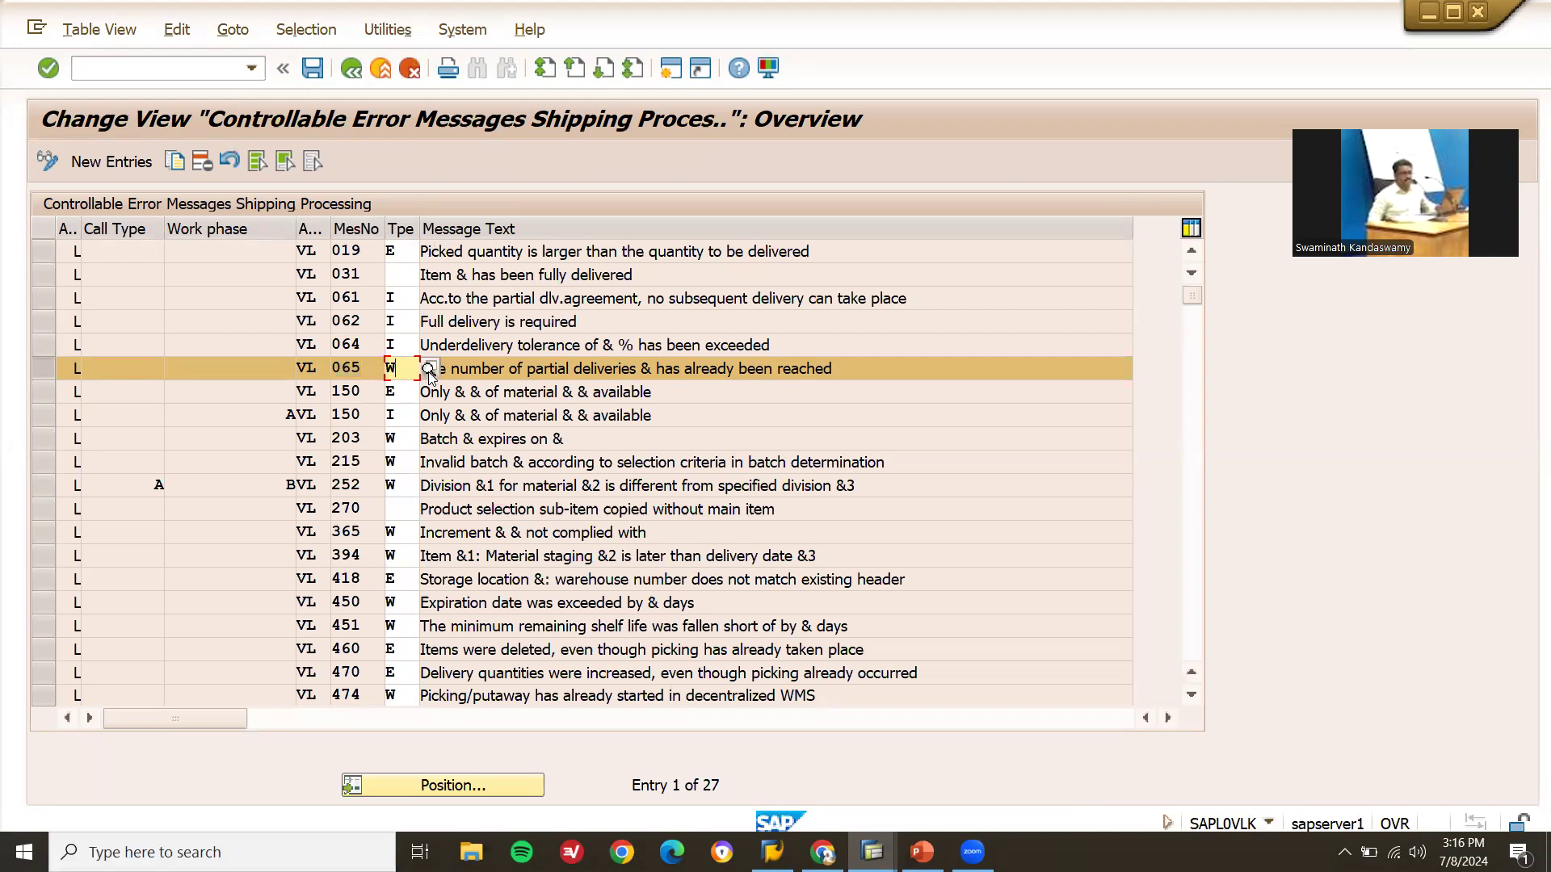
pyautogui.press('F12')
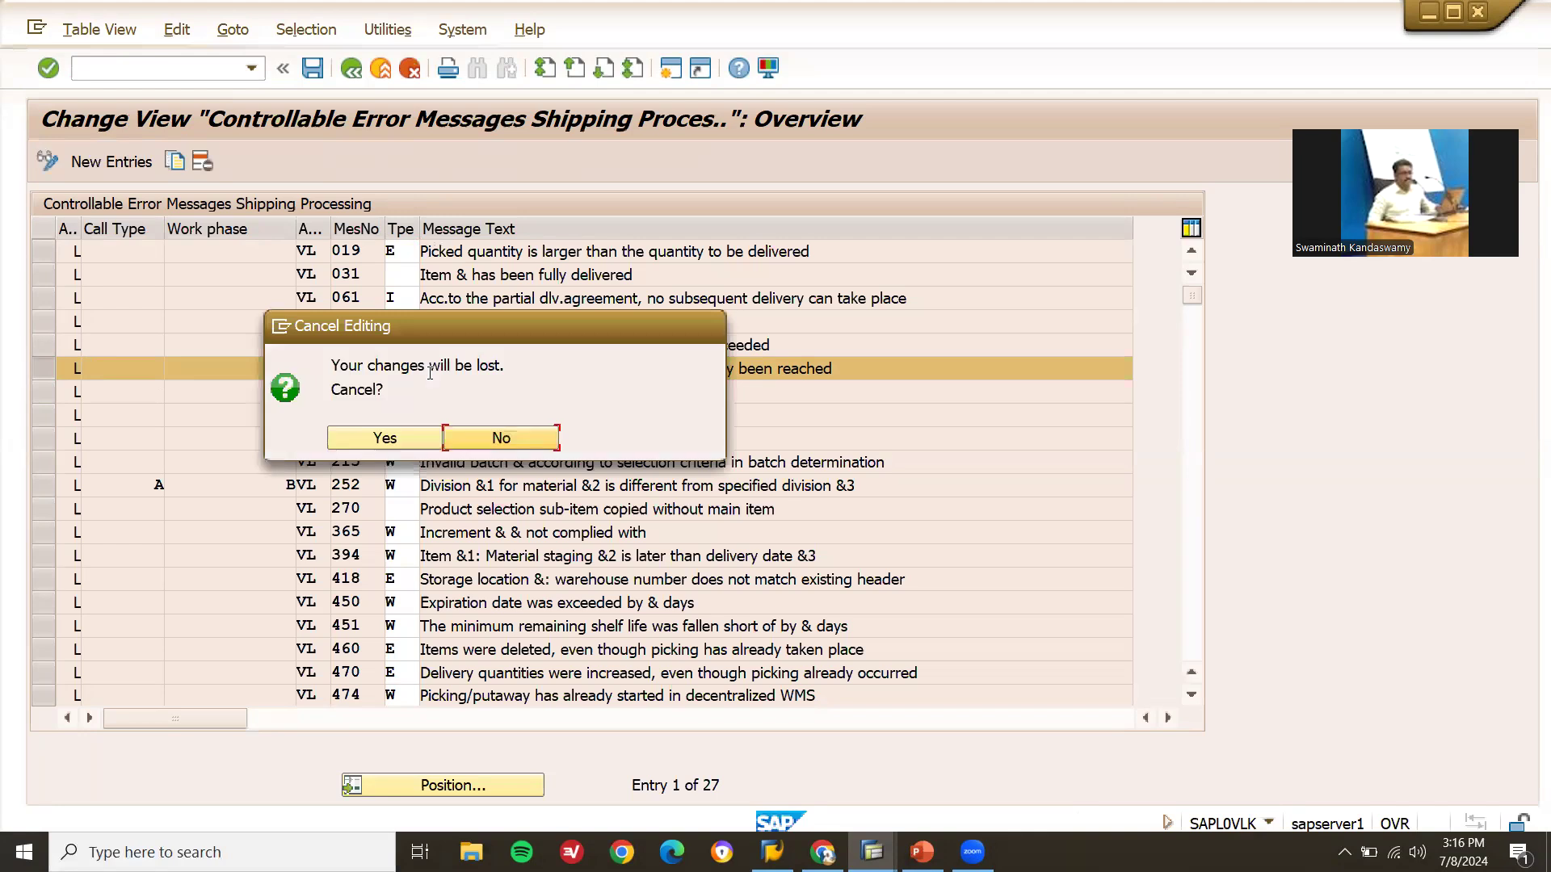
pyautogui.click(401, 440)
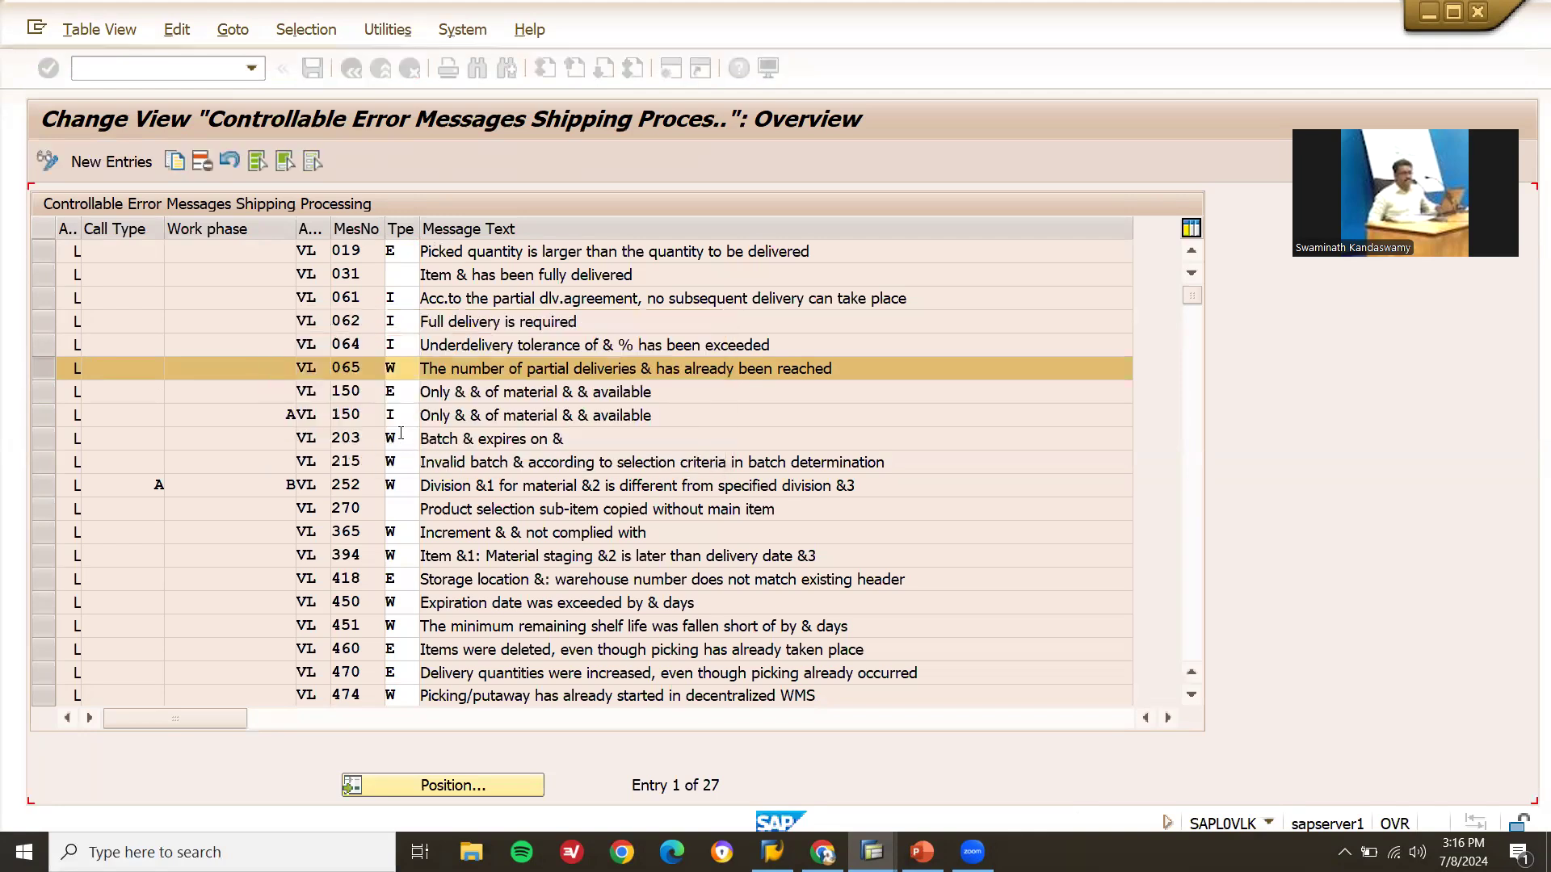